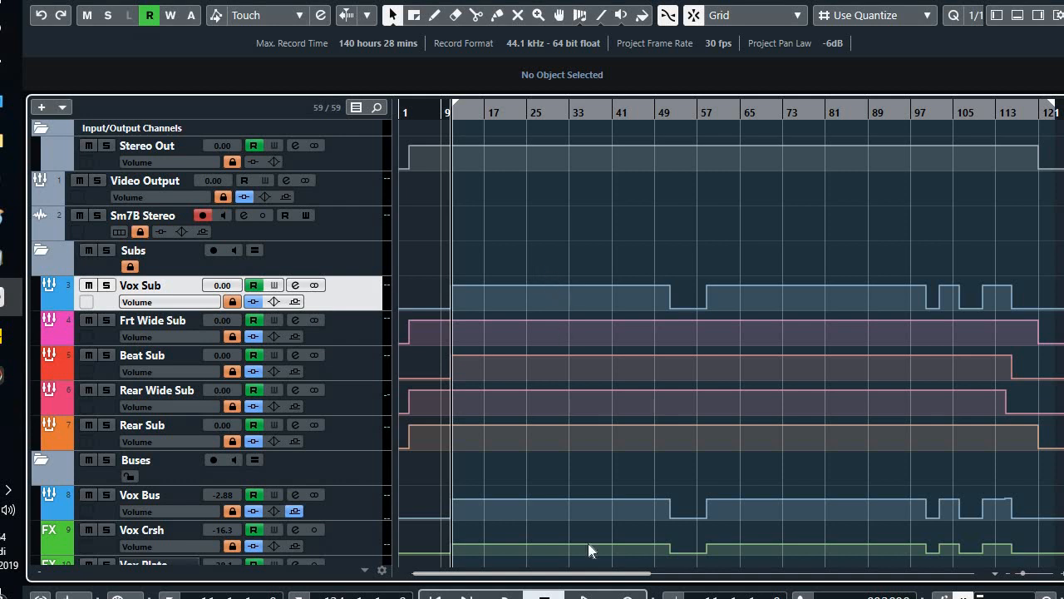
# - Play back the full mix from bar 11 and stop in bar 15
pyautogui.click(584, 596)
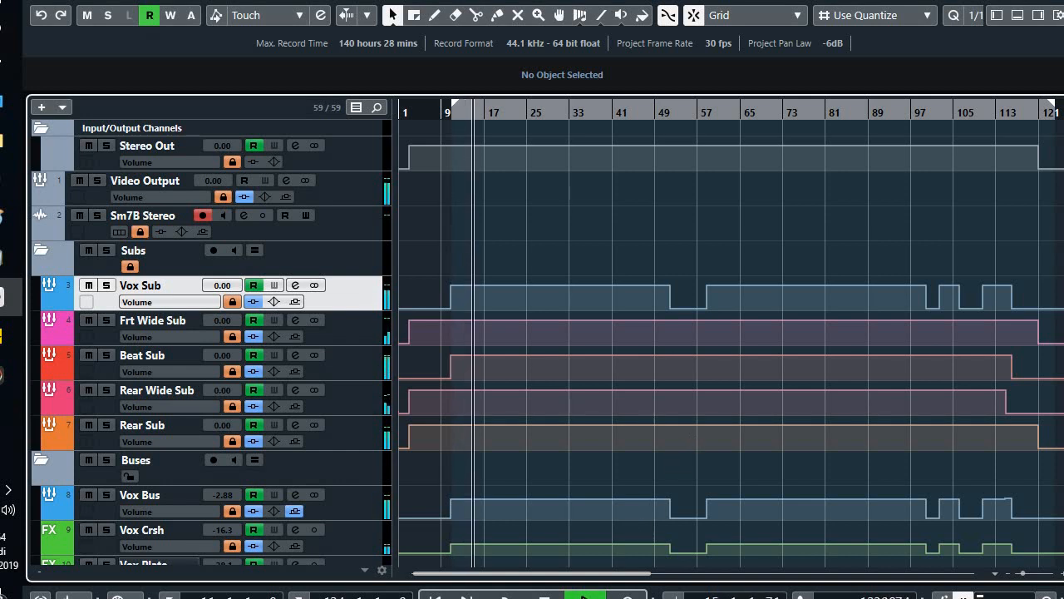
pyautogui.click(553, 595)
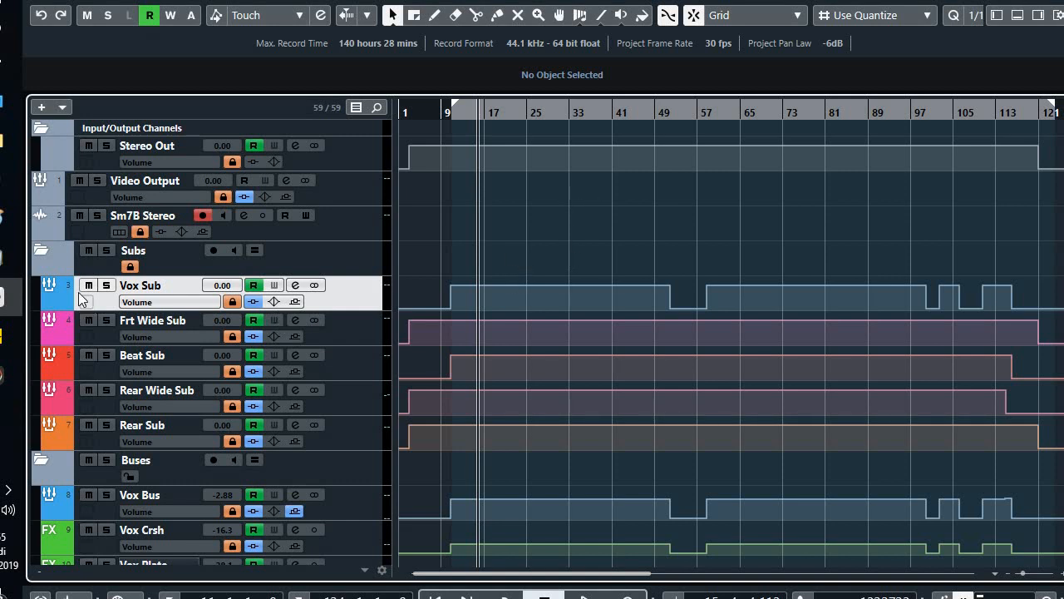
# - Solo the Vox Bus track on its own instead of the whole Buses folder
pyautogui.click(105, 460)
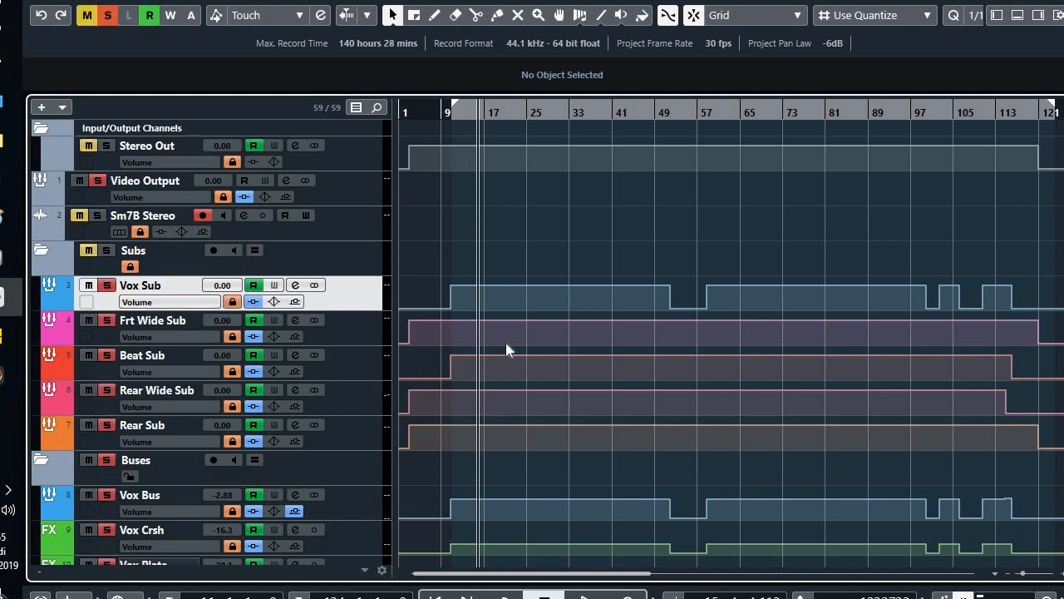
pyautogui.scroll(-5, 486, 313)
pyautogui.click(111, 282)
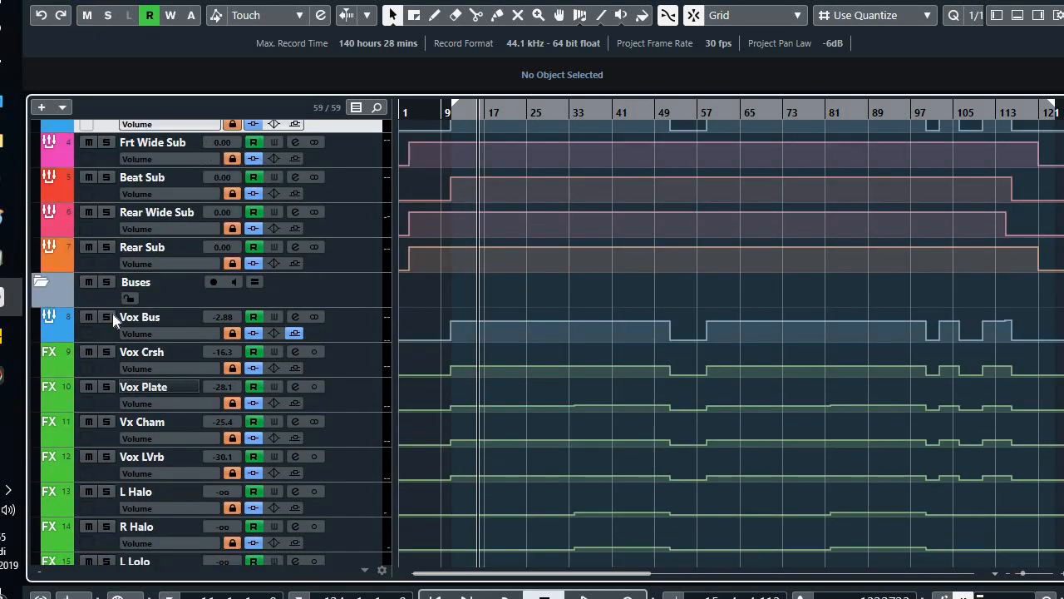
pyautogui.click(111, 316)
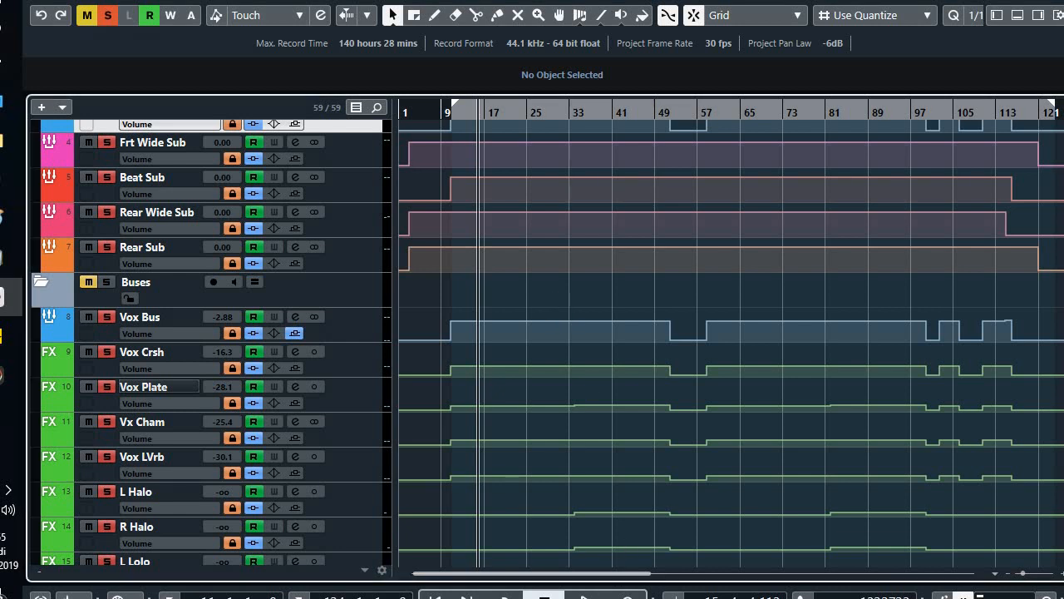
# - Play the soloed vocal, bring up the mixer channels during playback, and stop in bar 23
pyautogui.press('space')
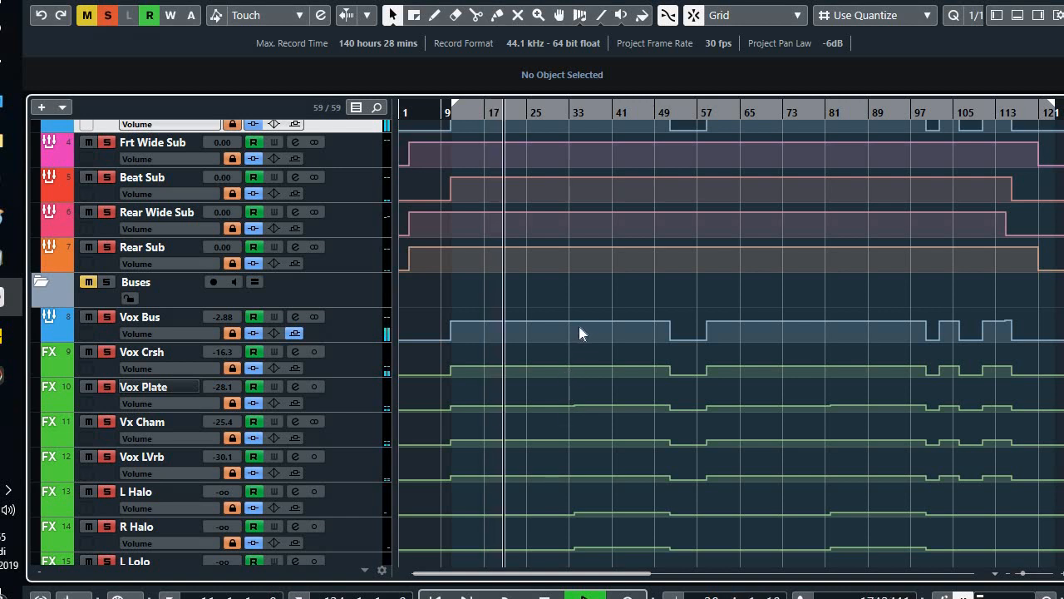
pyautogui.press('F3')
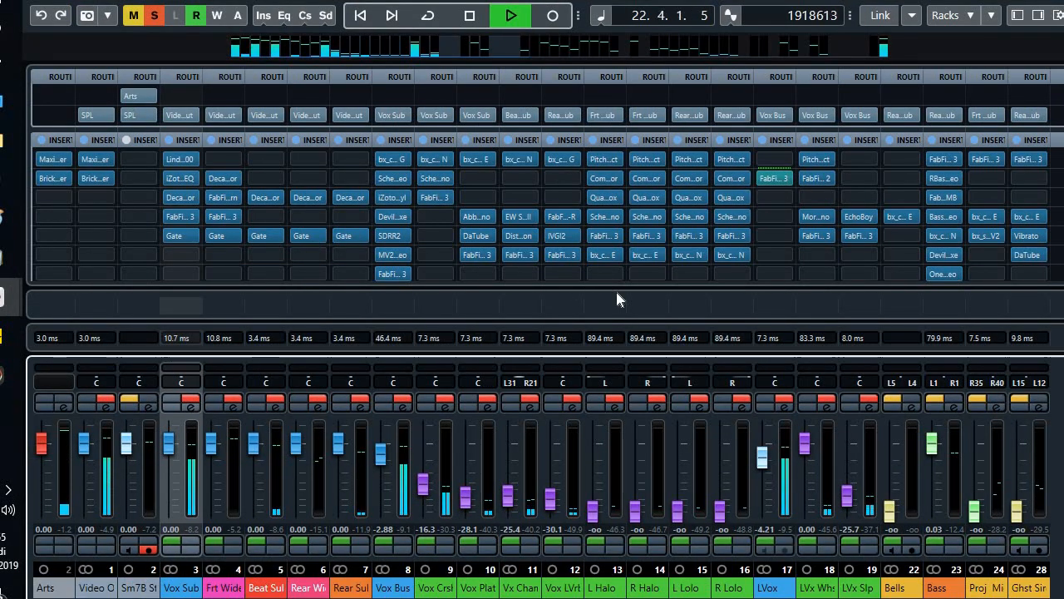
pyautogui.press('space')
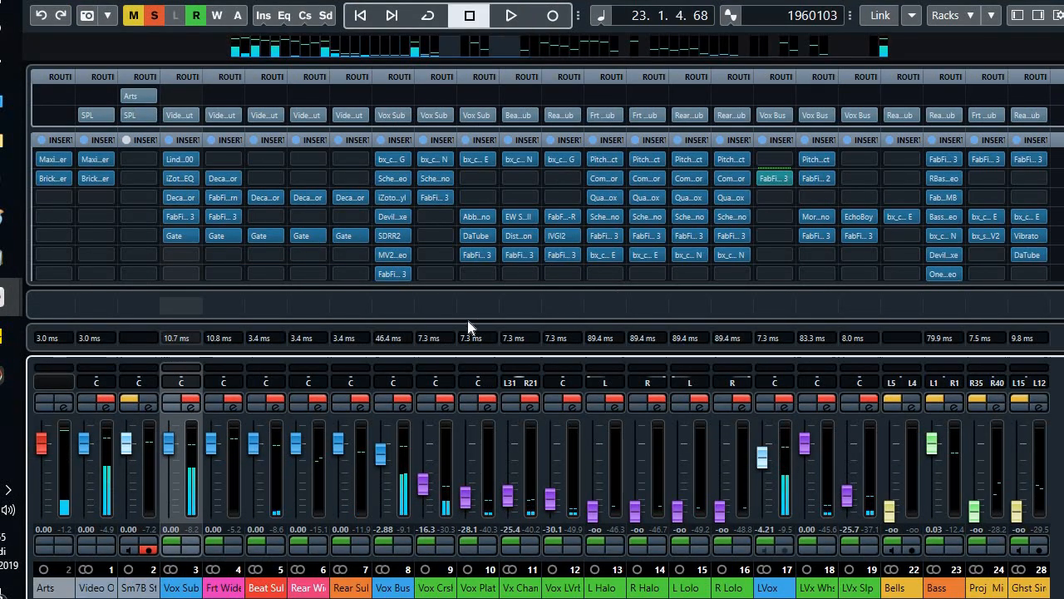
# - Compare the Vox Bus vocal with the iZotope Vinyl insert bypassed and active, and close the plug-in
pyautogui.click(394, 196)
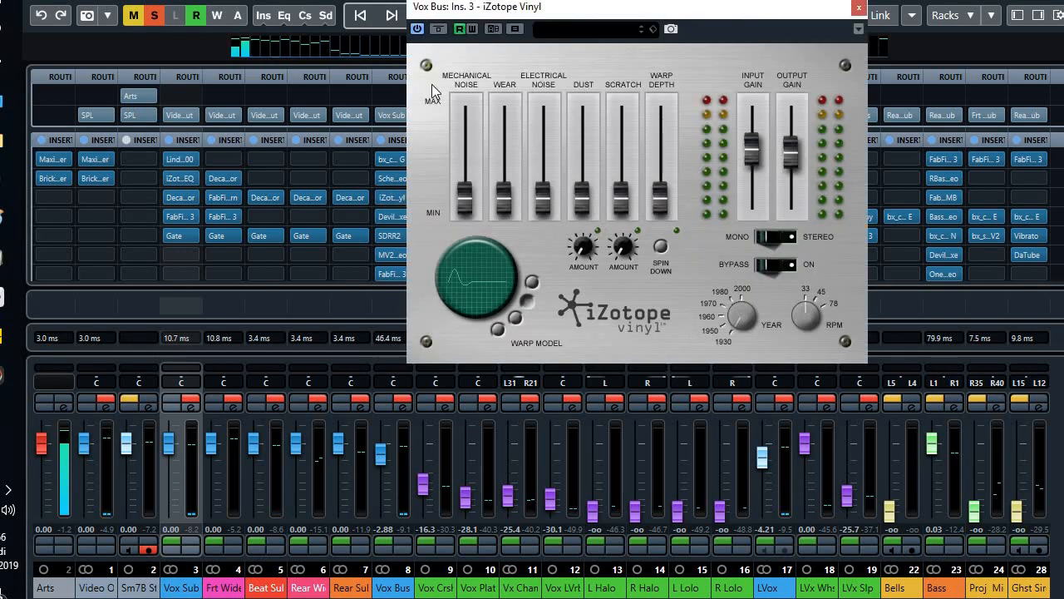
pyautogui.click(439, 29)
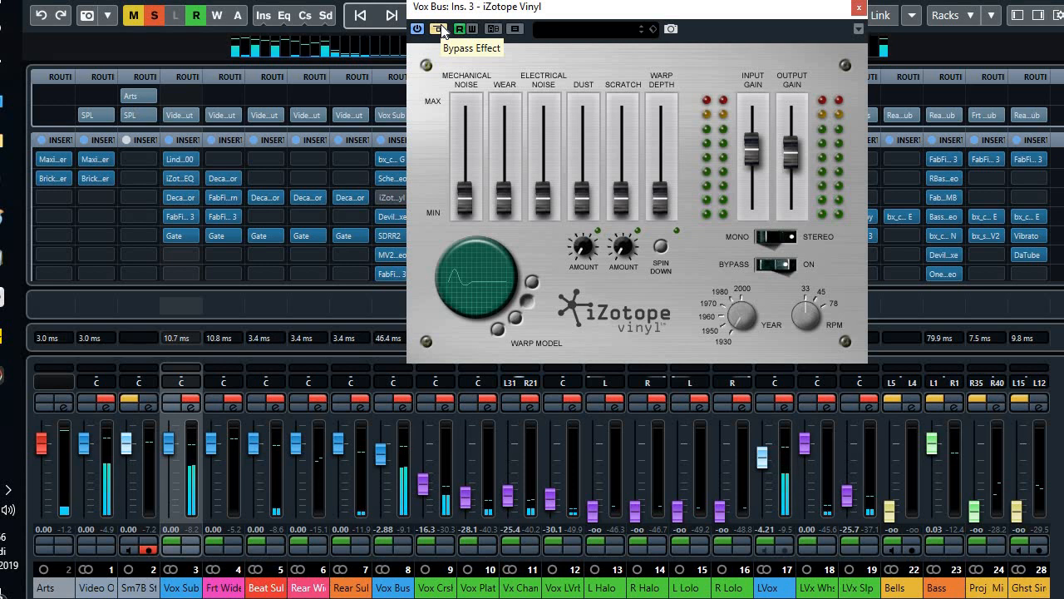
pyautogui.click(439, 29)
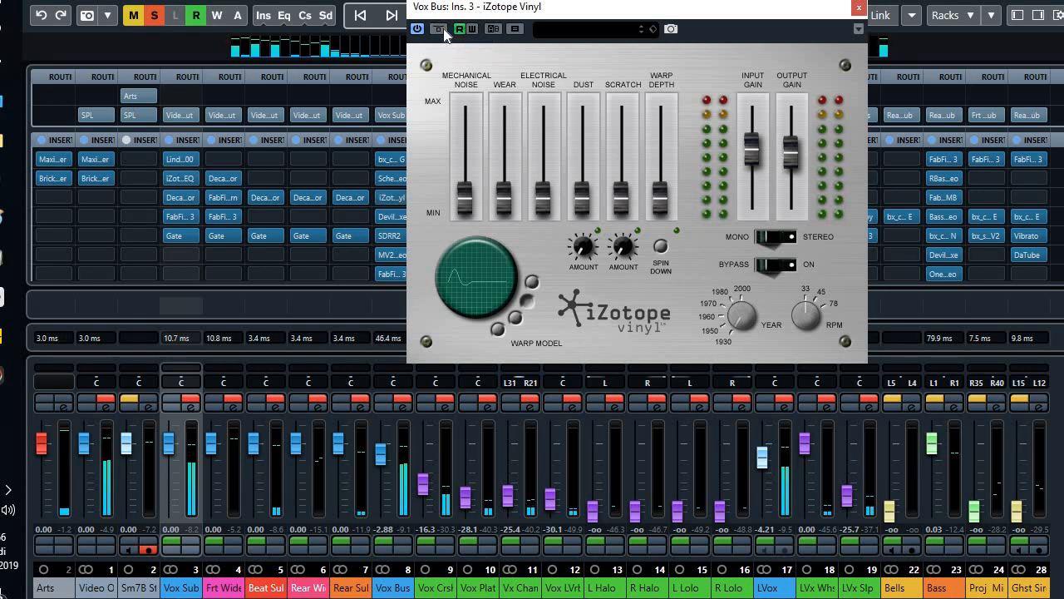
pyautogui.click(439, 29)
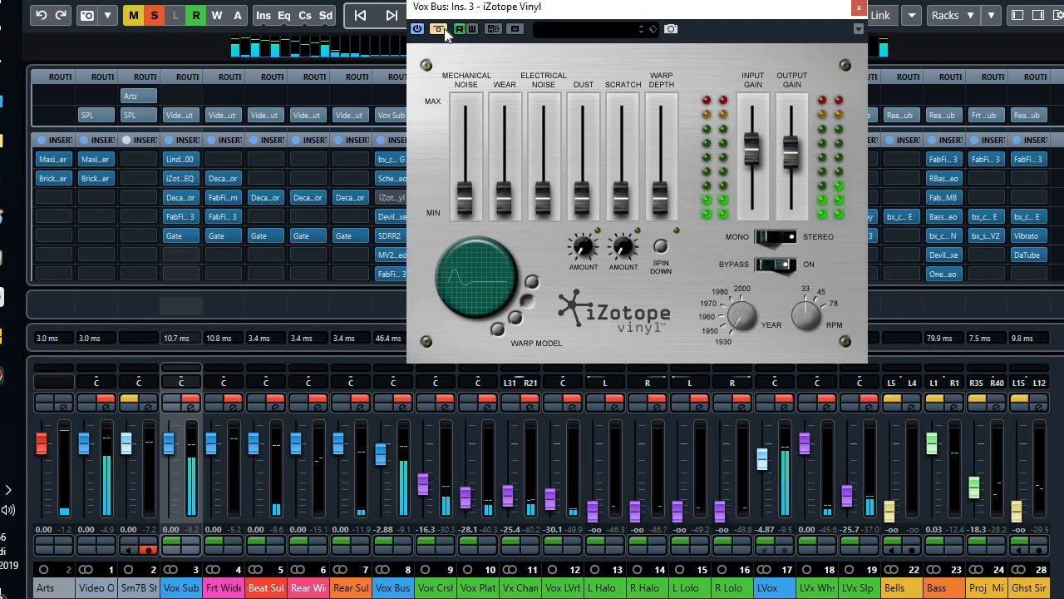
pyautogui.click(445, 31)
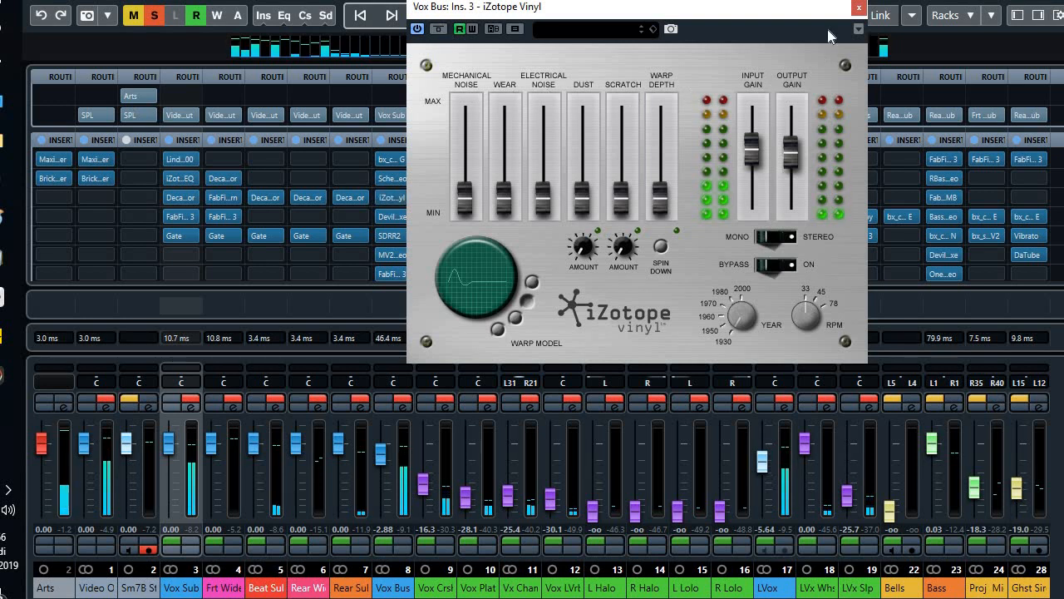
pyautogui.click(858, 10)
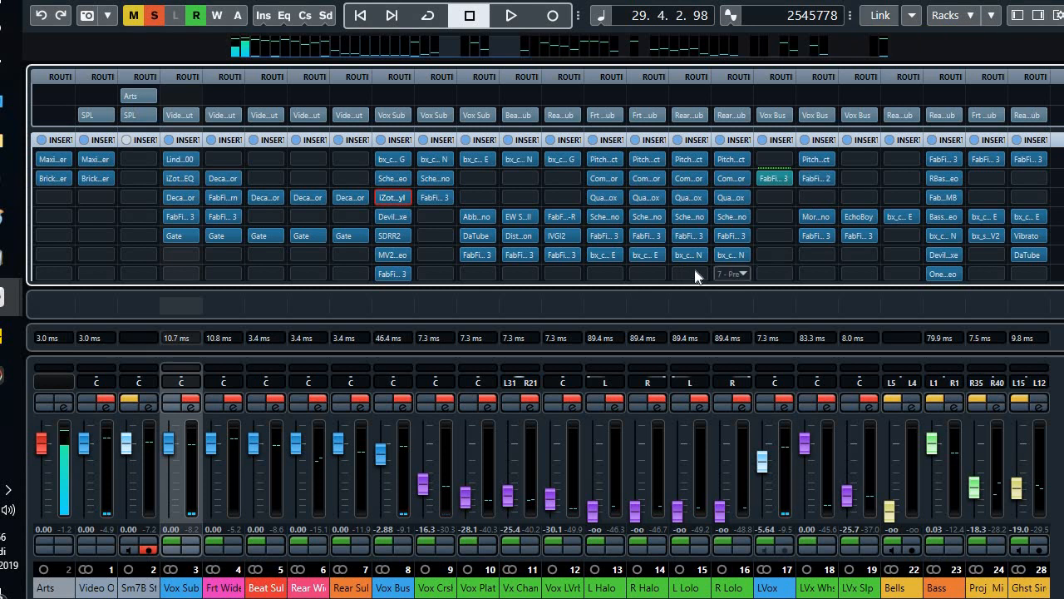
# - Bypass all inserts on the Vox Bus and Vox Sub channels plus the Vox Bus sends, and audition the vocal briefly
pyautogui.press('F3')
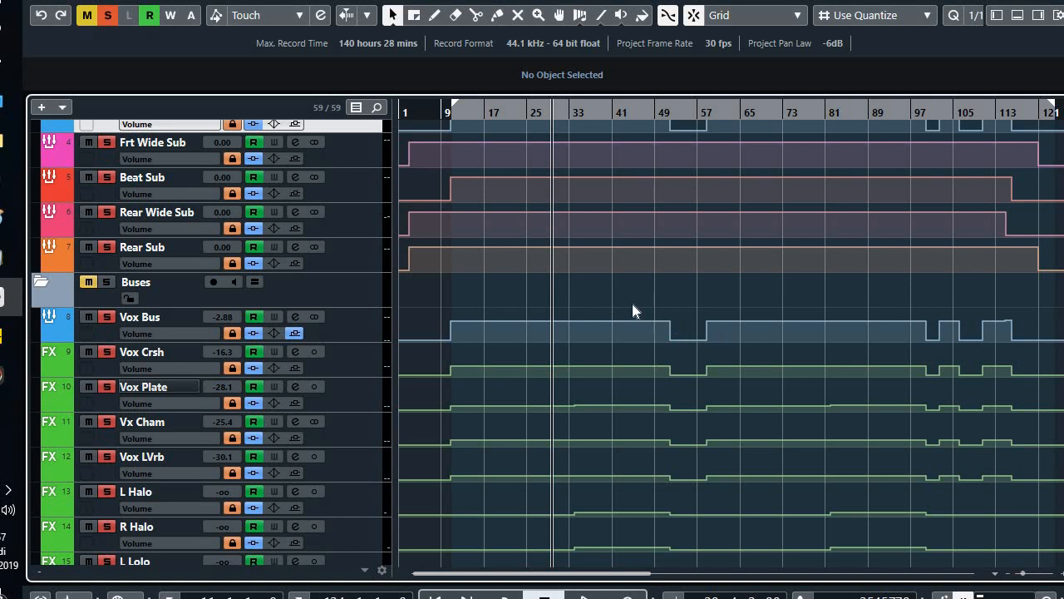
pyautogui.press('F3')
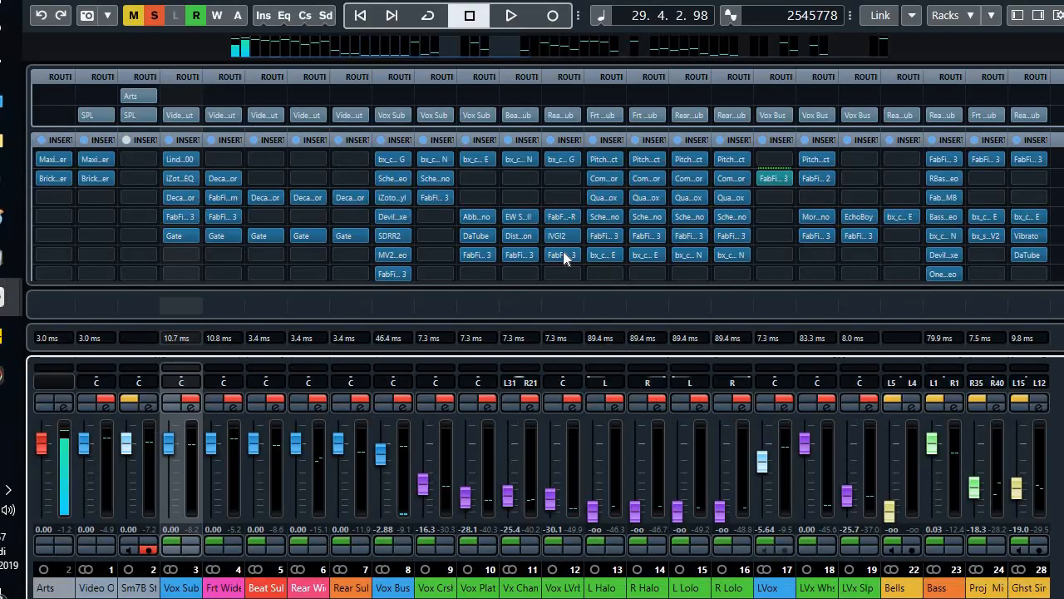
pyautogui.click(382, 140)
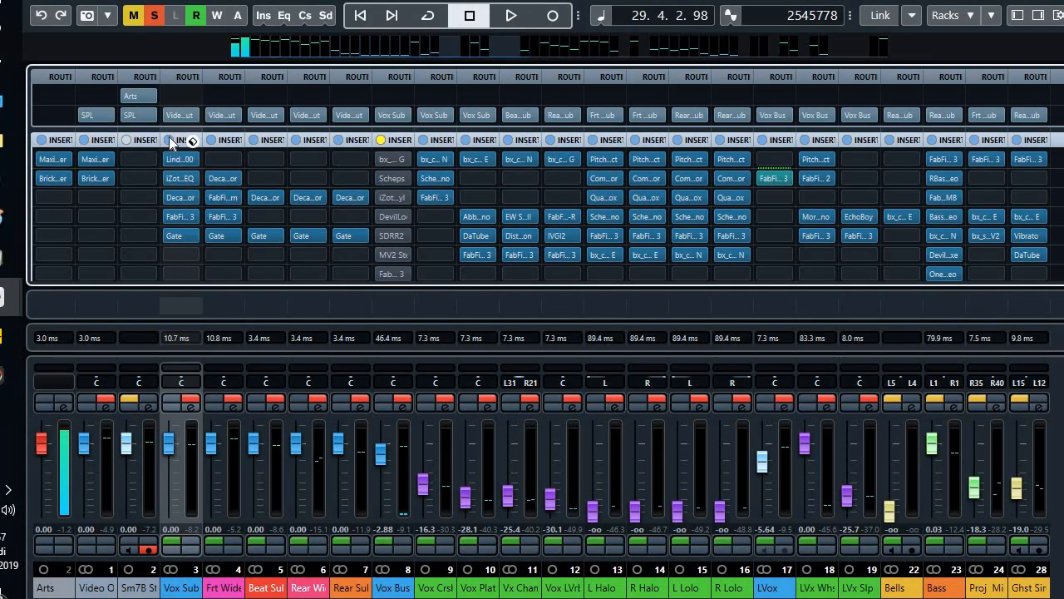
pyautogui.click(170, 139)
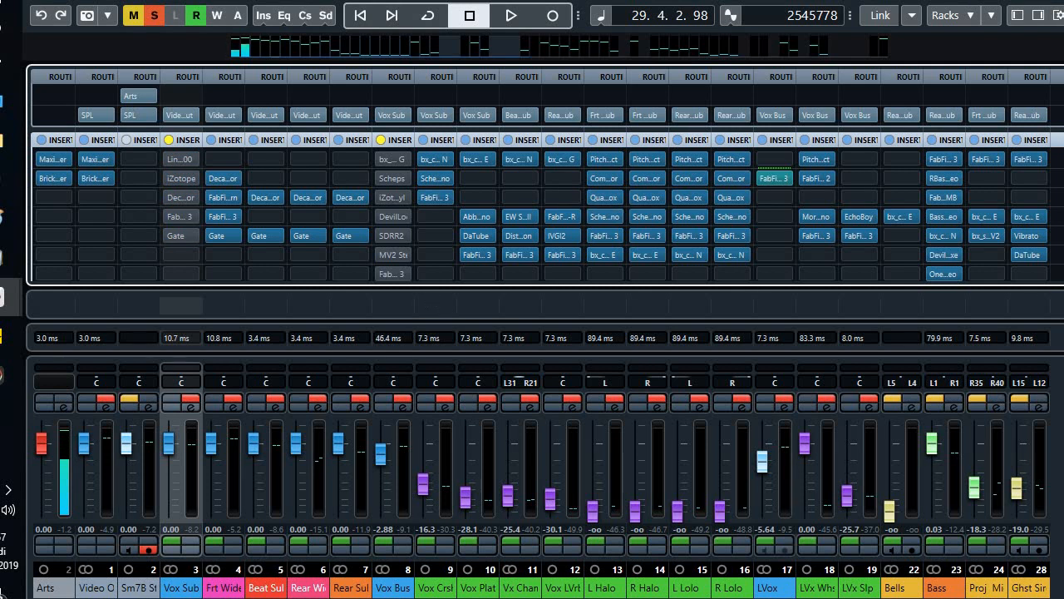
pyautogui.scroll(-5, 468, 171)
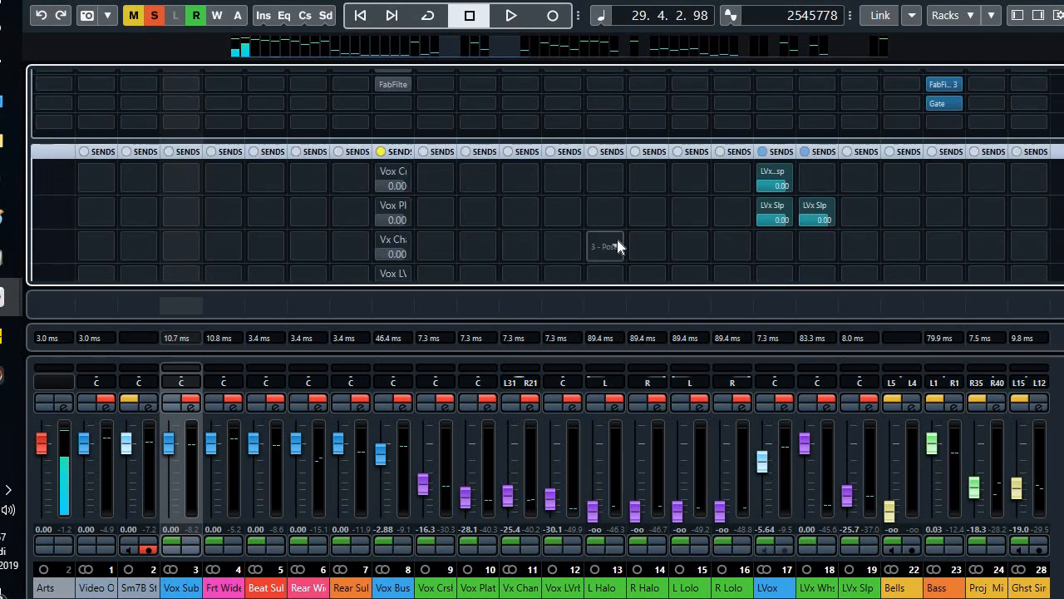
pyautogui.press('F3')
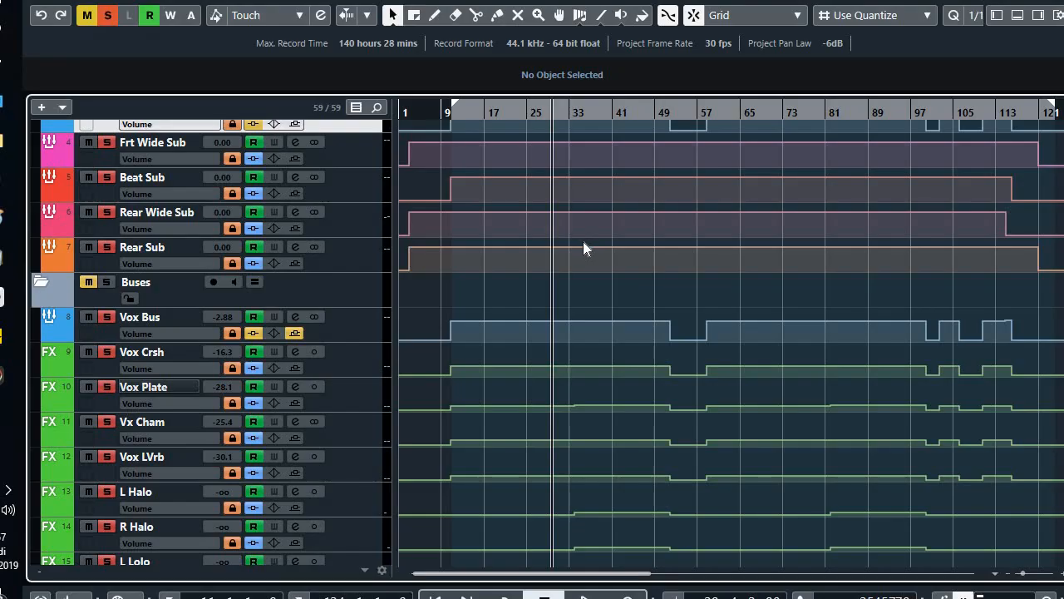
pyautogui.press('space')
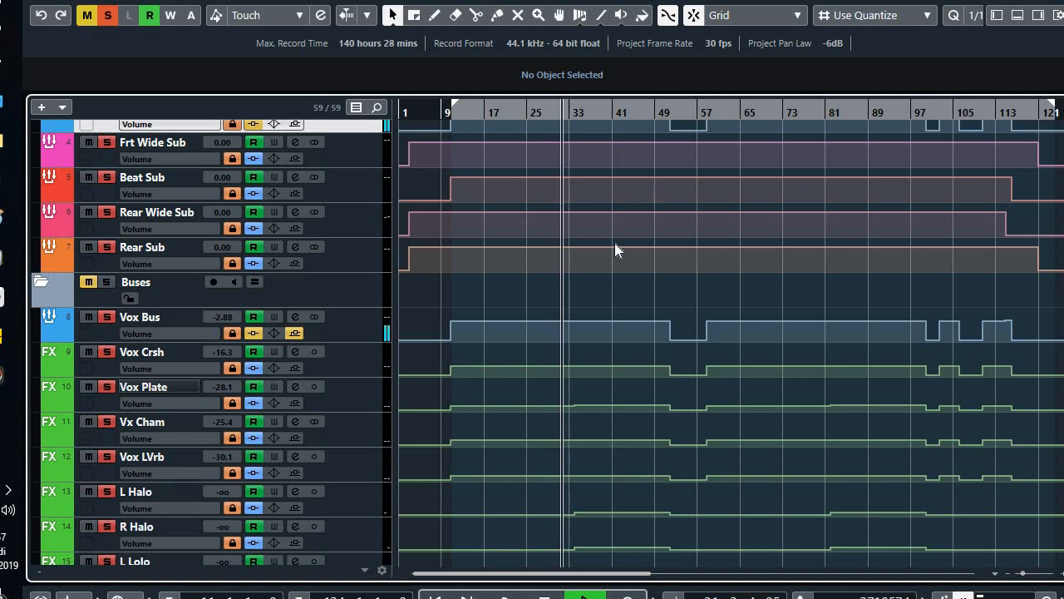
pyautogui.press('space')
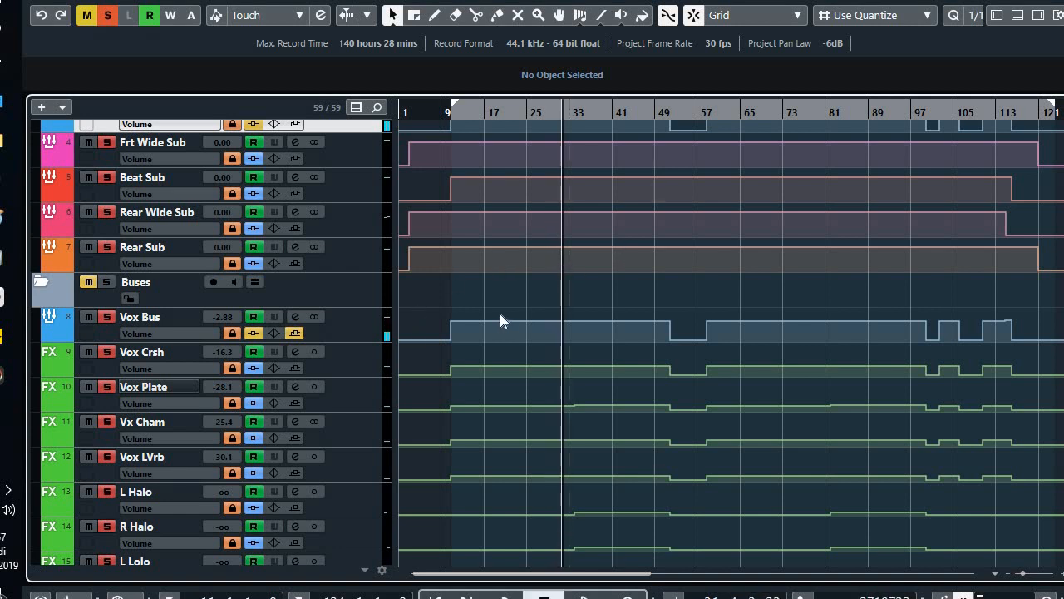
# - Enlarge the LVox track's height to show its waveform in detail, and select its audio event
pyautogui.scroll(-8, 499, 321)
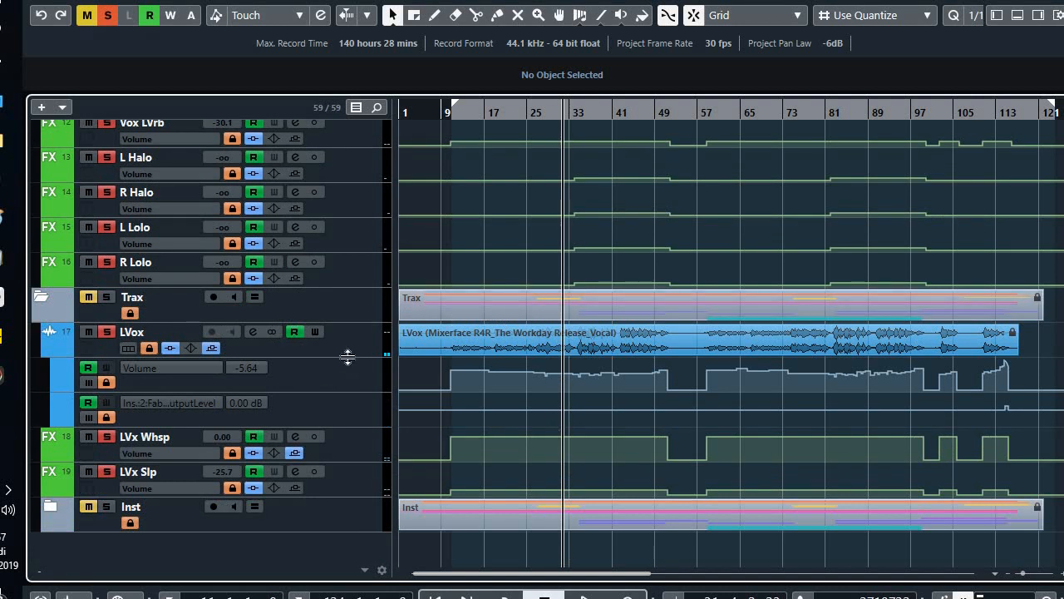
pyautogui.click(357, 346)
pyautogui.moveTo(366, 358); pyautogui.dragTo(354, 441)
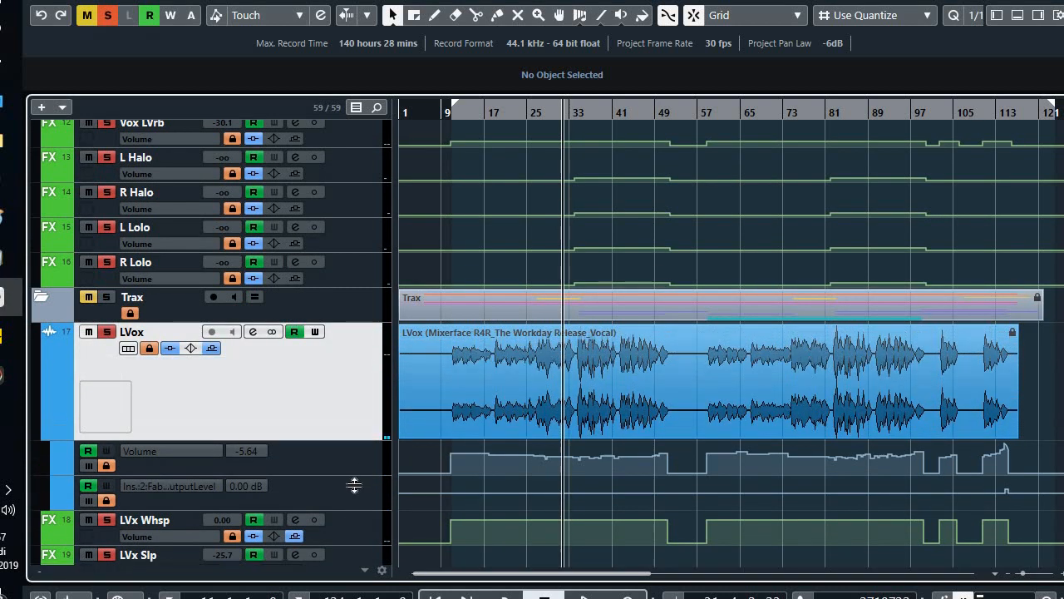
pyautogui.moveTo(354, 484); pyautogui.dragTo(372, 497)
pyautogui.scroll(-2, 382, 366)
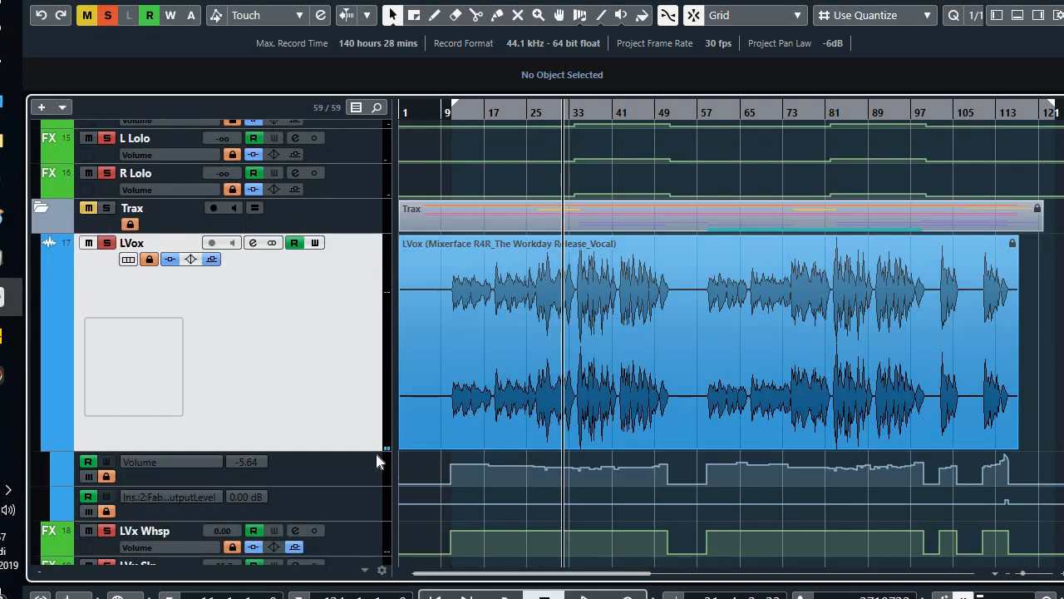
pyautogui.moveTo(372, 447); pyautogui.dragTo(366, 499)
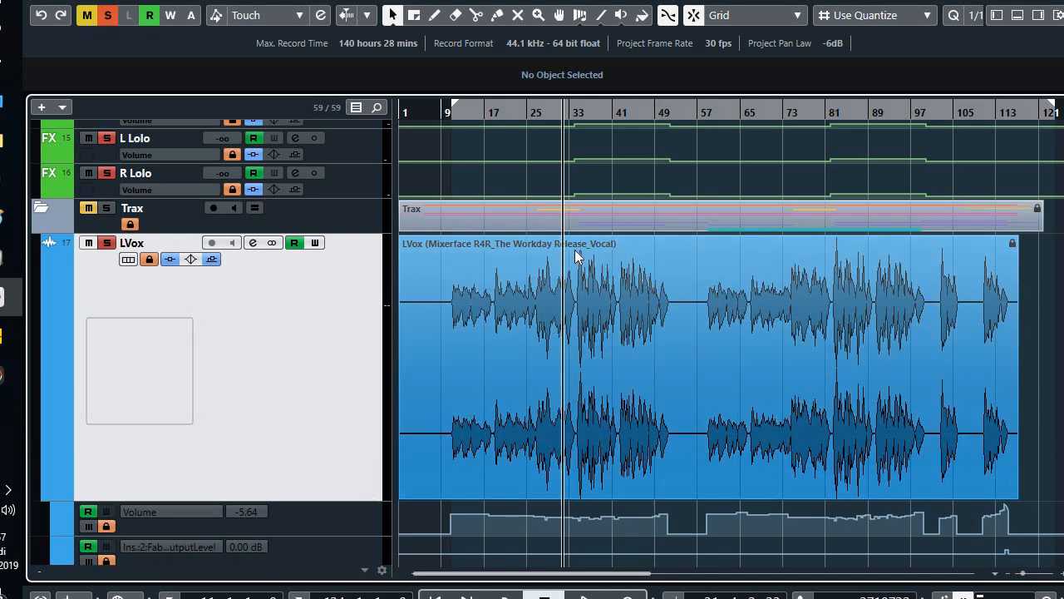
pyautogui.scroll(-2, 416, 316)
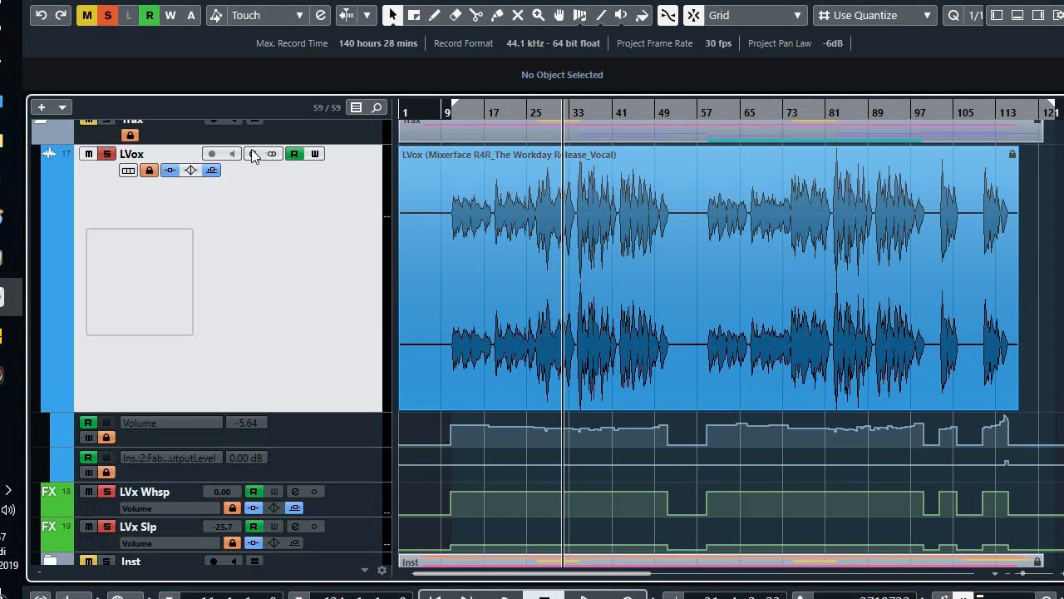
pyautogui.click(500, 249)
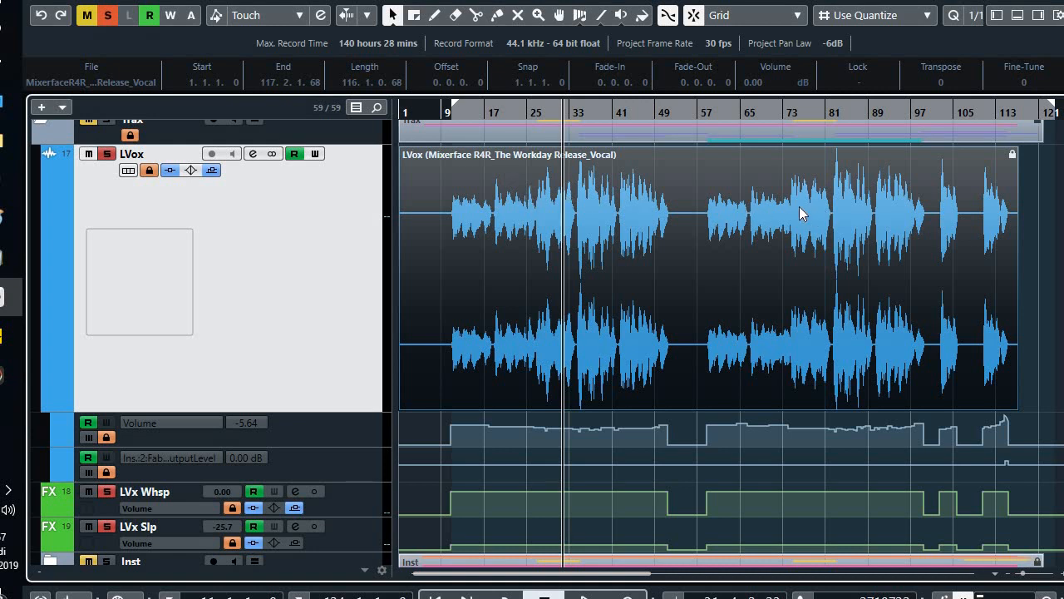
# - Open the FabFilter Pro-Q 3 insert from the LVox channel settings and reposition its window so the whole EQ curve is in view
pyautogui.click(253, 155)
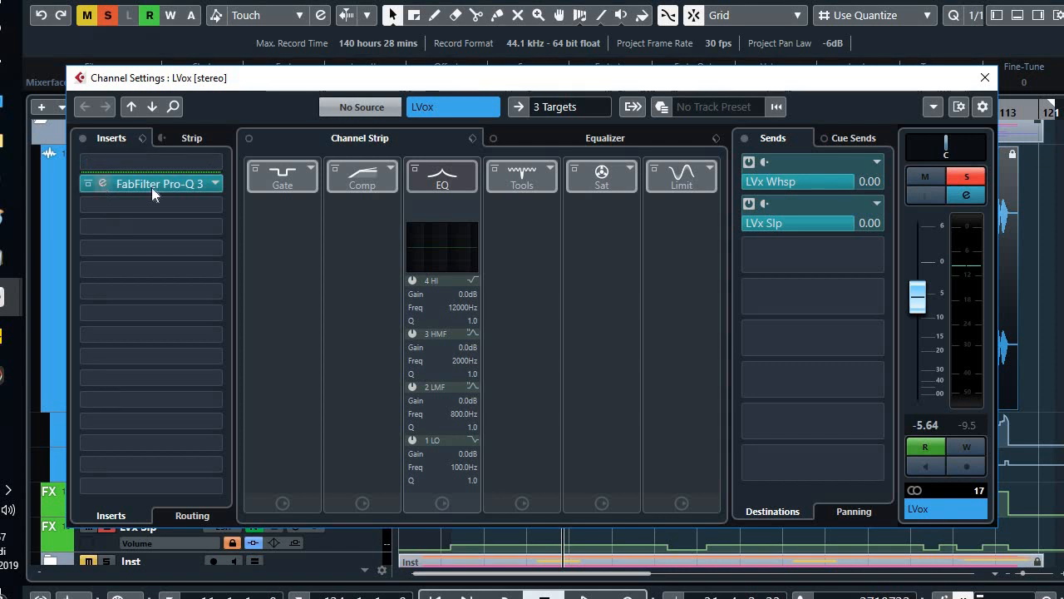
pyautogui.click(151, 187)
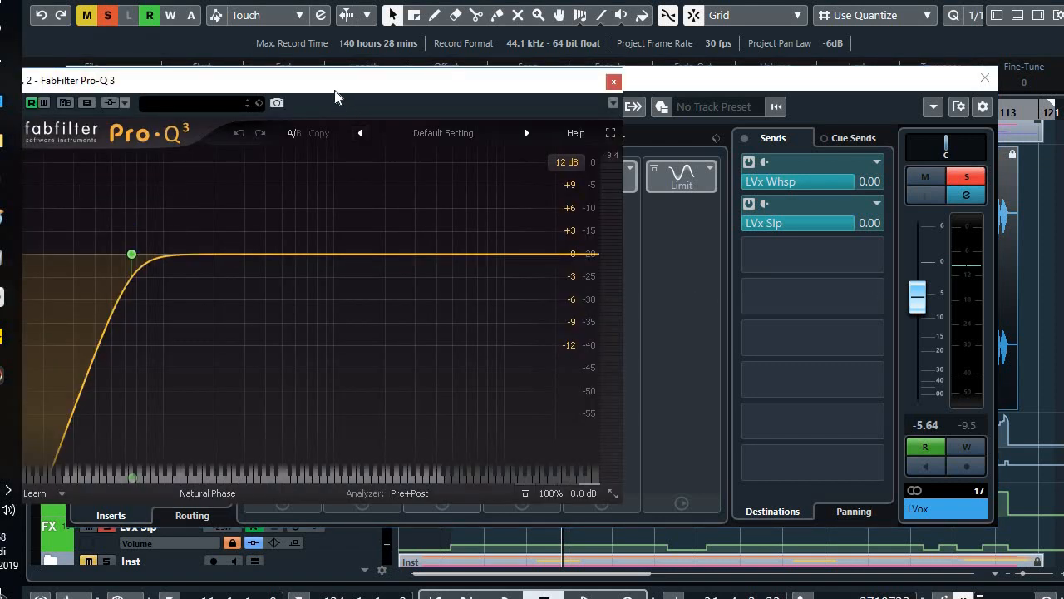
pyautogui.moveTo(335, 94); pyautogui.dragTo(647, 109)
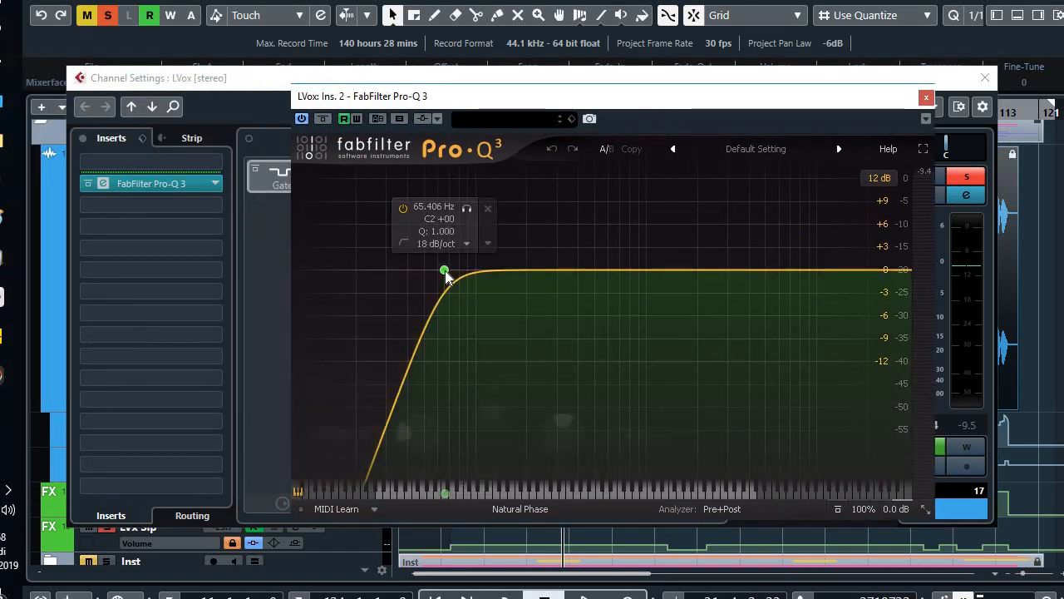
# - Compare the LVox vocal during playback with the 65 Hz low-cut band bypassed and active, leaving the band active
pyautogui.click(444, 272)
pyautogui.click(403, 208)
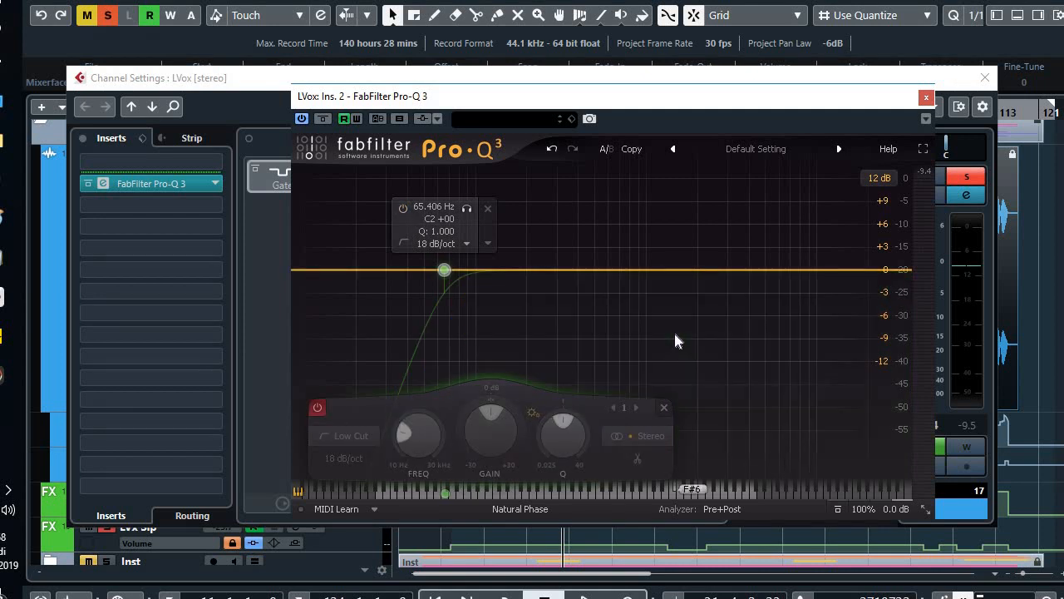
pyautogui.press('space')
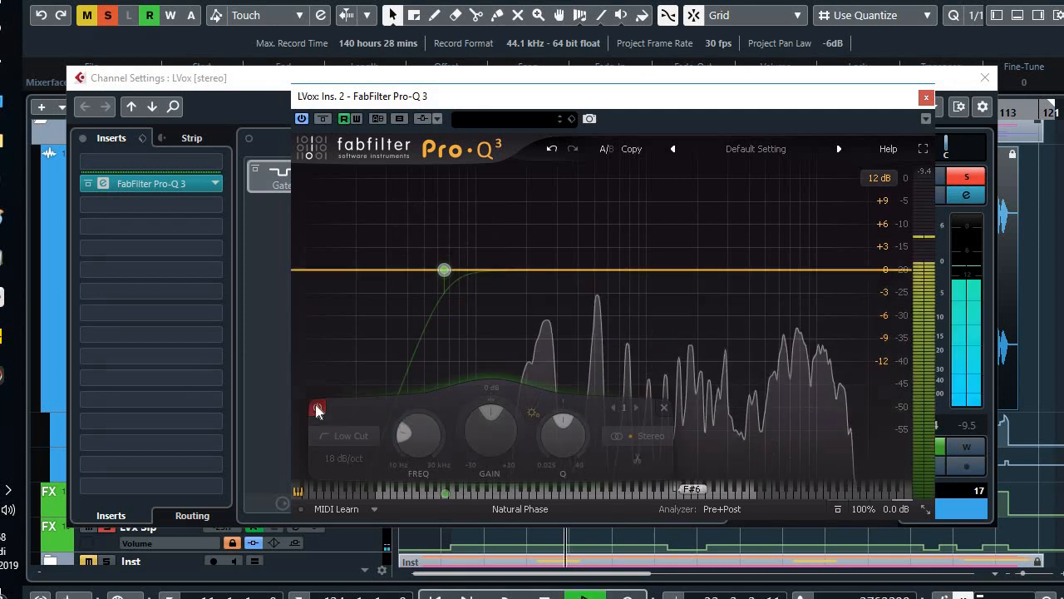
pyautogui.click(317, 409)
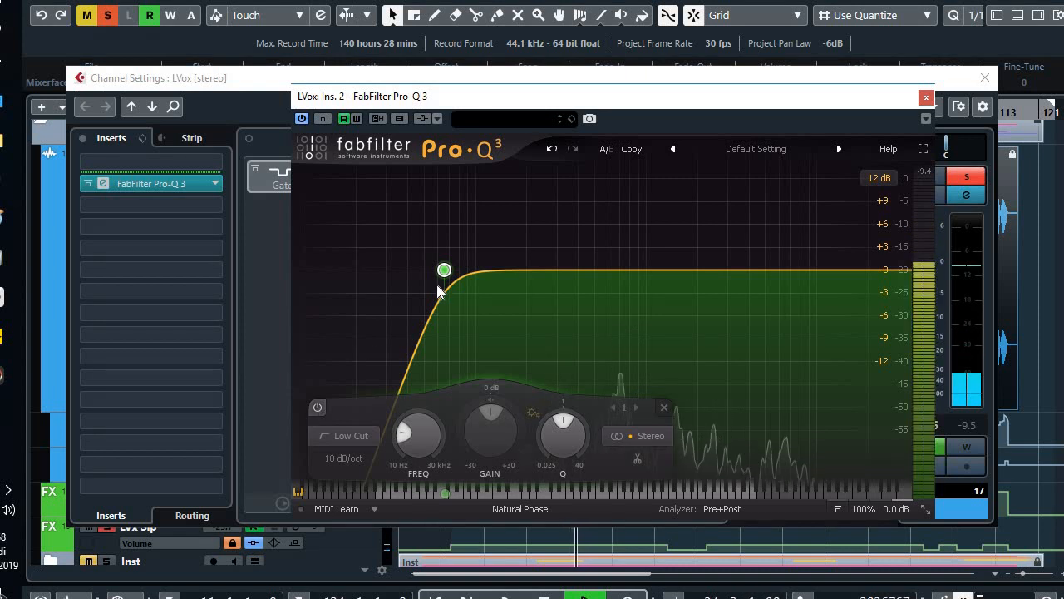
pyautogui.moveTo(441, 287)
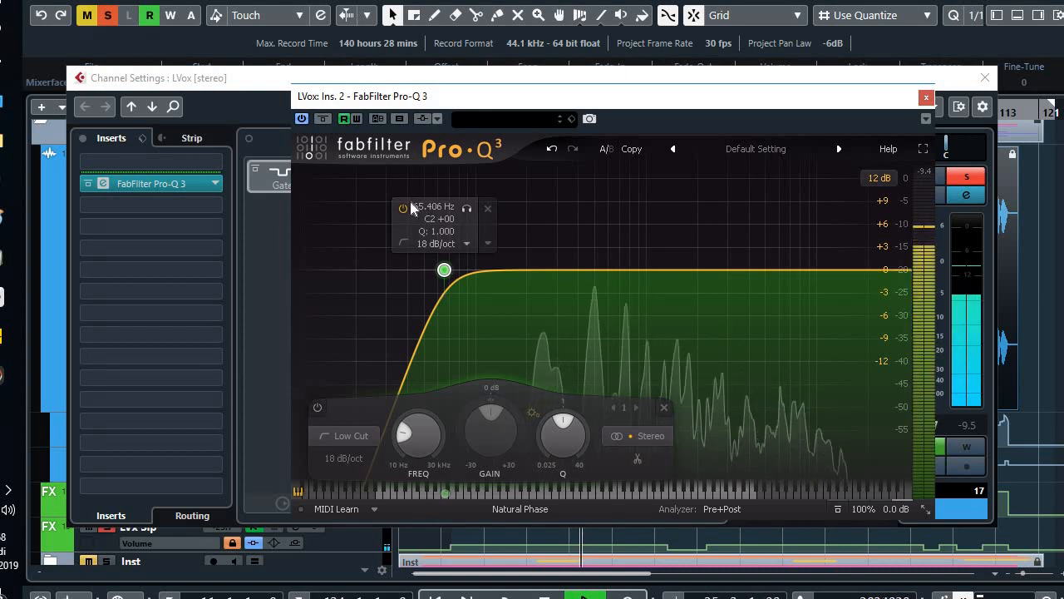
pyautogui.click(319, 409)
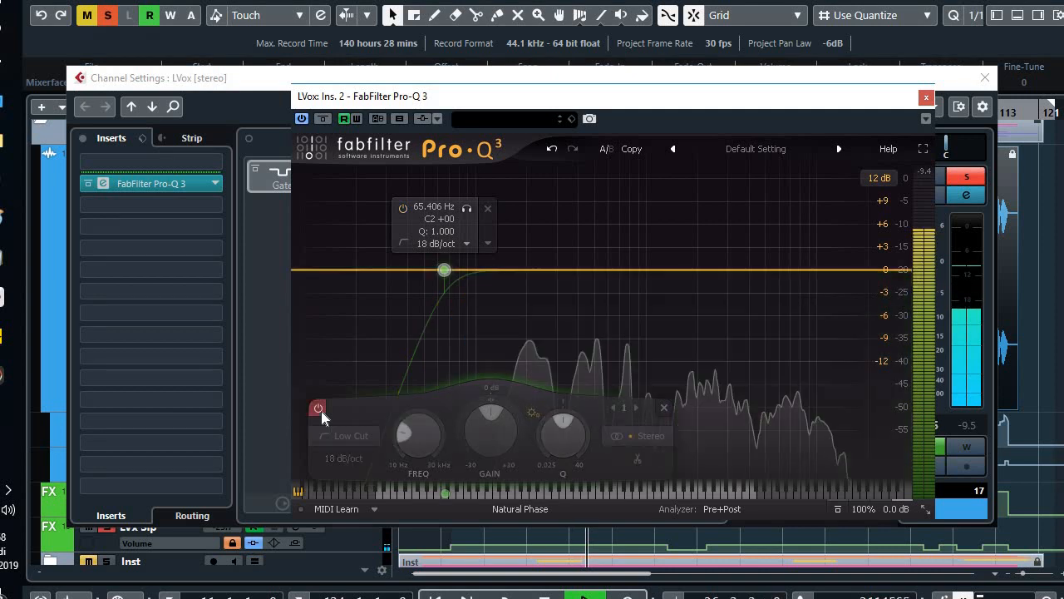
pyautogui.click(321, 411)
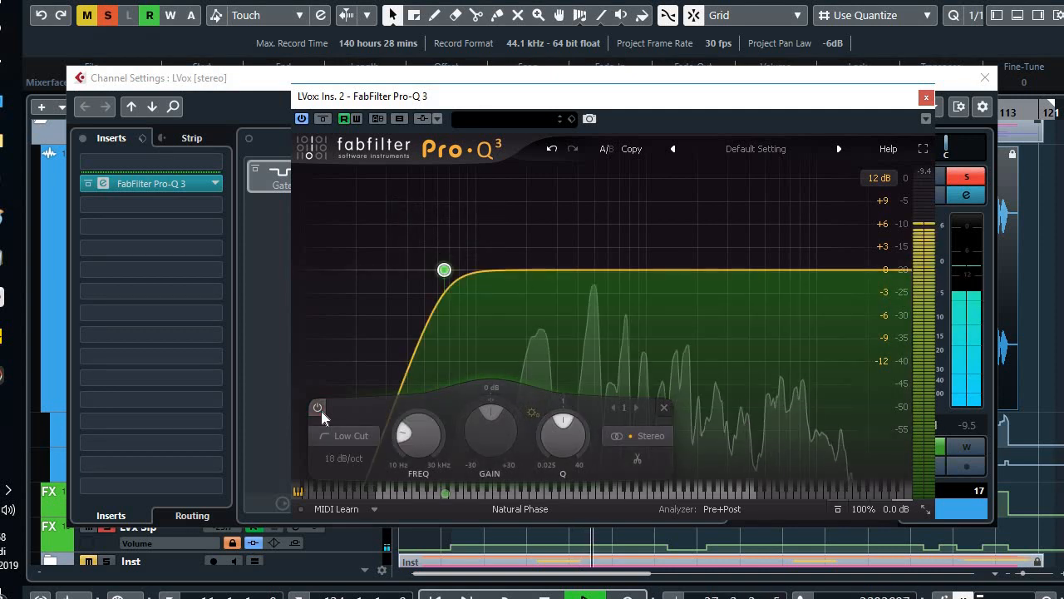
# - Widen the spectrum analyzer range to 120 dB to inspect the vocal's low end during playback, and set it back to 60 dB
pyautogui.click(875, 179)
pyautogui.click(778, 180)
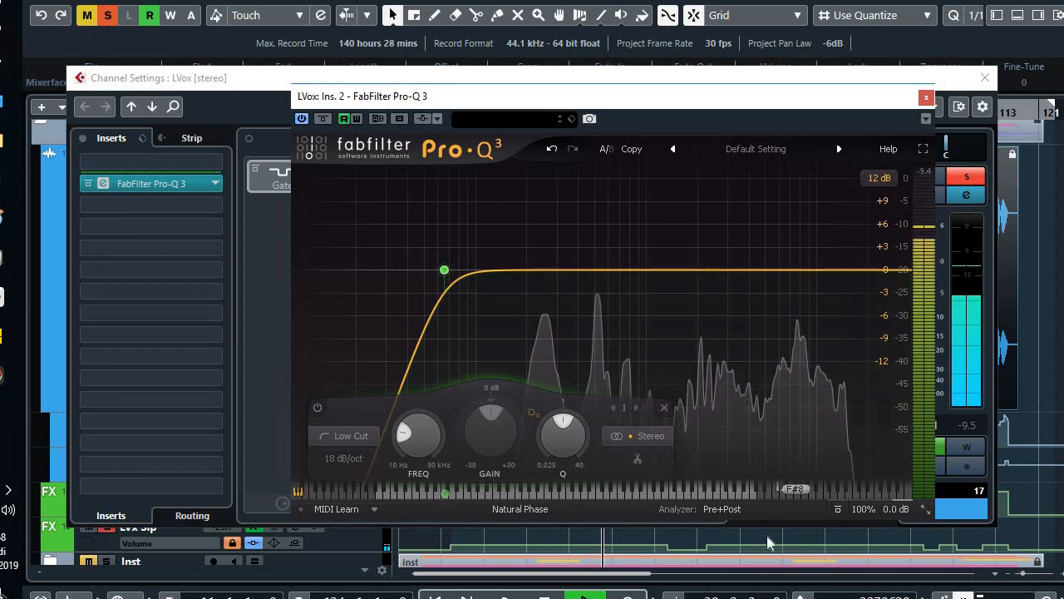
pyautogui.click(720, 507)
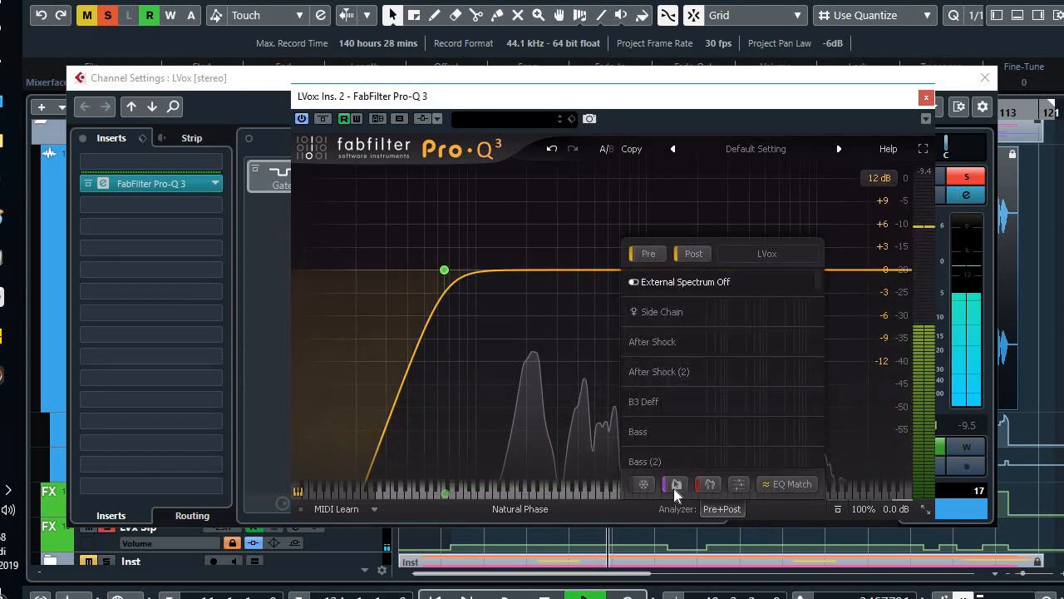
pyautogui.click(739, 484)
pyautogui.click(769, 398)
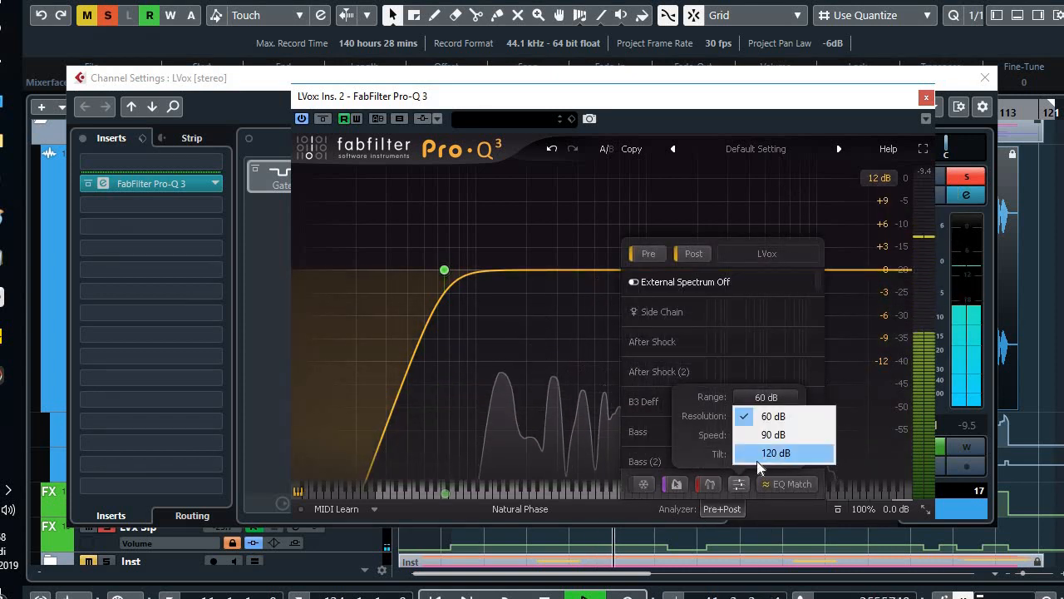
pyautogui.click(759, 454)
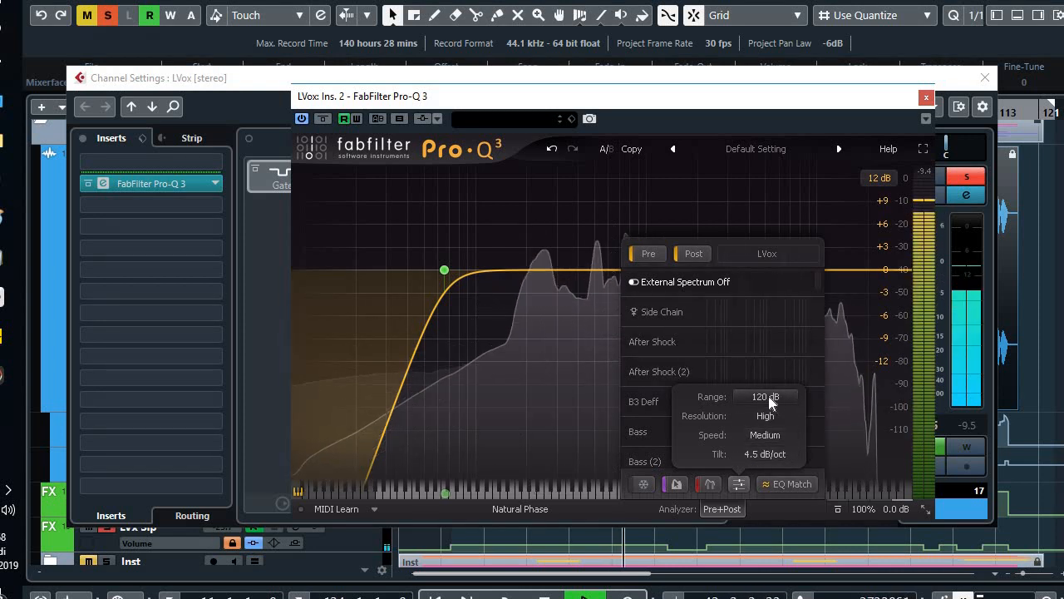
pyautogui.moveTo(397, 387)
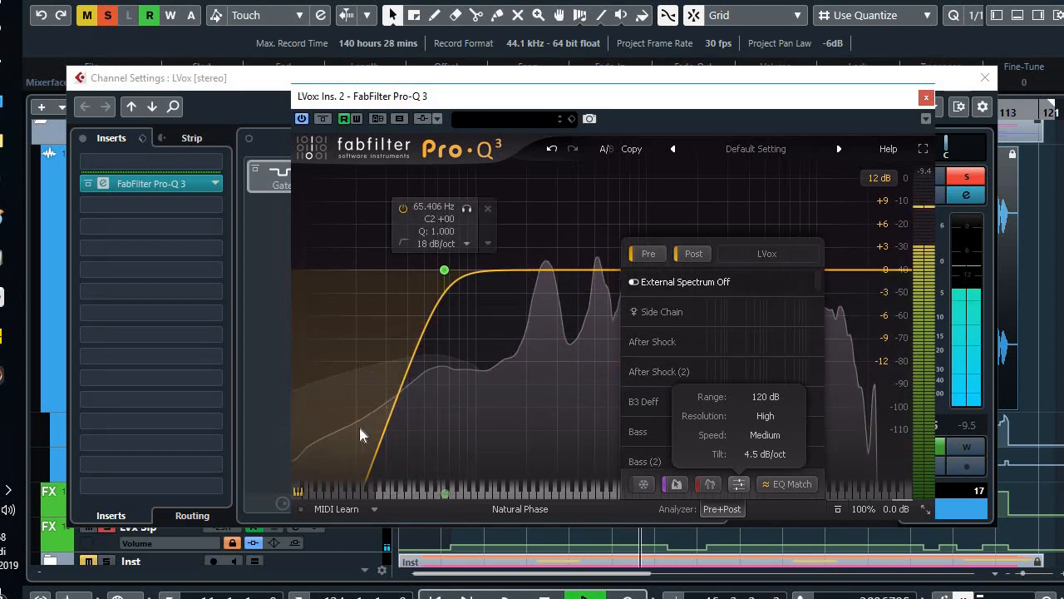
pyautogui.click(789, 399)
pyautogui.click(803, 412)
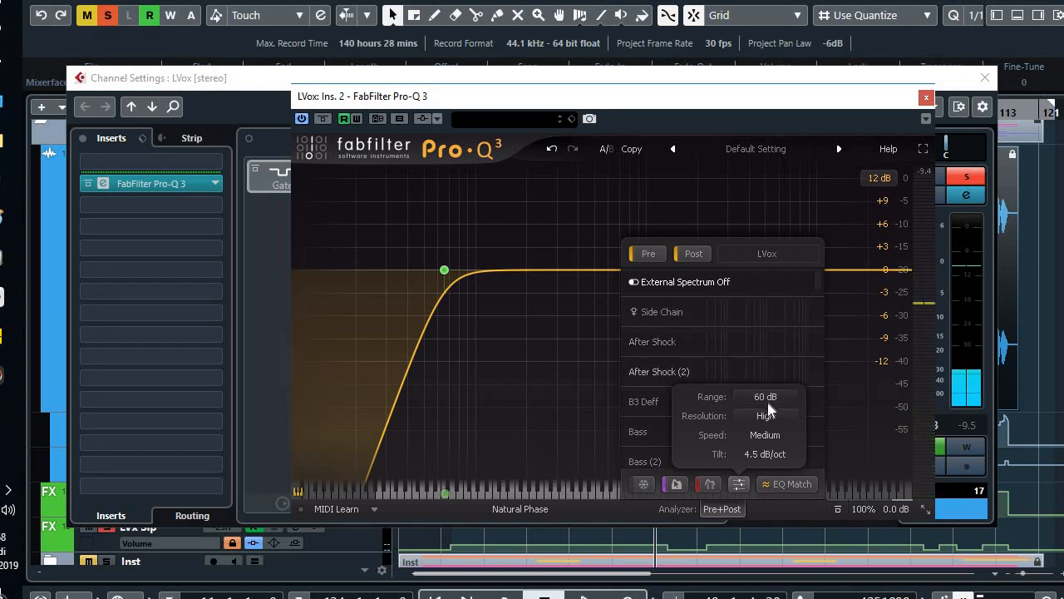
# - Try the spectrum analyzer range at 120 dB and 90 dB, and return it to 60 dB
pyautogui.click(766, 396)
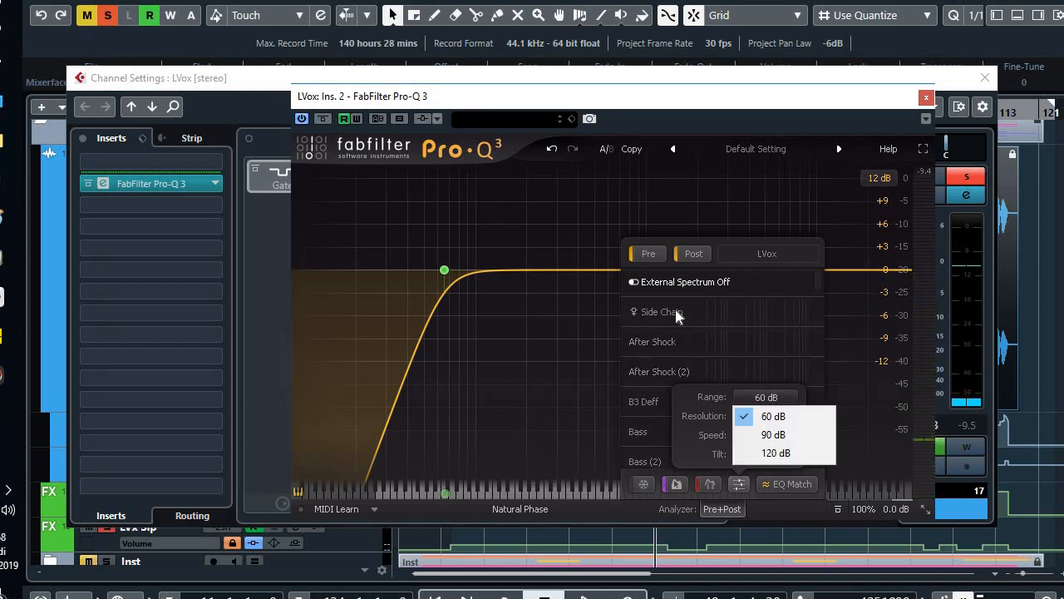
pyautogui.click(574, 223)
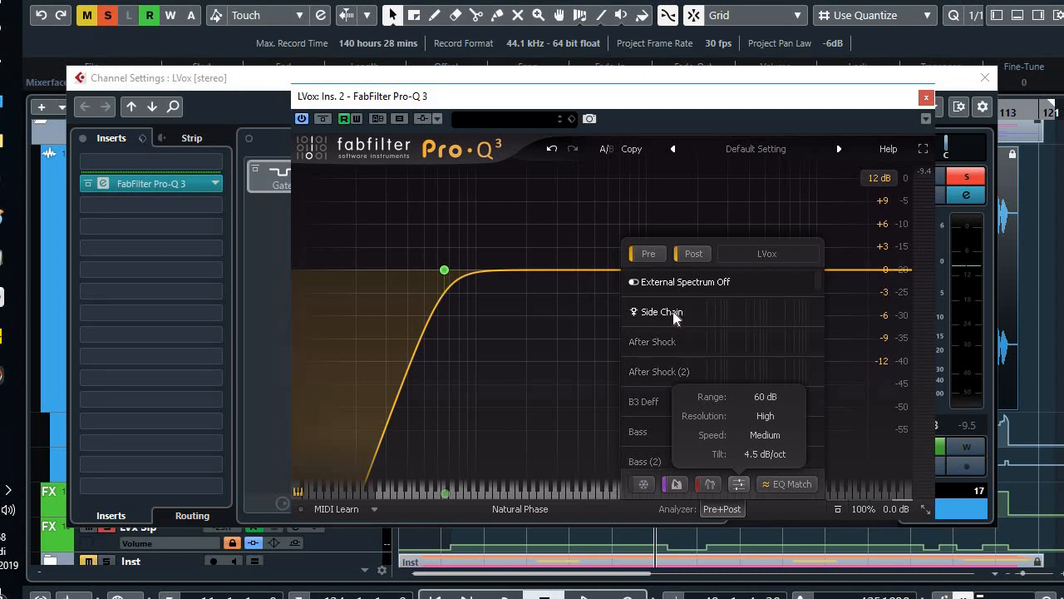
pyautogui.click(766, 397)
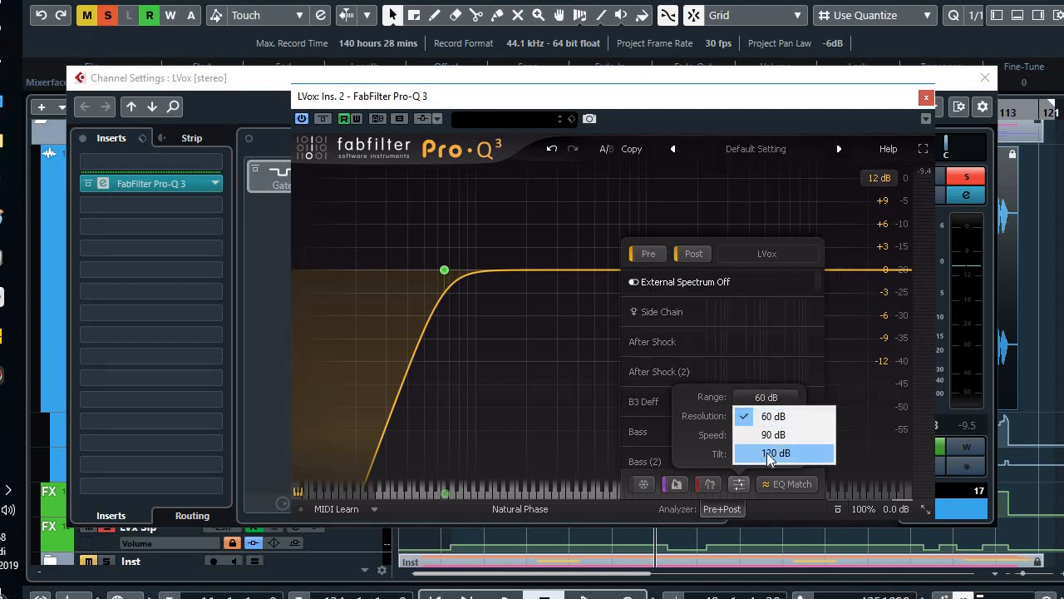
pyautogui.click(760, 451)
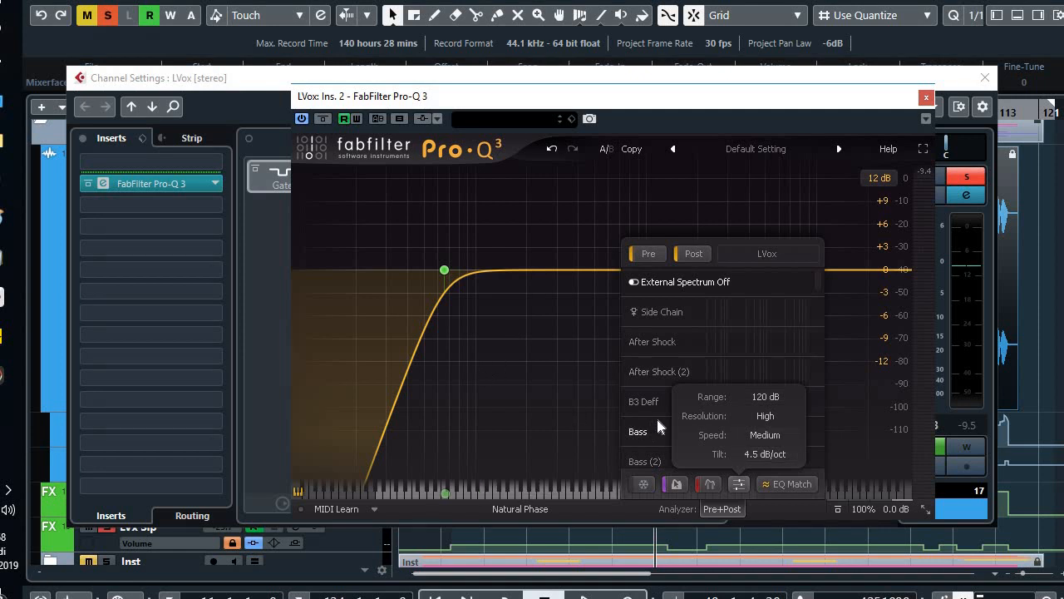
pyautogui.click(779, 404)
pyautogui.click(771, 434)
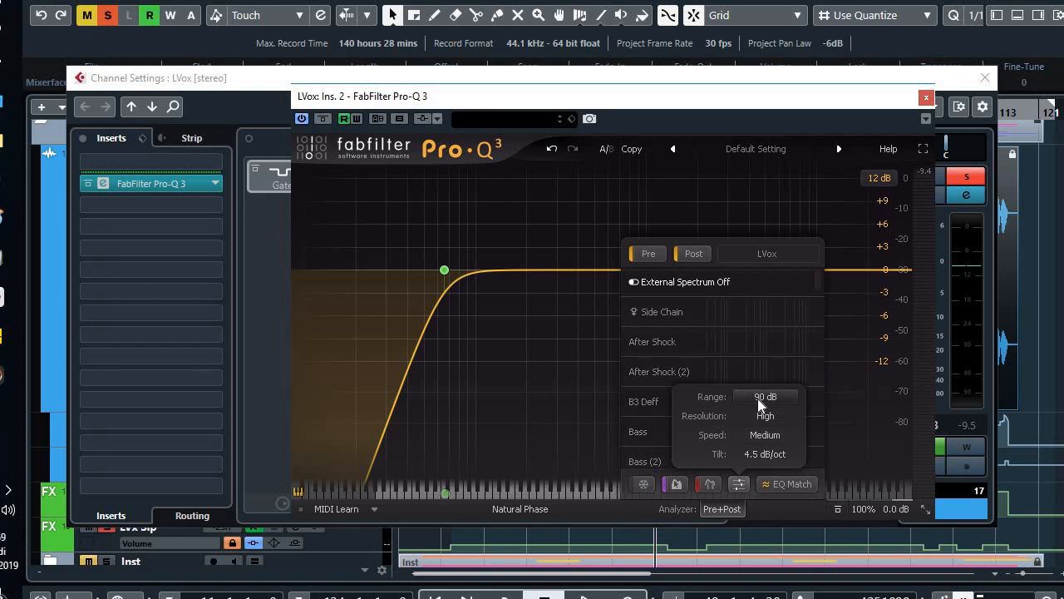
pyautogui.moveTo(759, 398)
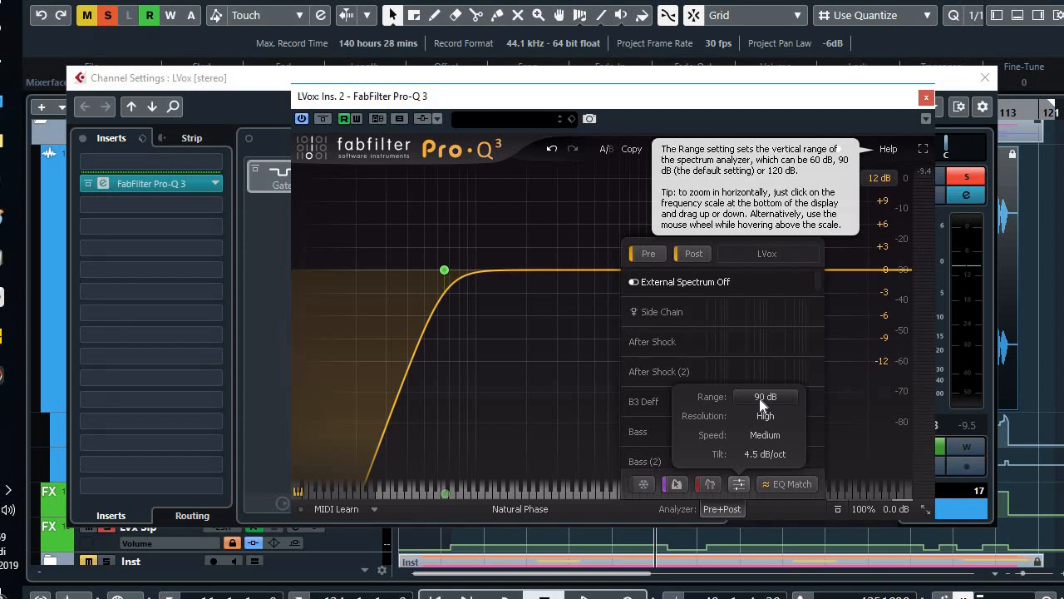
pyautogui.click(763, 398)
pyautogui.click(759, 416)
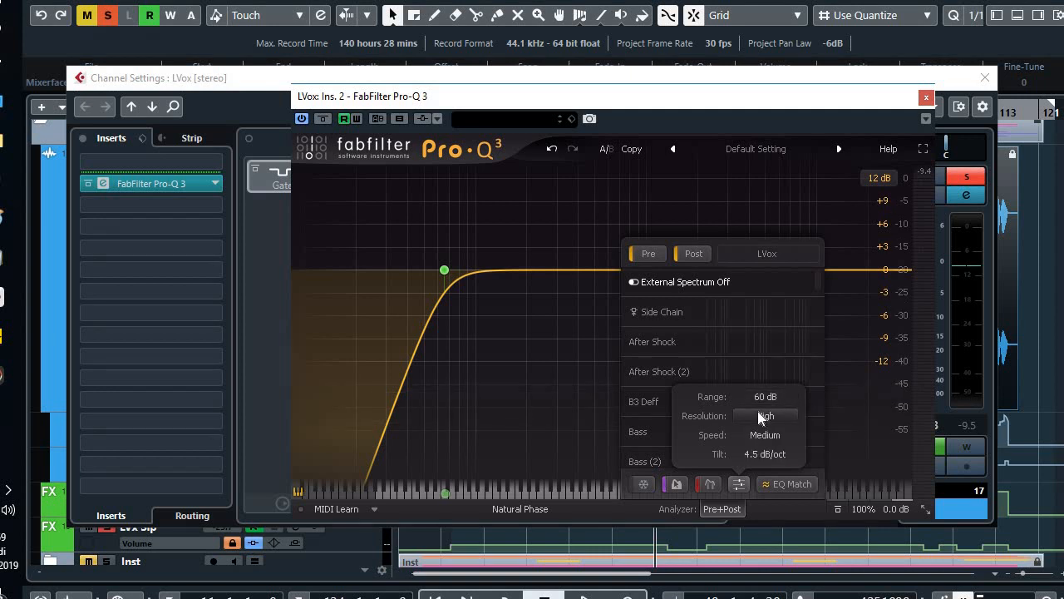
# - Read the analyzer's Resolution hint, switch the range to 90 dB, and restore it to 60 dB
pyautogui.moveTo(761, 418)
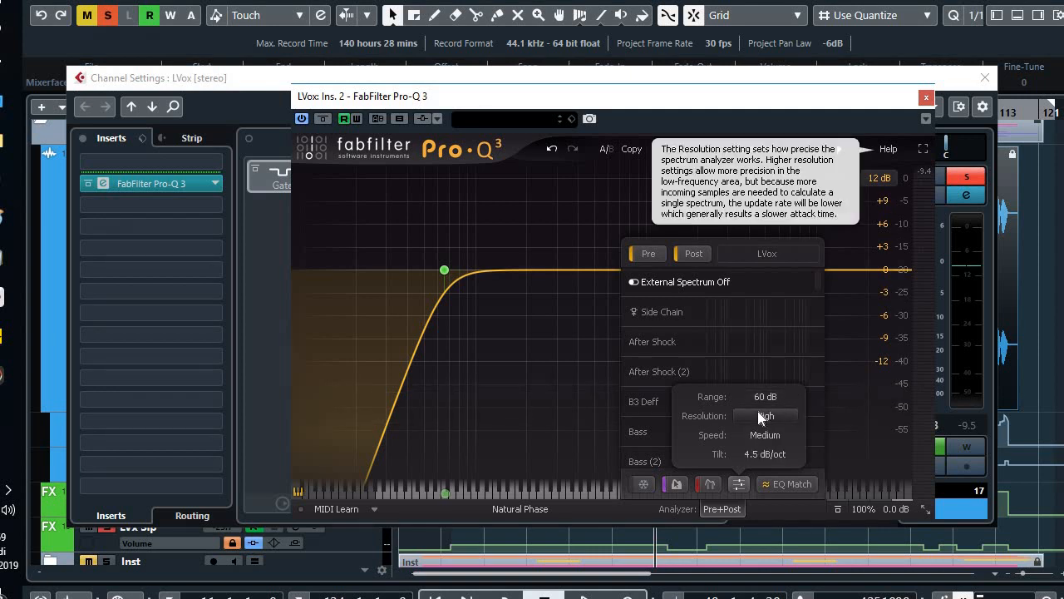
pyautogui.click(766, 399)
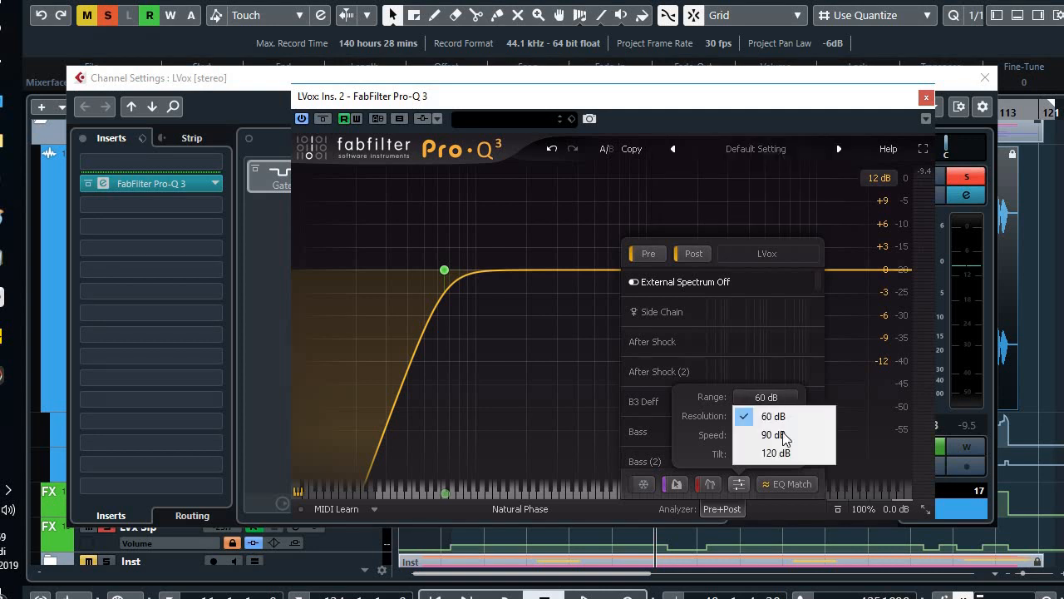
pyautogui.click(782, 435)
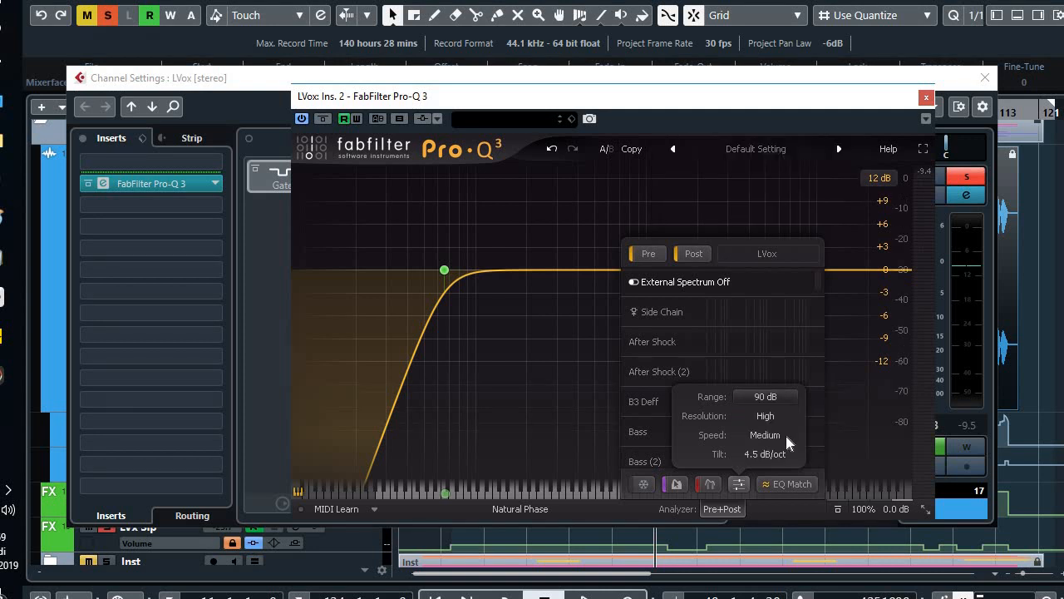
pyautogui.click(766, 398)
pyautogui.click(770, 416)
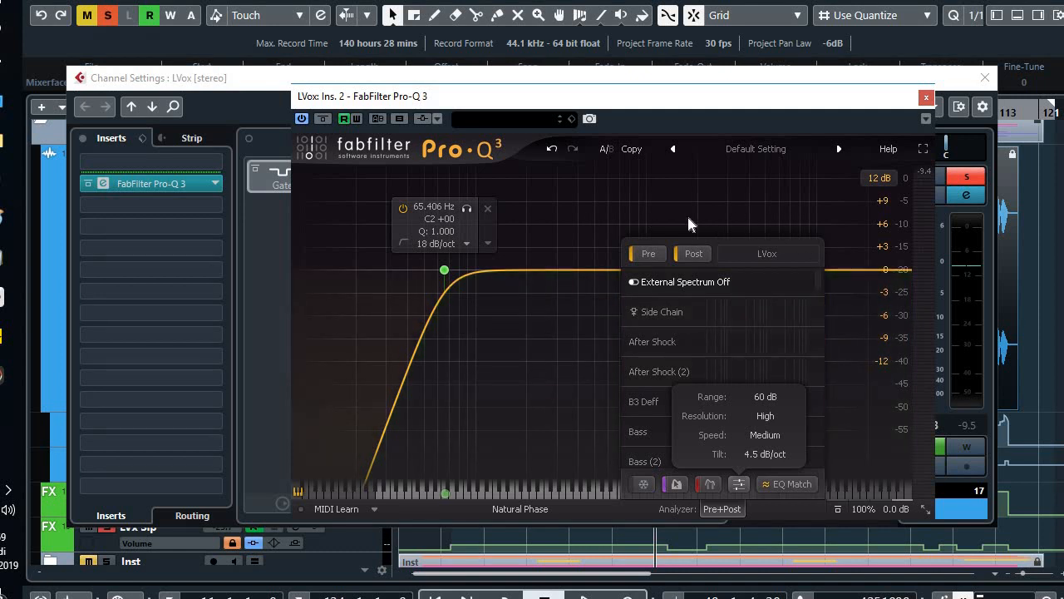
# - Review the available phase processing modes, keeping Natural Phase, and close the Pro-Q 3 window
pyautogui.moveTo(407, 210)
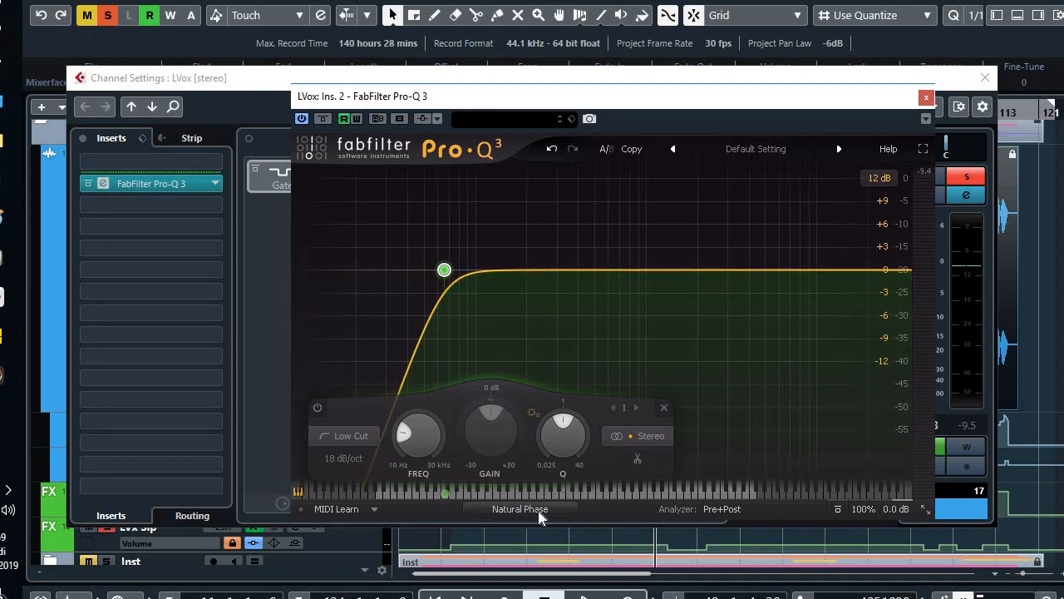
pyautogui.click(539, 511)
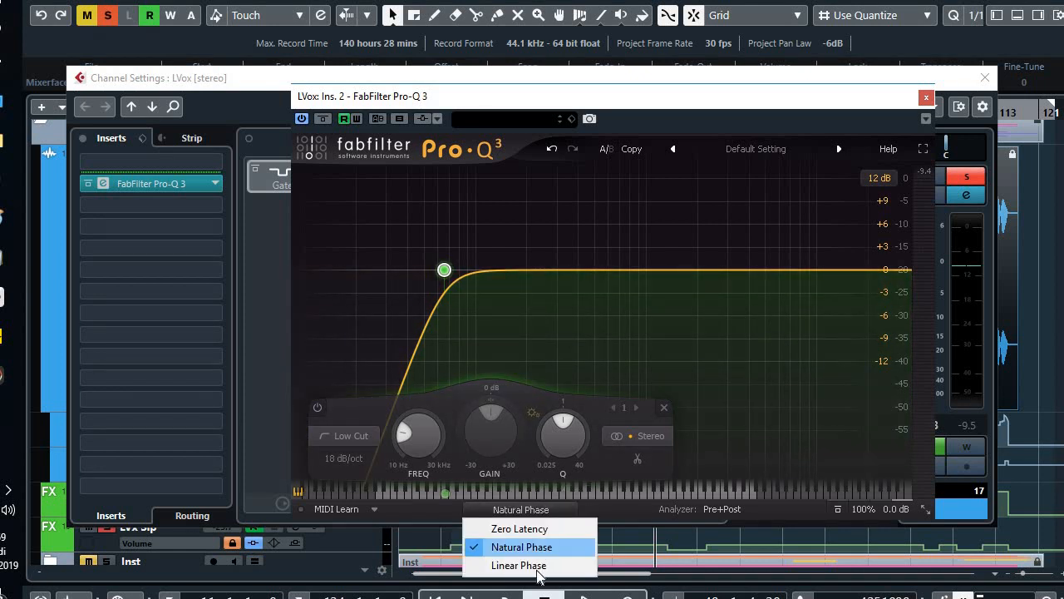
pyautogui.click(562, 511)
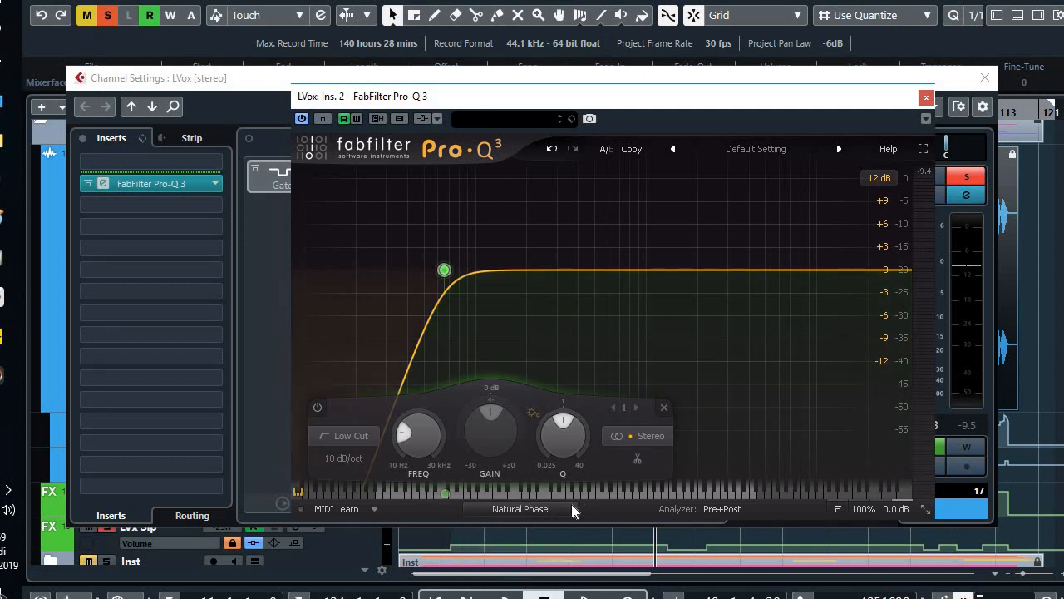
pyautogui.click(924, 98)
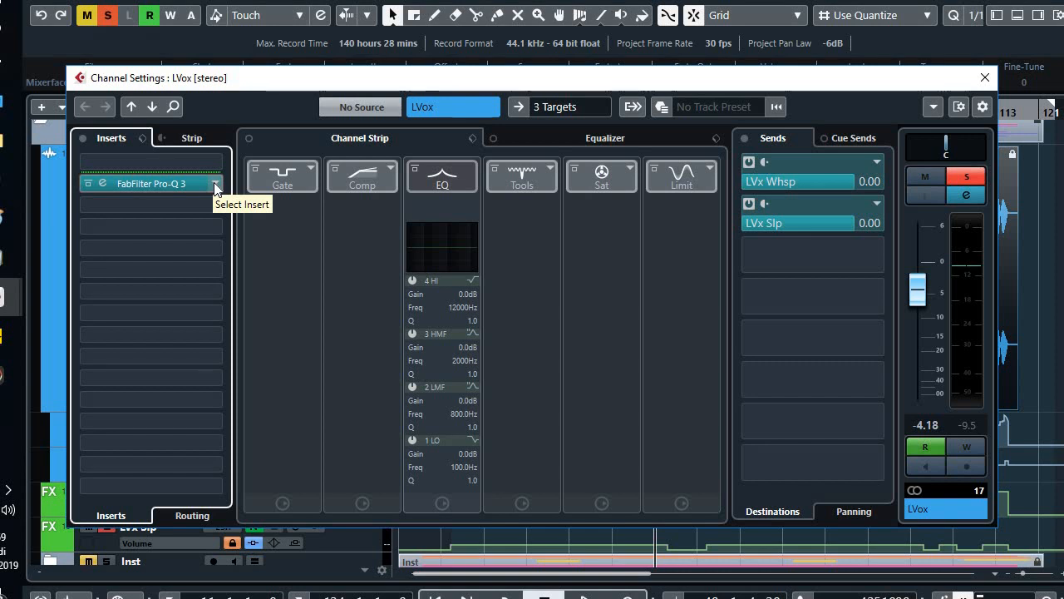
# - Move the FabFilter Pro-Q 3 insert to the first insert slot of LVox, and return it to the second slot
pyautogui.moveTo(174, 178)
pyautogui.mouseDown()
pyautogui.moveTo(188, 171)
pyautogui.moveTo(173, 184)
pyautogui.mouseUp()
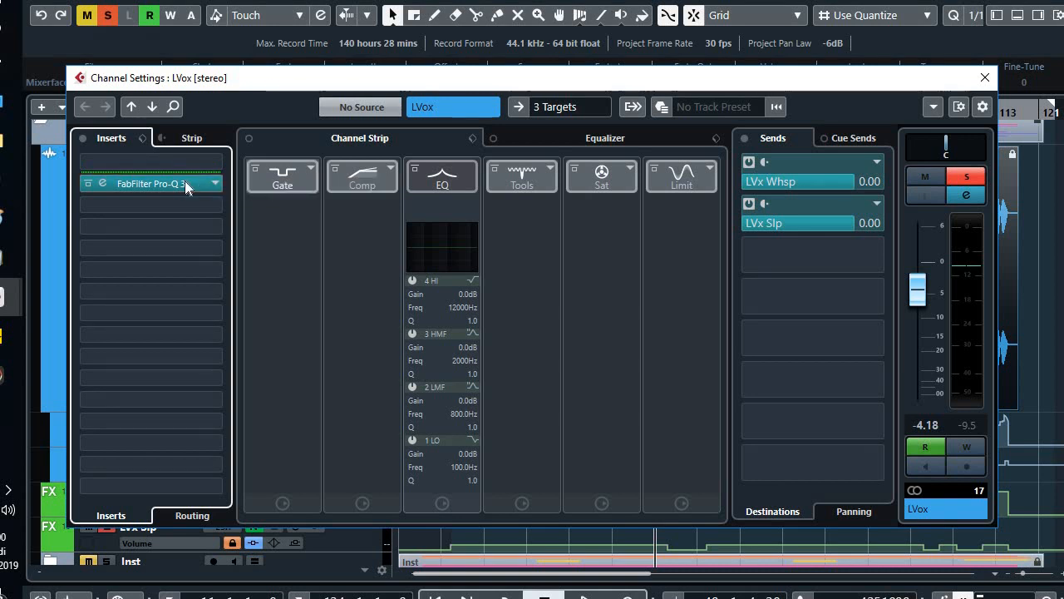
pyautogui.moveTo(184, 180); pyautogui.dragTo(185, 165)
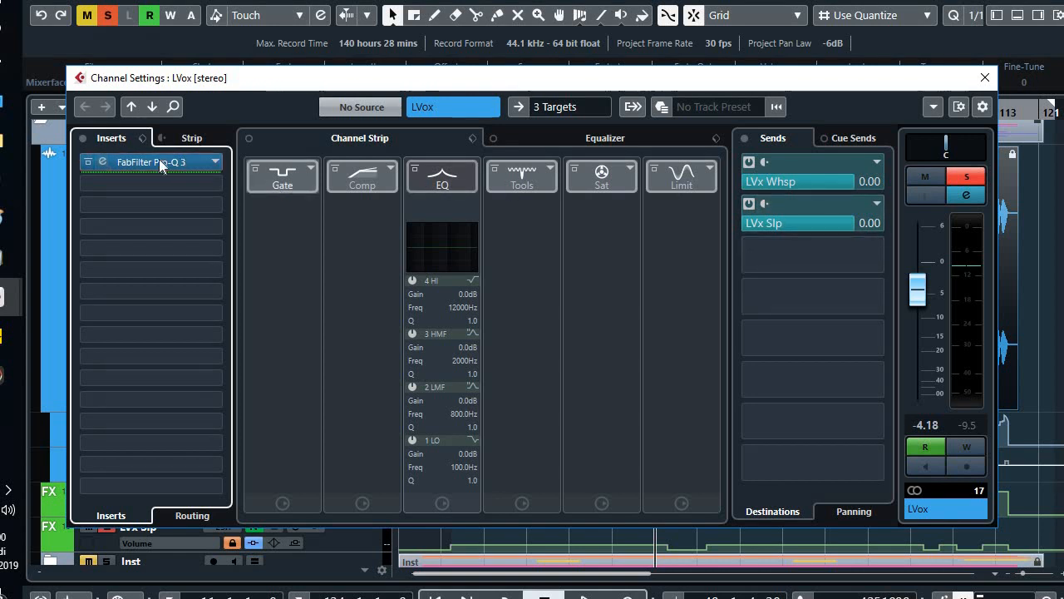
pyautogui.moveTo(157, 166); pyautogui.dragTo(133, 182)
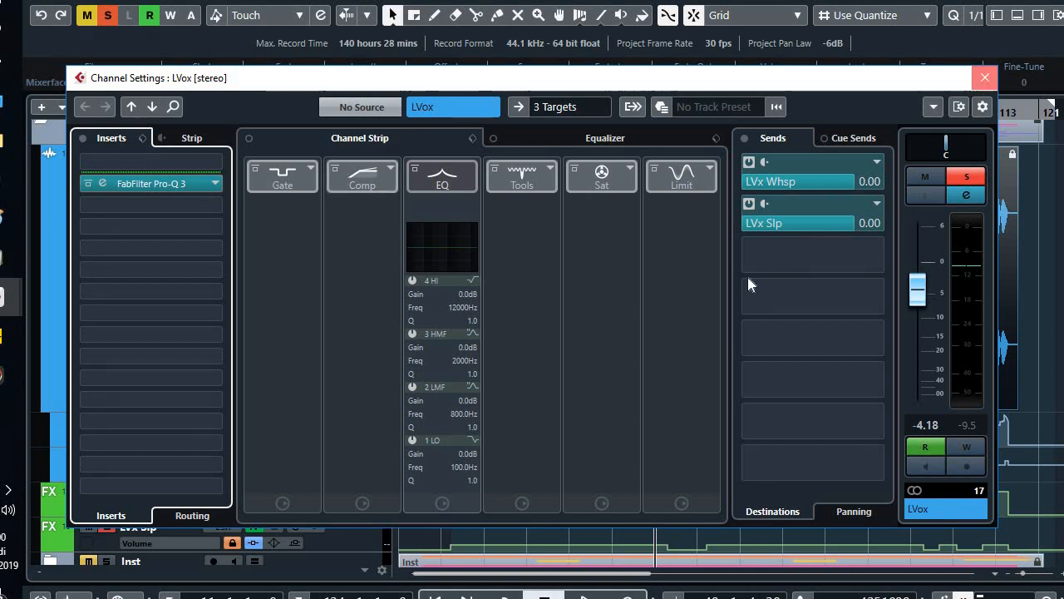
# - Close the LVox channel settings, select the track's Volume automation lane, and enlarge its height to show the automation curve in detail
pyautogui.press('Escape')
pyautogui.scroll(-1, 368, 294)
pyautogui.click(315, 373)
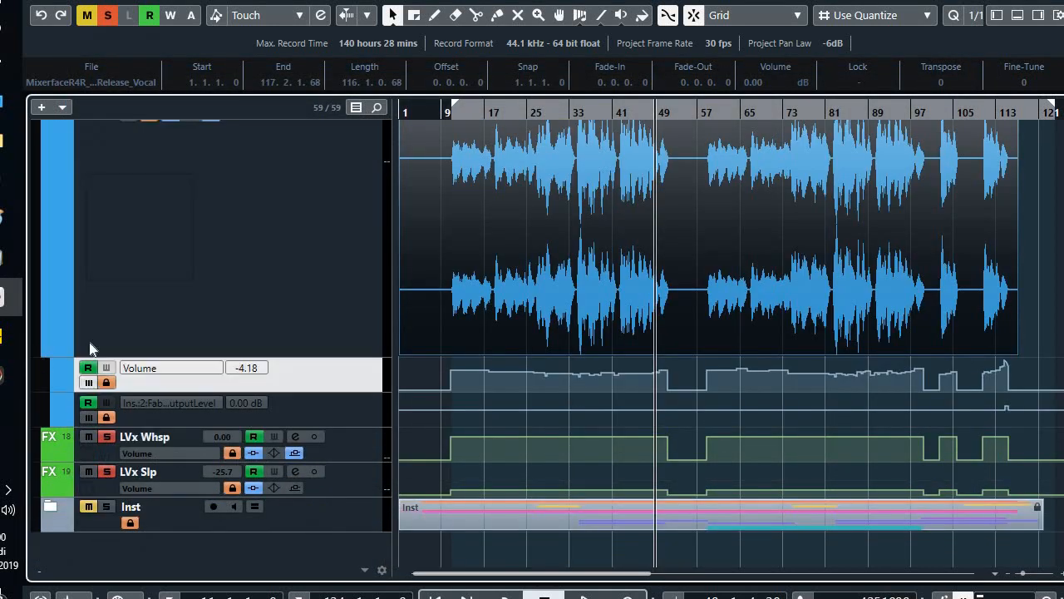
pyautogui.moveTo(368, 389); pyautogui.dragTo(362, 449)
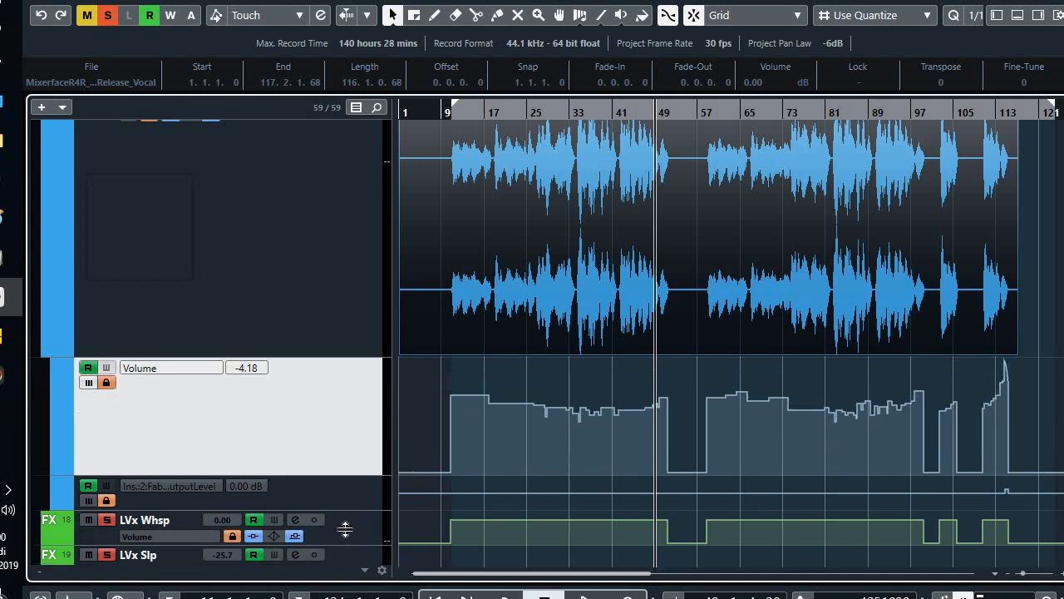
pyautogui.scroll(-4, 363, 439)
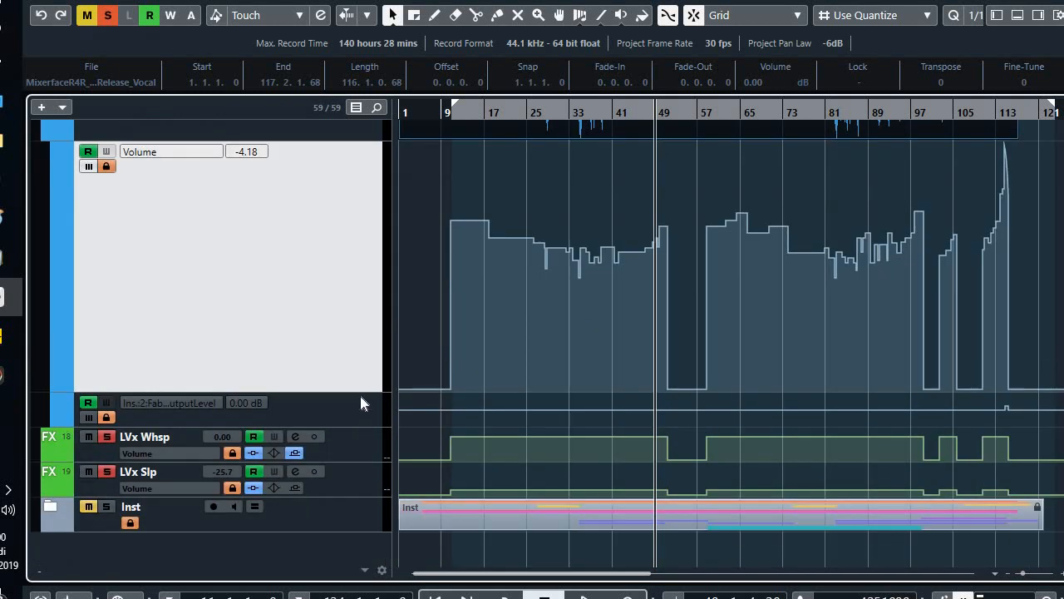
pyautogui.moveTo(359, 388); pyautogui.dragTo(359, 573)
pyautogui.scroll(-3, 315, 391)
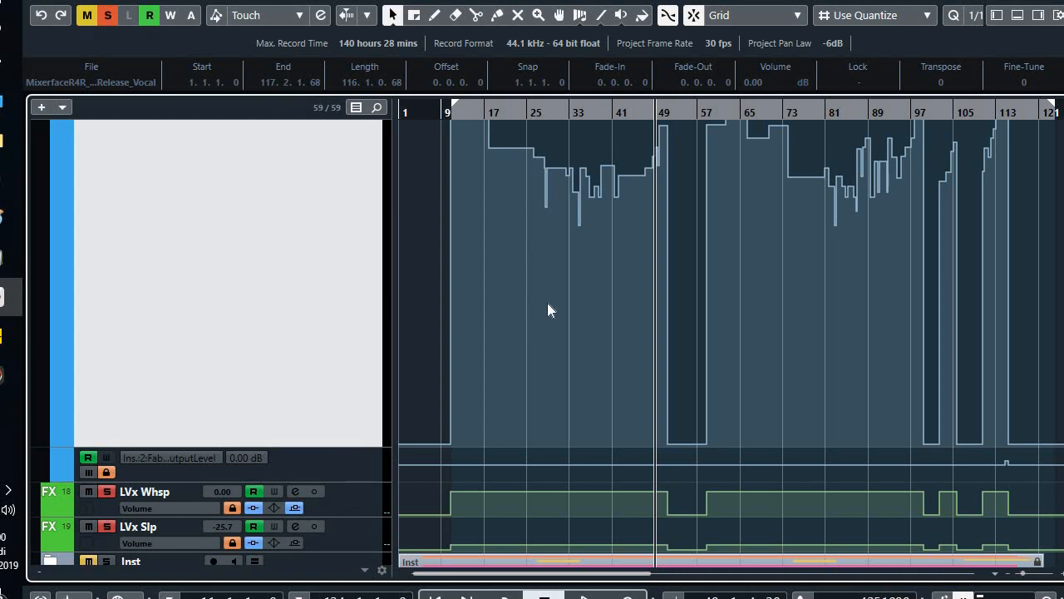
pyautogui.scroll(3, 547, 303)
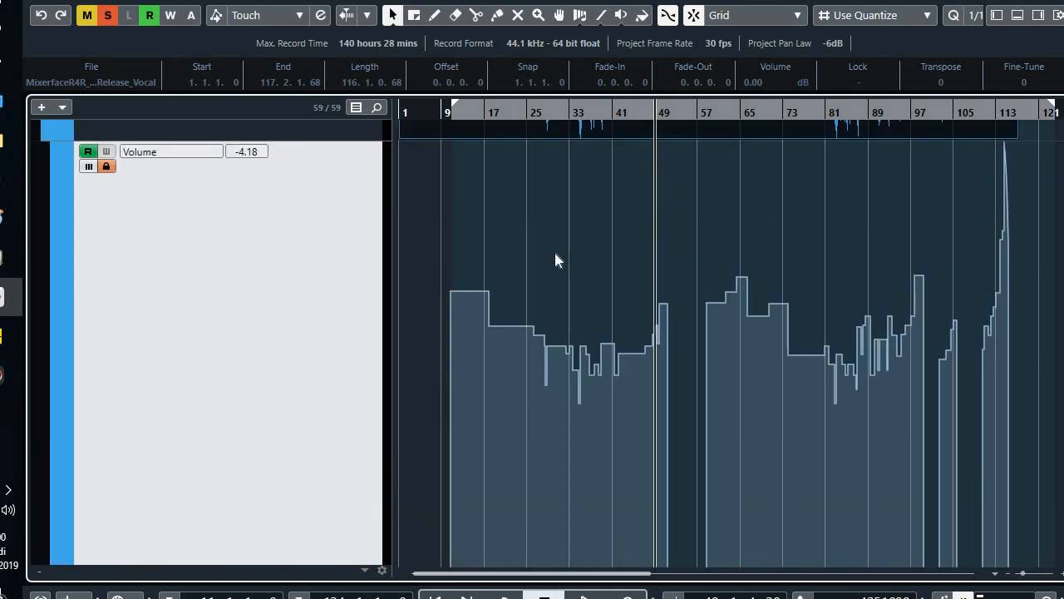
# - Inspect the LVox channel settings with their channel strip, inserts and sends, and close the window
pyautogui.scroll(3, 553, 240)
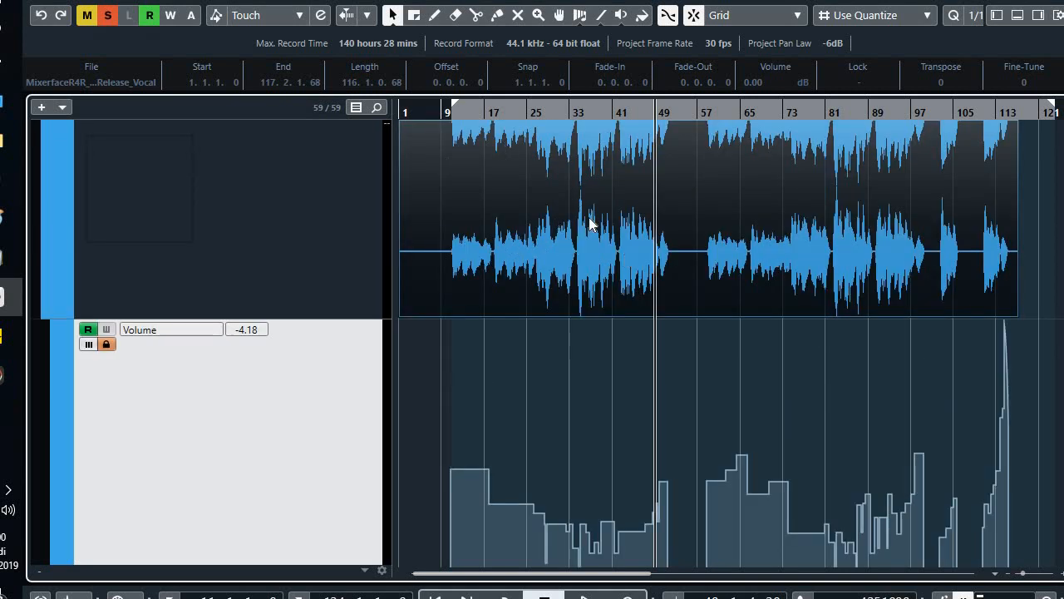
pyautogui.scroll(1, 590, 222)
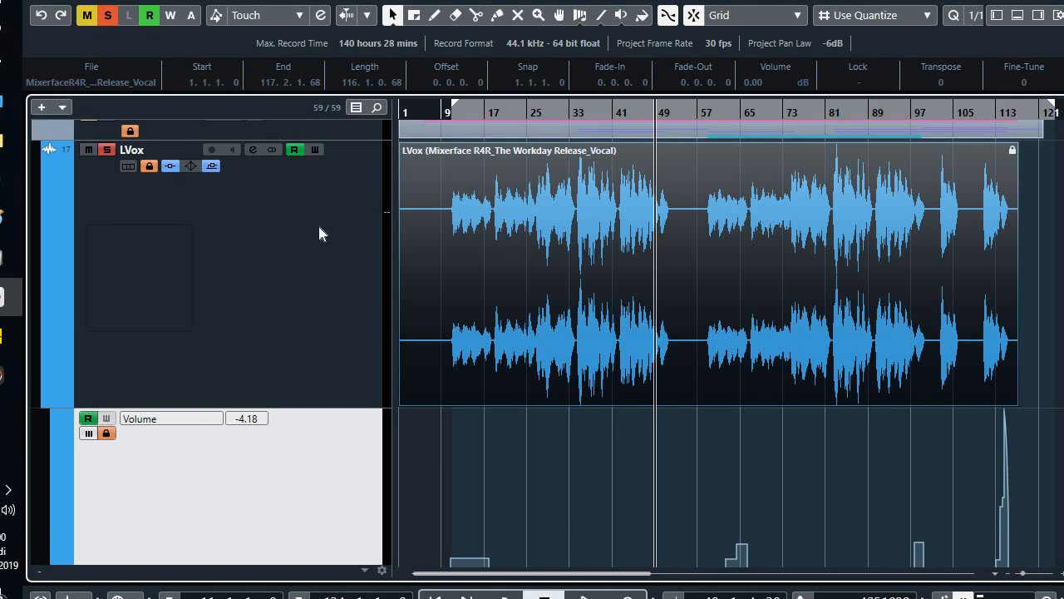
pyautogui.click(254, 151)
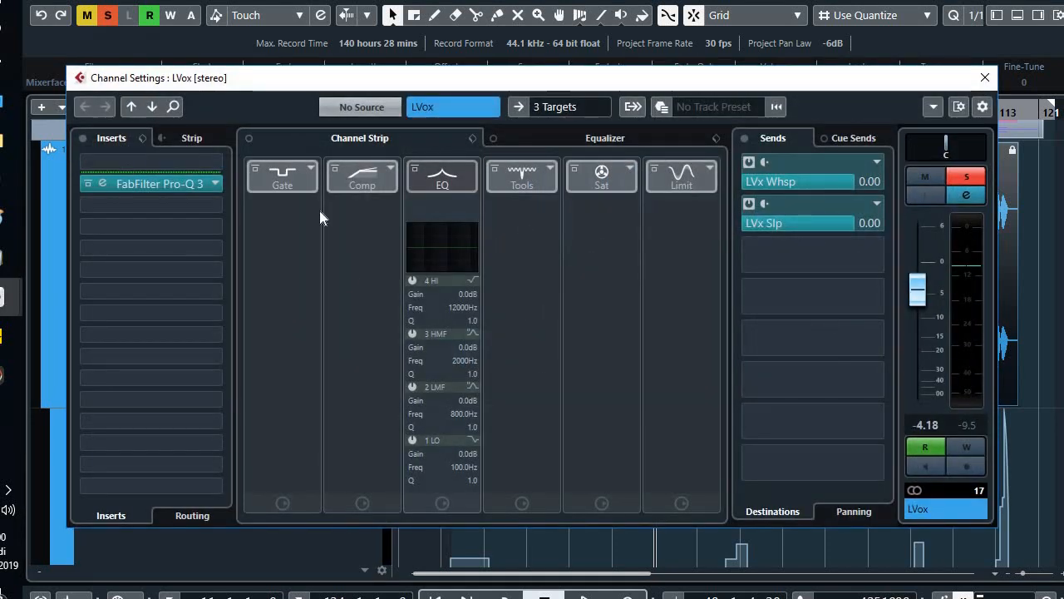
pyautogui.click(285, 139)
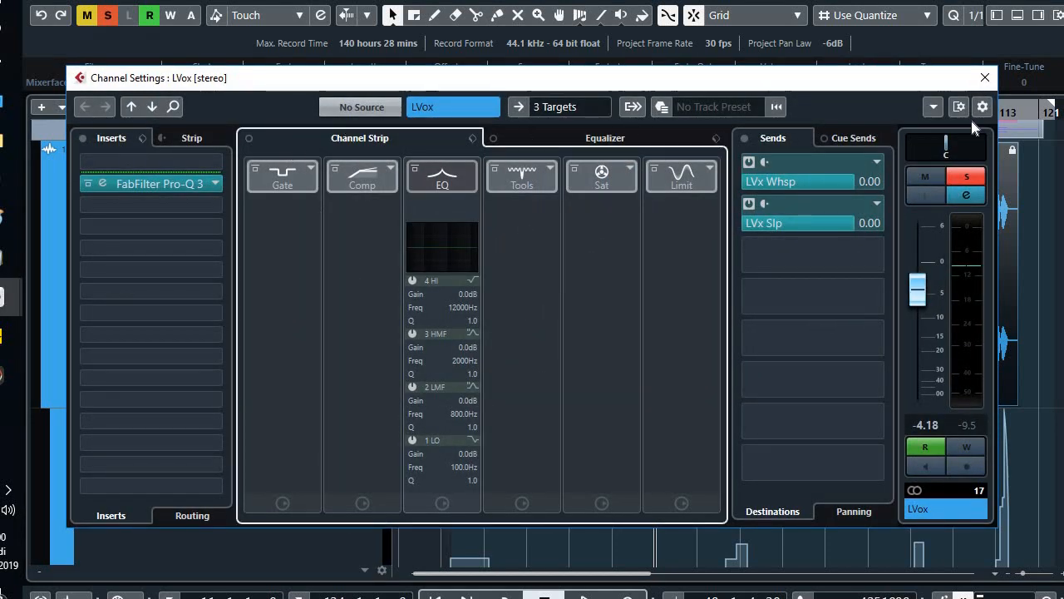
pyautogui.click(986, 78)
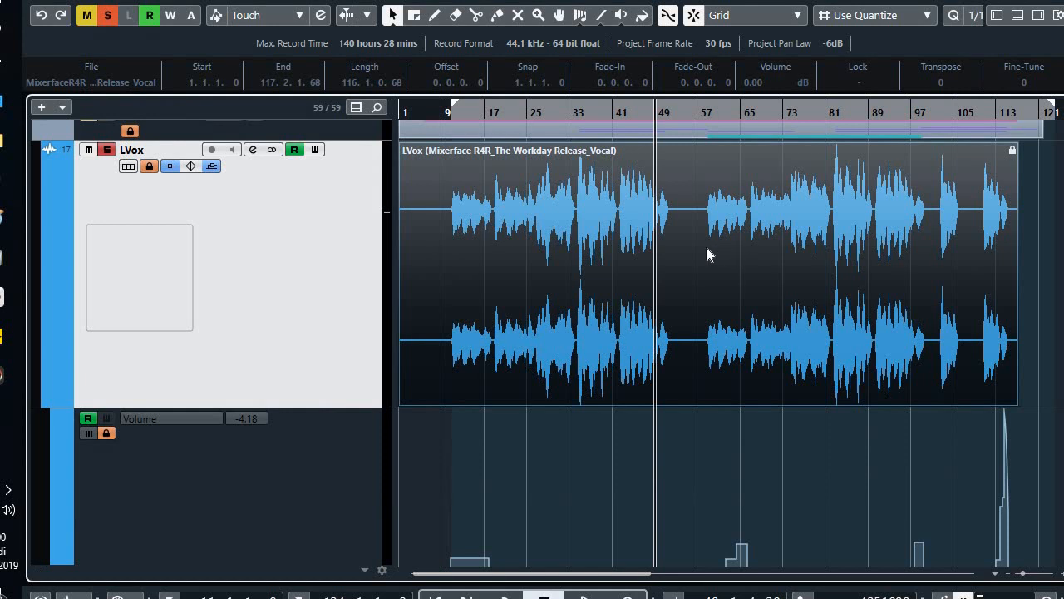
# - Unlock the Volume automation lane of the LVox track so its automation points are editable
pyautogui.scroll(-4, 706, 248)
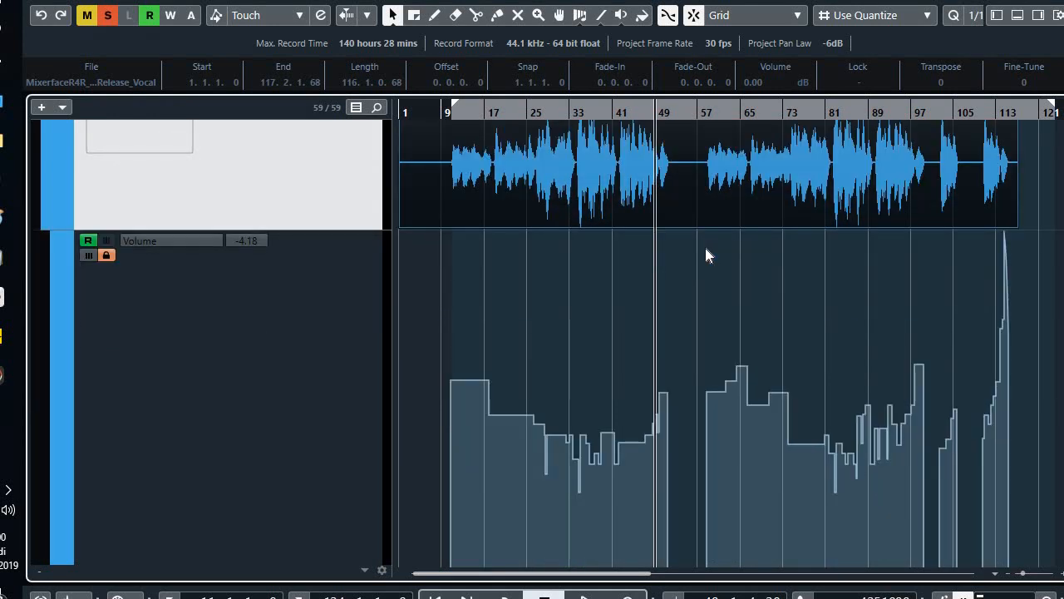
pyautogui.scroll(2, 707, 266)
pyautogui.scroll(-2, 706, 266)
pyautogui.click(106, 255)
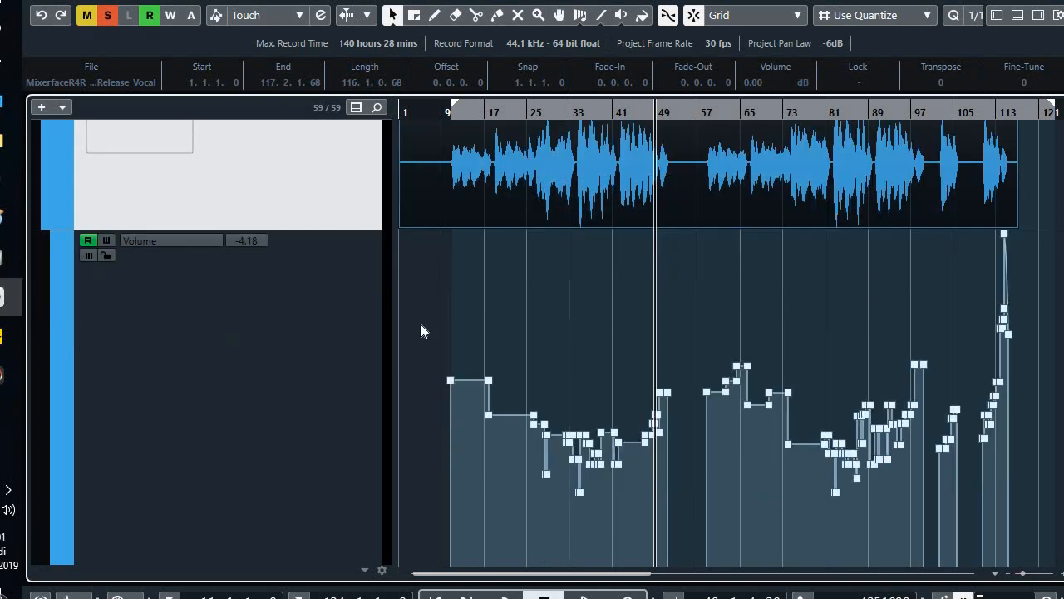
# - Set the playhead at bar 18 and compare the vocal waveform's level changes with the Volume automation curve through the song
pyautogui.click(488, 111)
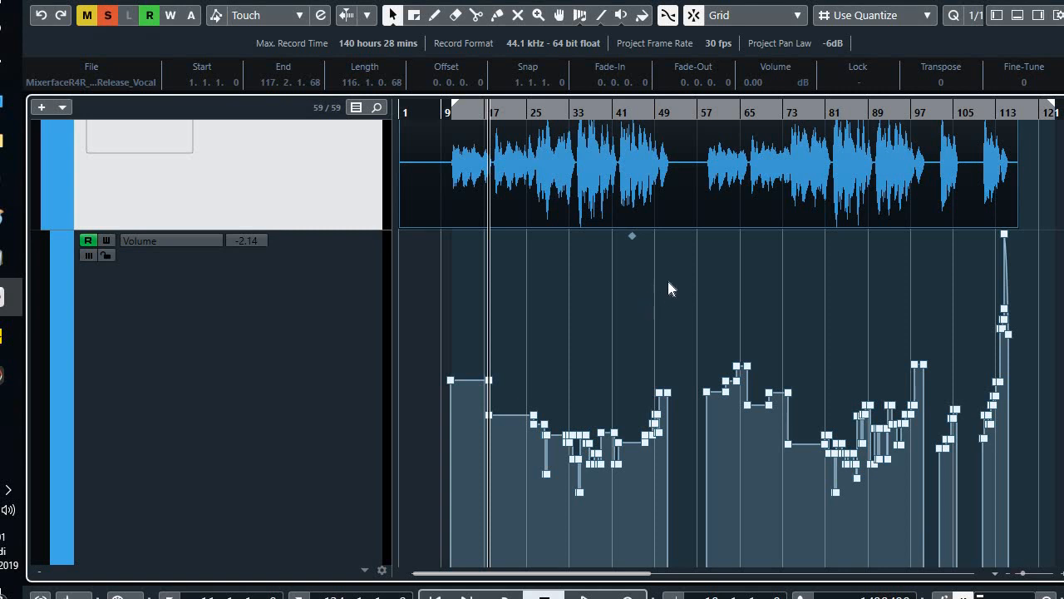
pyautogui.press('h')
pyautogui.press('h')
pyautogui.press('h')
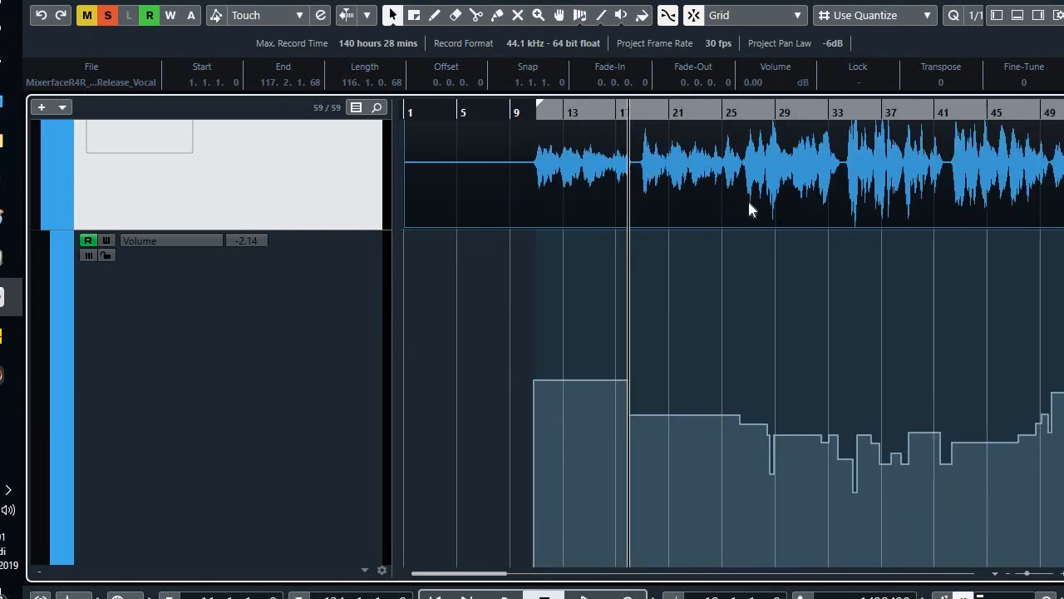
pyautogui.press('z')
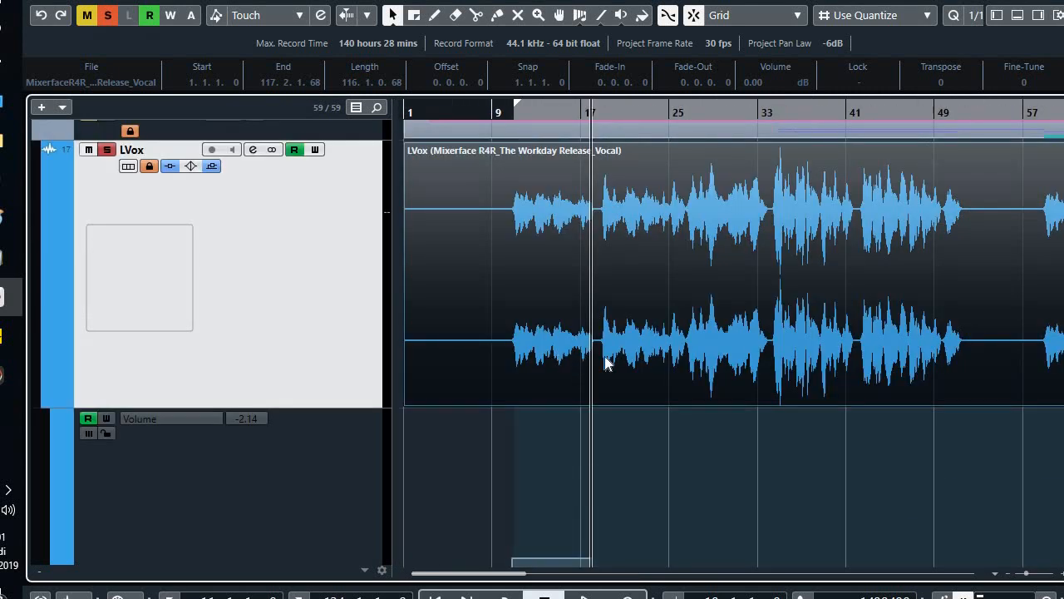
pyautogui.press('h')
pyautogui.scroll(-2, 740, 295)
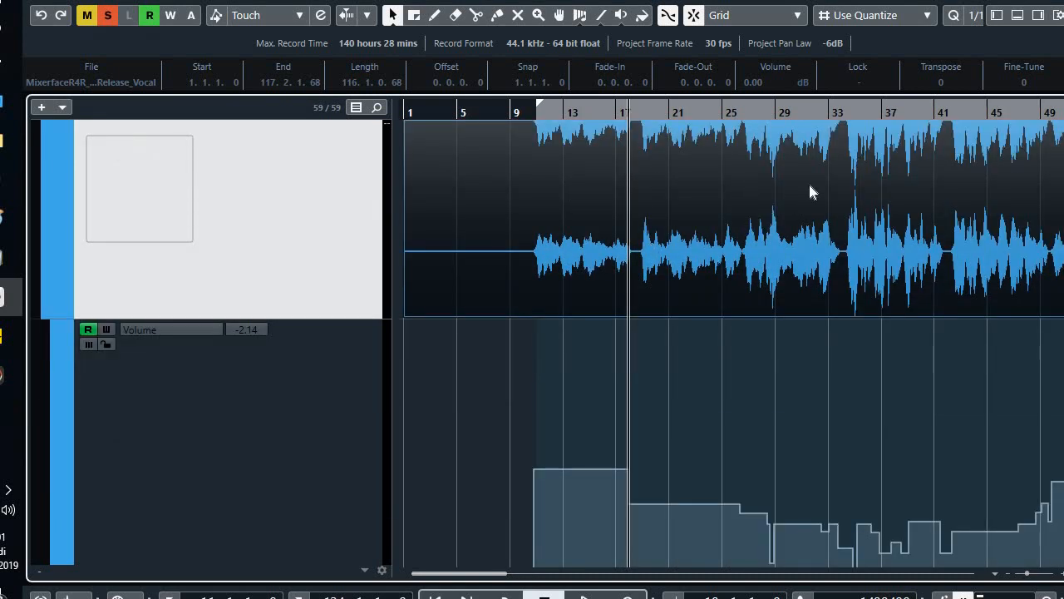
pyautogui.press('g')
pyautogui.press('g')
pyautogui.press('g')
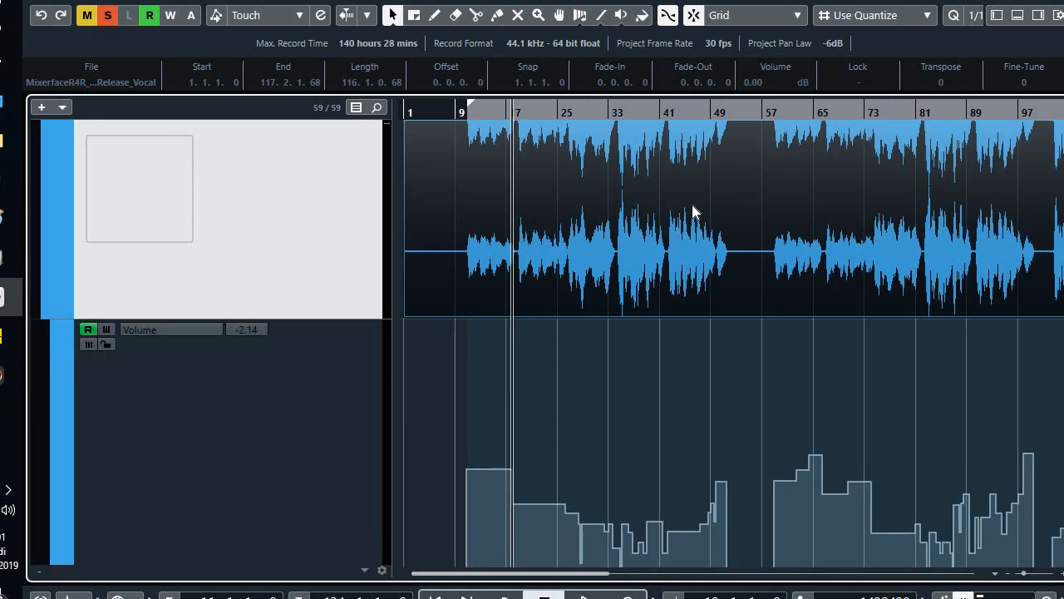
pyautogui.scroll(2, 691, 212)
pyautogui.scroll(-2, 694, 212)
pyautogui.press('h')
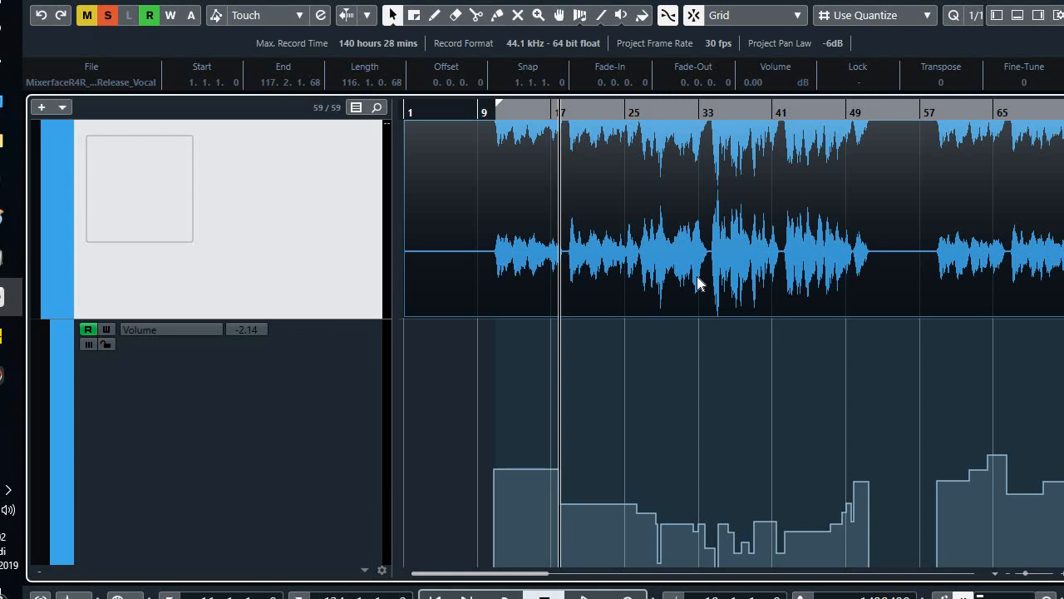
pyautogui.scroll(-2, 668, 400)
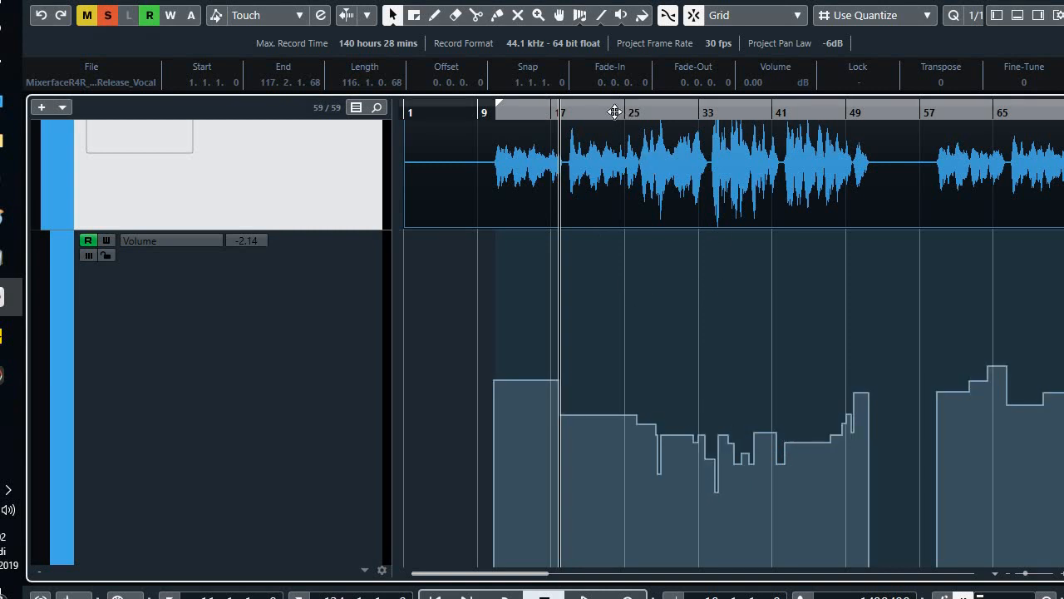
# - Mute the Volume automation and audition the unautomated vocal around bar 35 and from bar 12
pyautogui.click(680, 111)
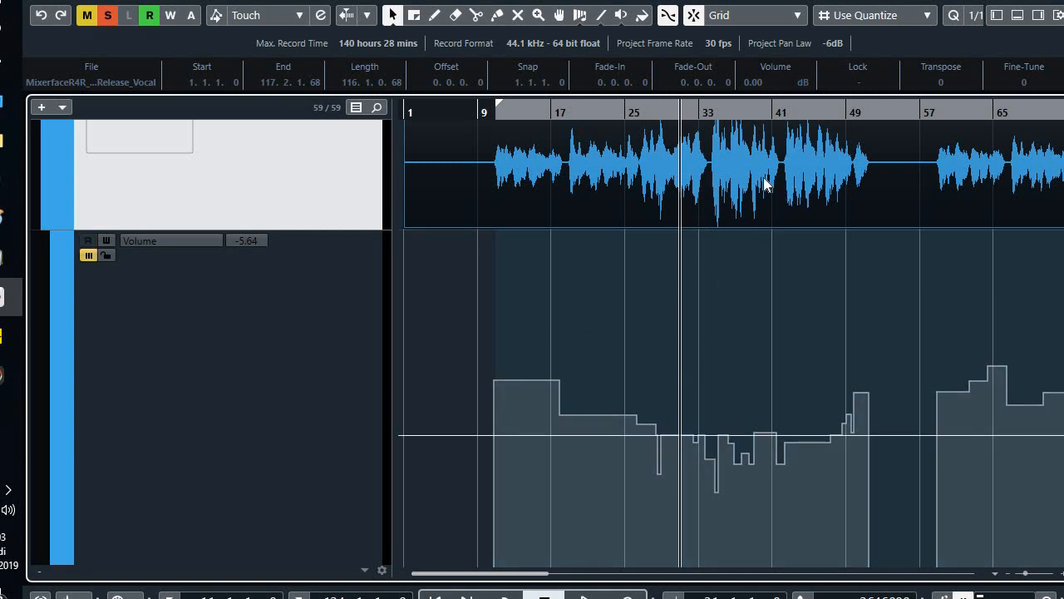
pyautogui.click(715, 112)
pyautogui.press('space')
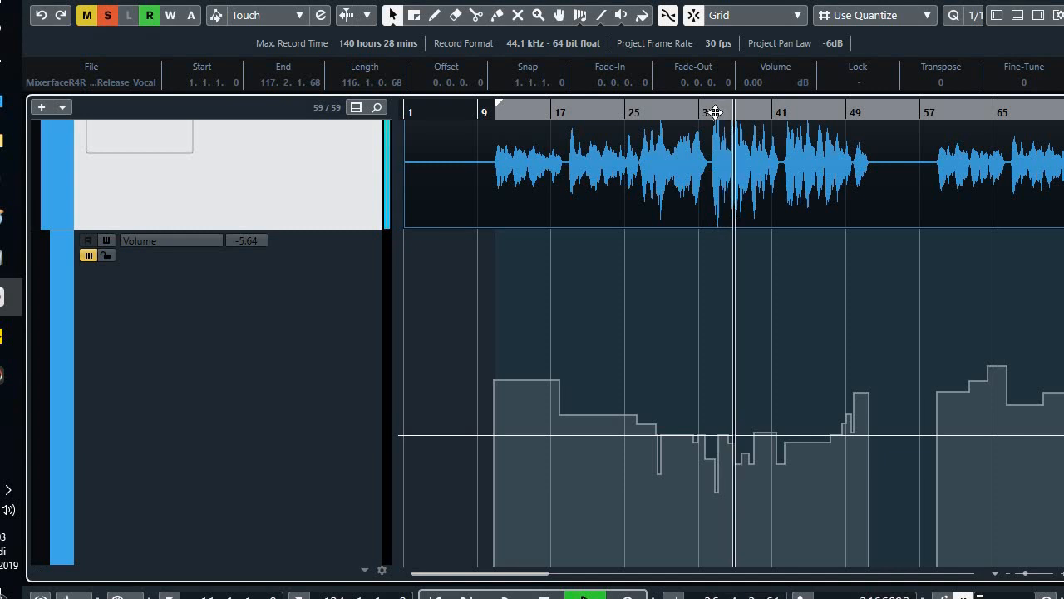
pyautogui.press('space')
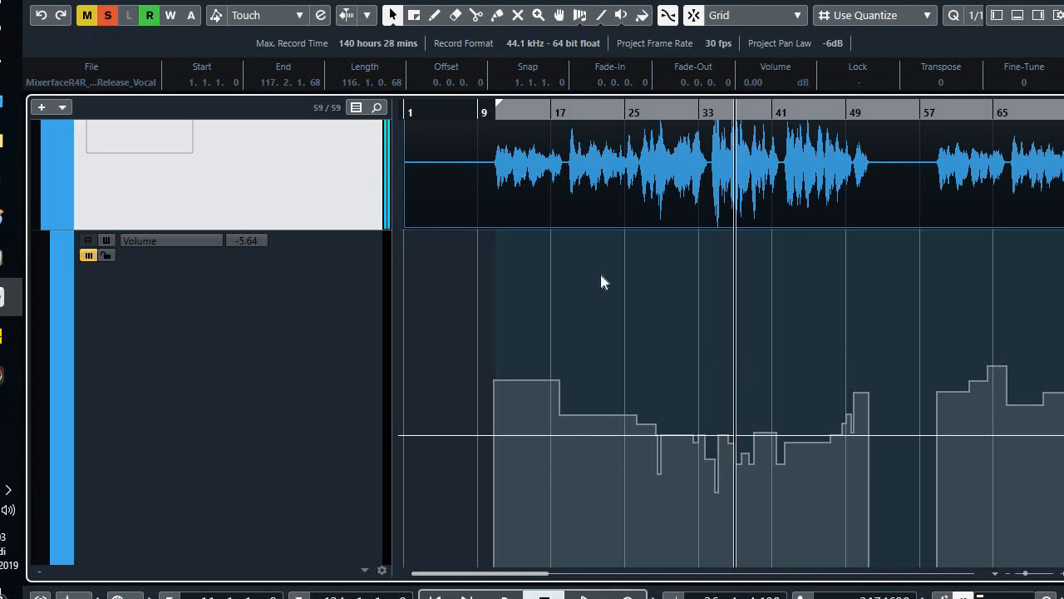
pyautogui.click(506, 111)
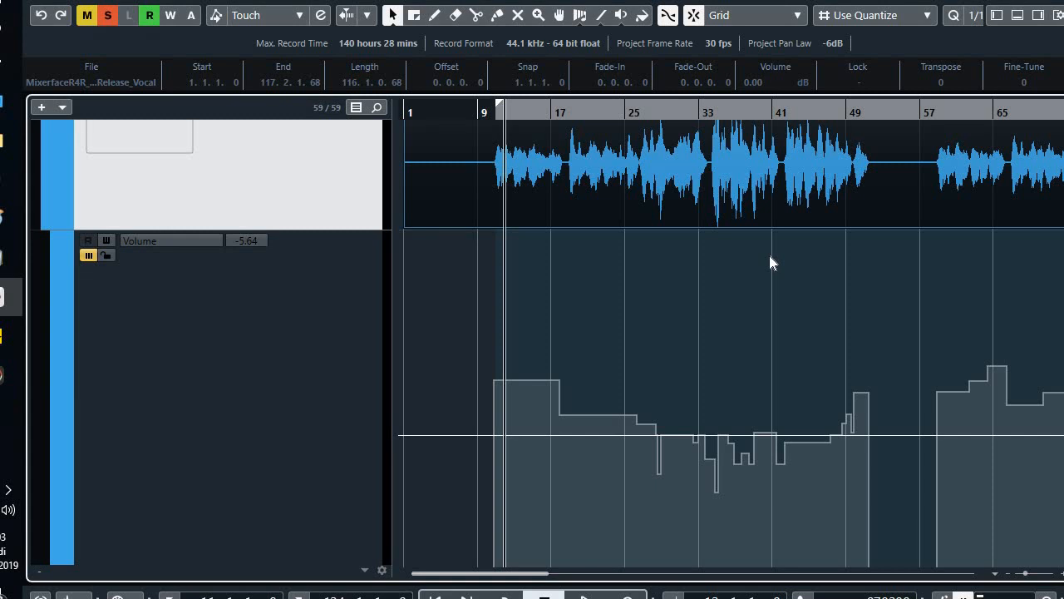
pyautogui.press('space')
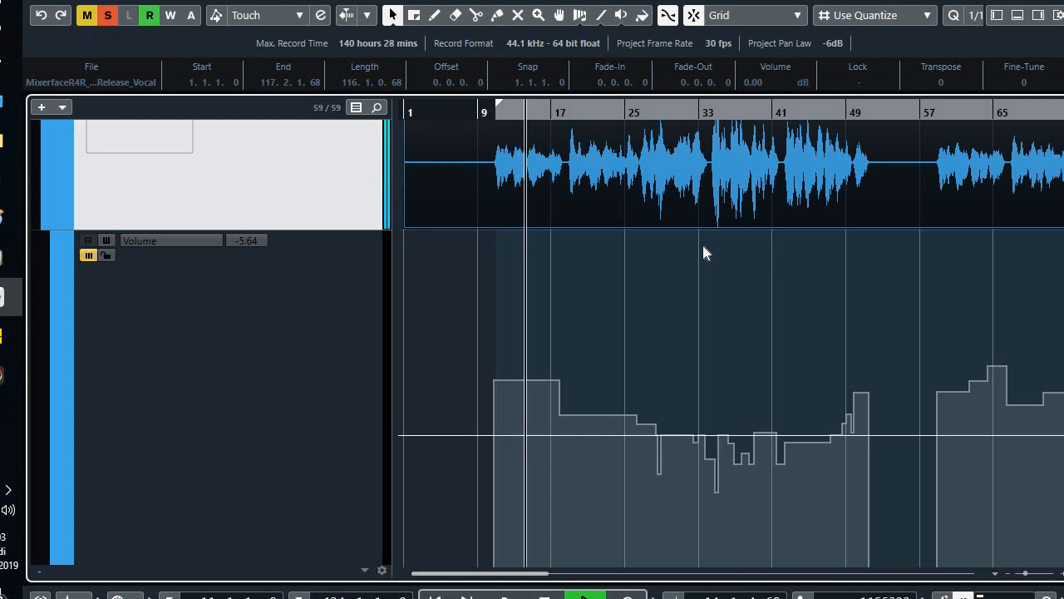
# - Re-enable the Volume automation, replay part of the first vocal phrase with it, and stop playback
pyautogui.click(88, 255)
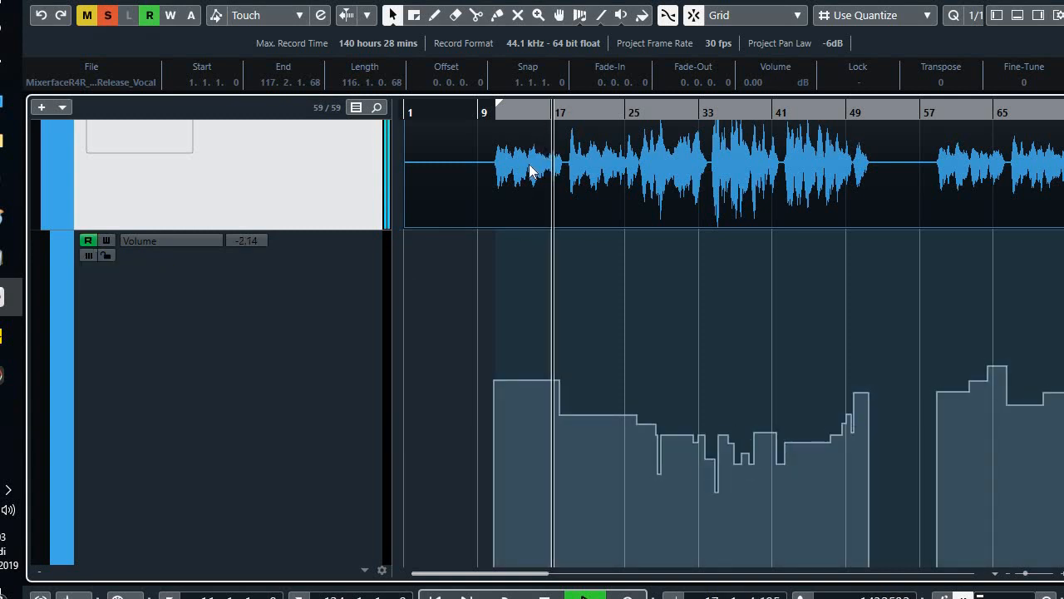
pyautogui.click(513, 115)
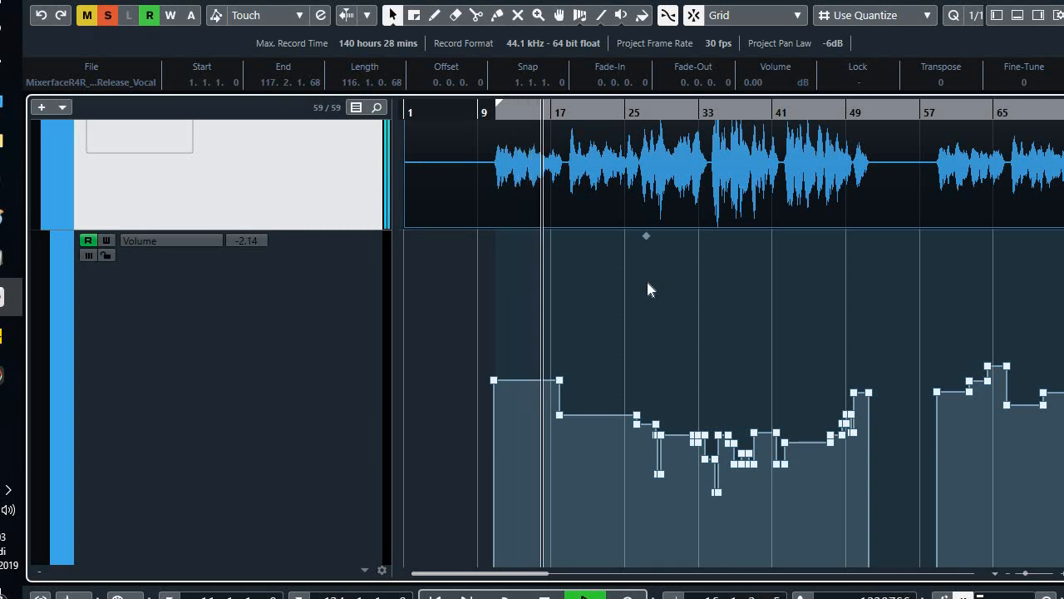
pyautogui.press('space')
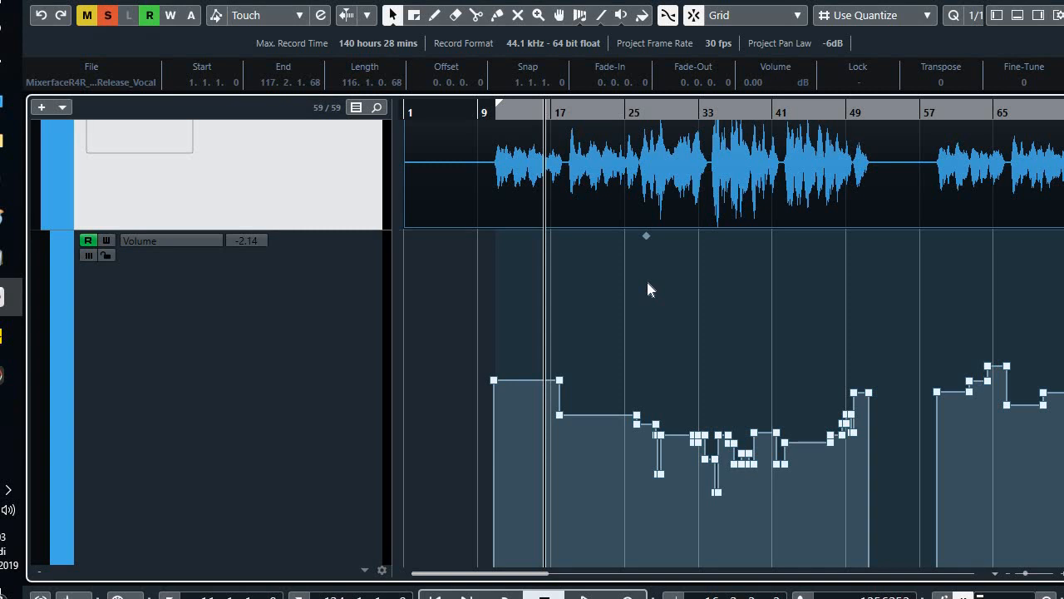
# - Compare the automated volume at bar 31 with bar 14, and examine the first phrase's volume level up to bar 18
pyautogui.click(680, 119)
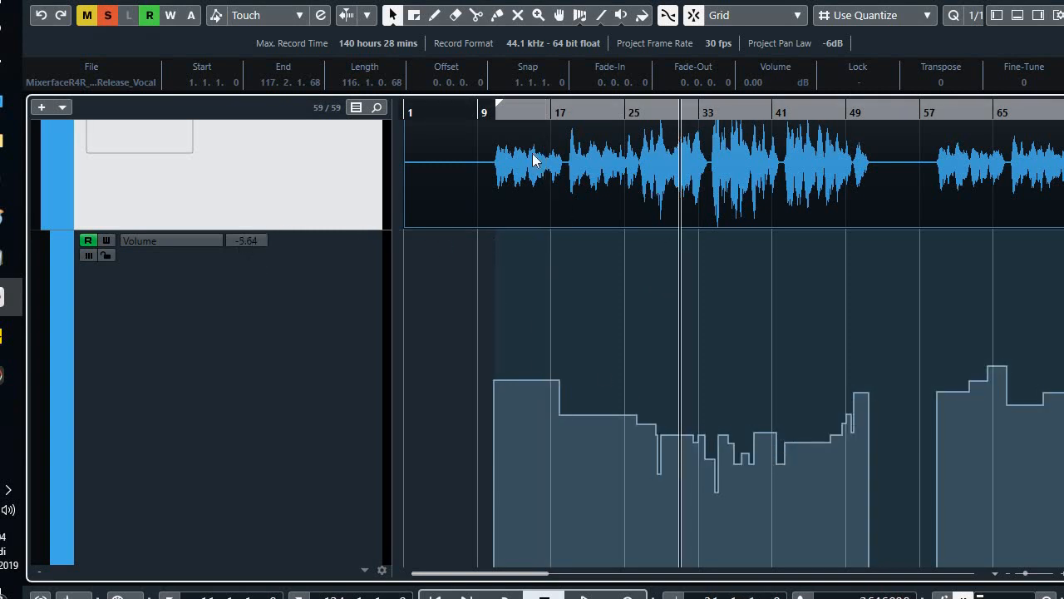
pyautogui.click(523, 112)
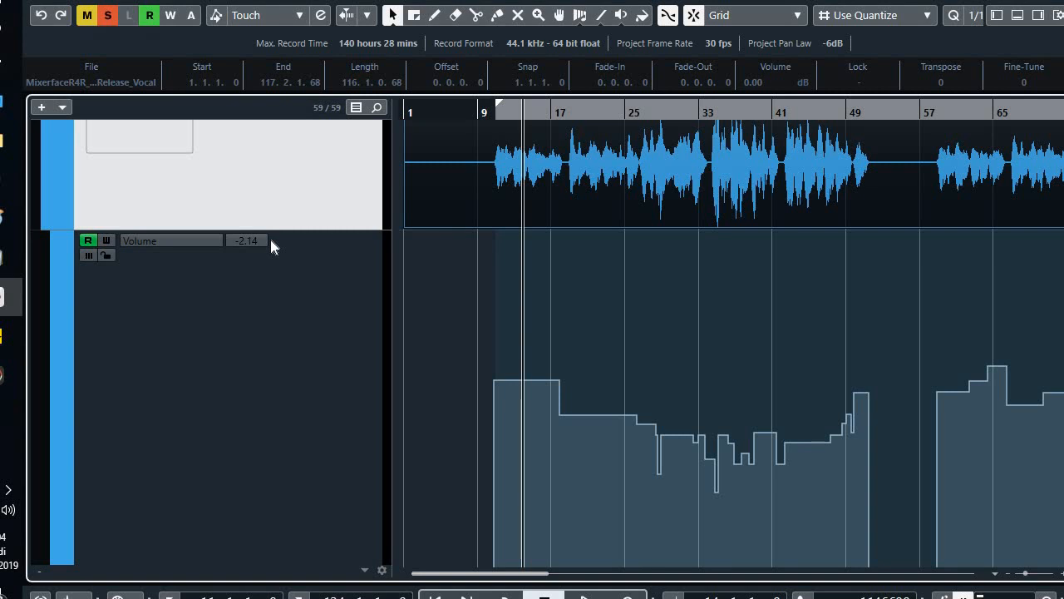
pyautogui.moveTo(534, 278)
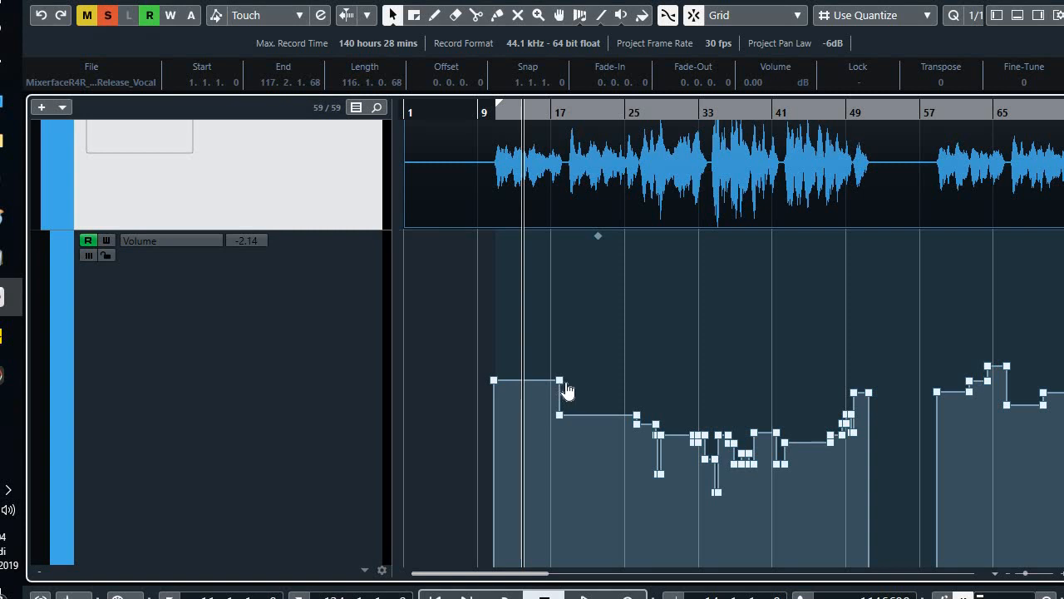
pyautogui.press('h')
pyautogui.press('h')
pyautogui.press('h')
pyautogui.click(736, 166)
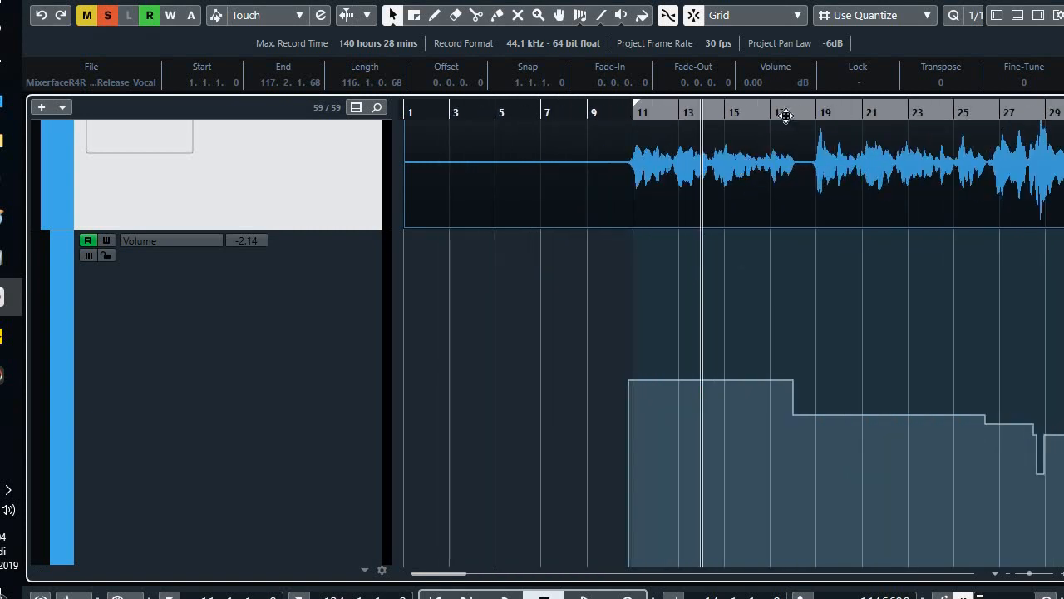
pyautogui.click(798, 112)
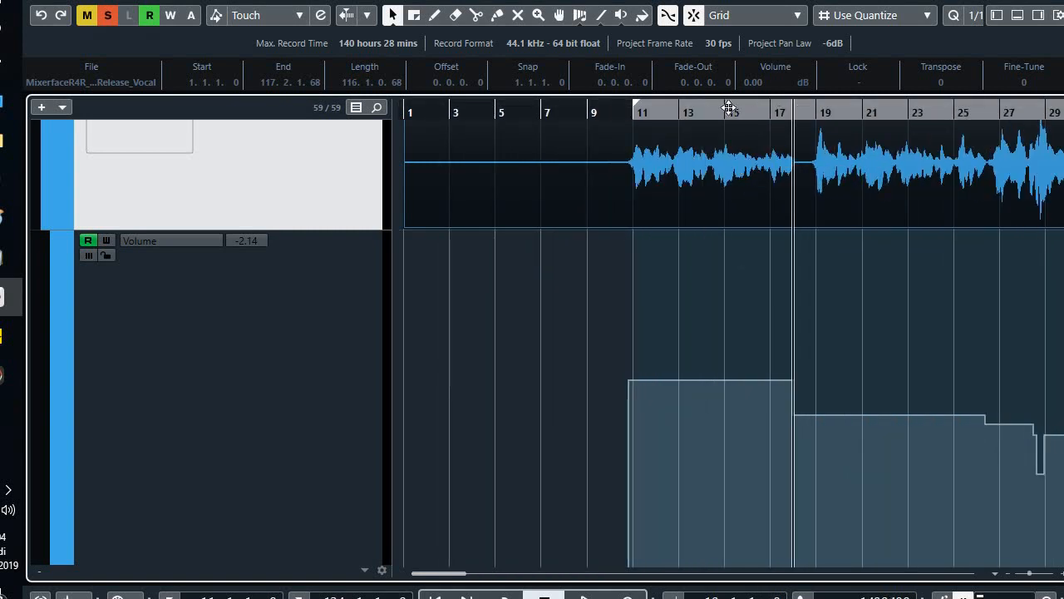
pyautogui.press('h')
pyautogui.press('h')
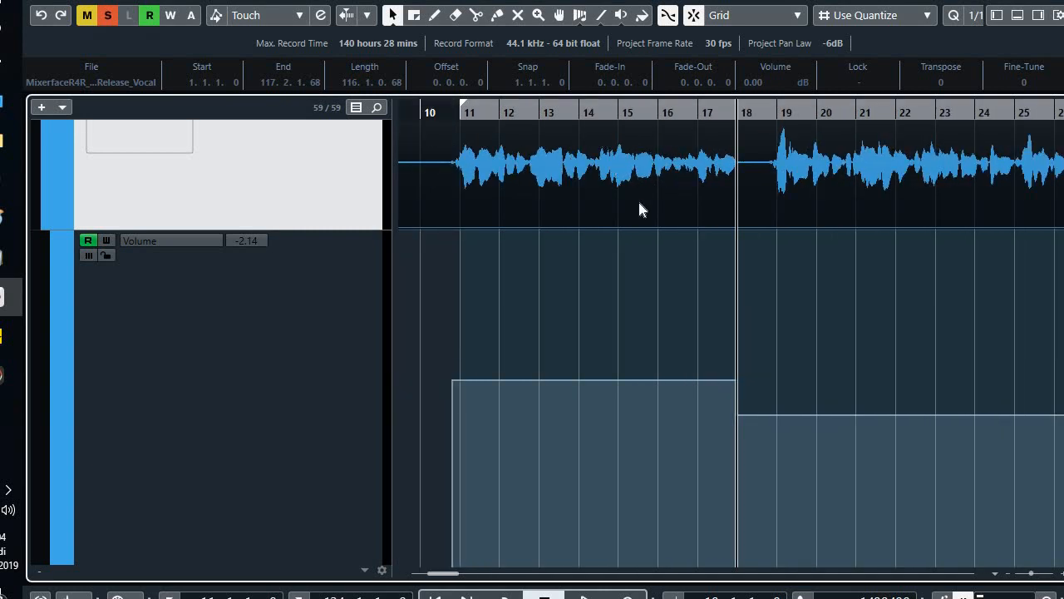
# - Select the audio event and the two automation points spanning the first phrase up to bar 18, and set the playhead at bar 15
pyautogui.hotkey('ctrl', 'a')
pyautogui.press('g')
pyautogui.moveTo(486, 355); pyautogui.dragTo(791, 389)
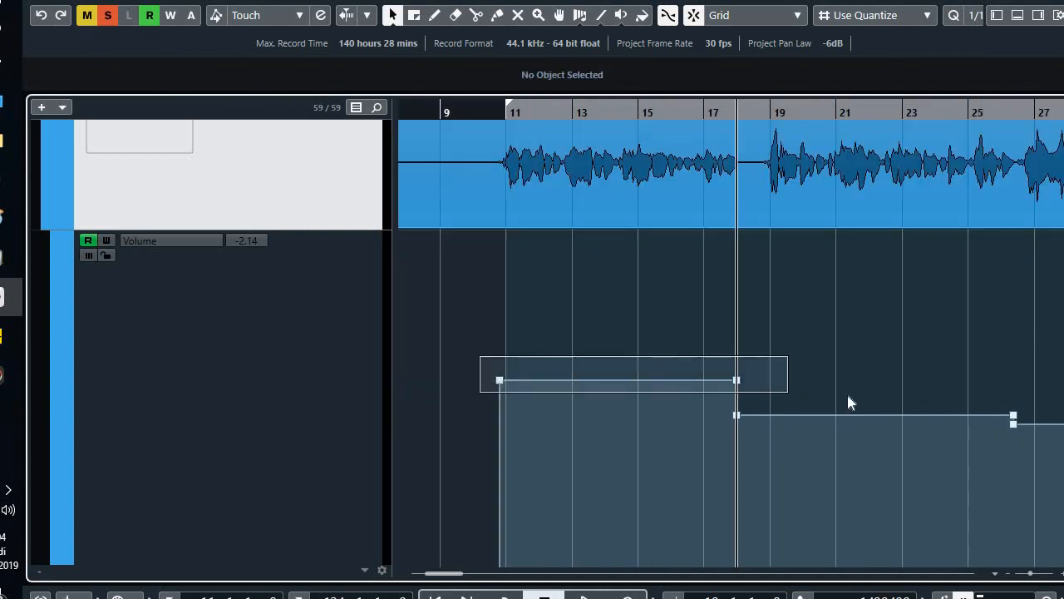
pyautogui.click(641, 109)
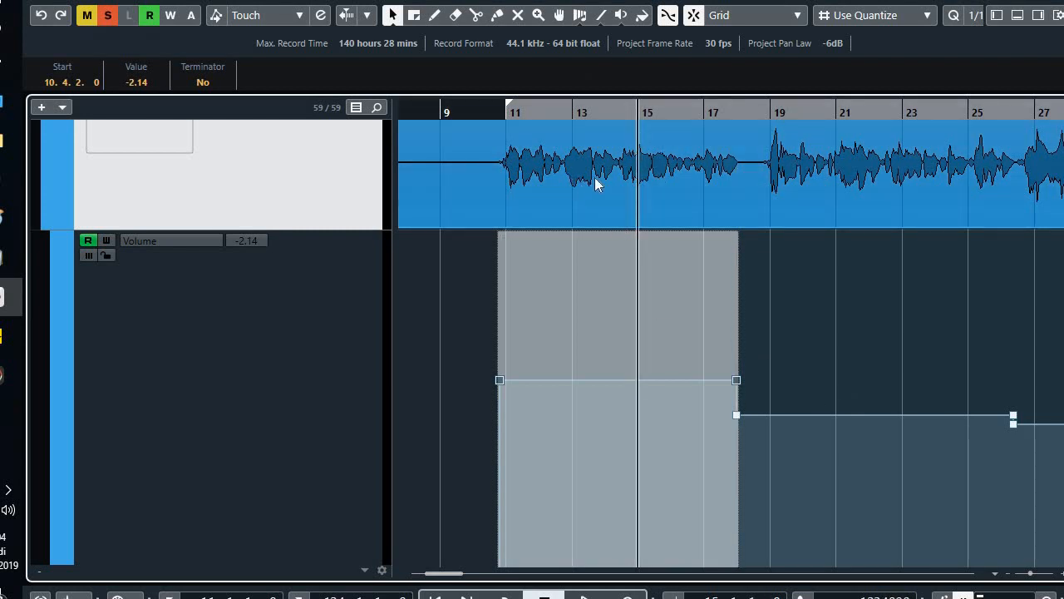
# - Review the volume levels of the following phrases, and examine the short automation dip just before bar 29 with the playhead at that bar
pyautogui.press('g')
pyautogui.press('g')
pyautogui.press('g')
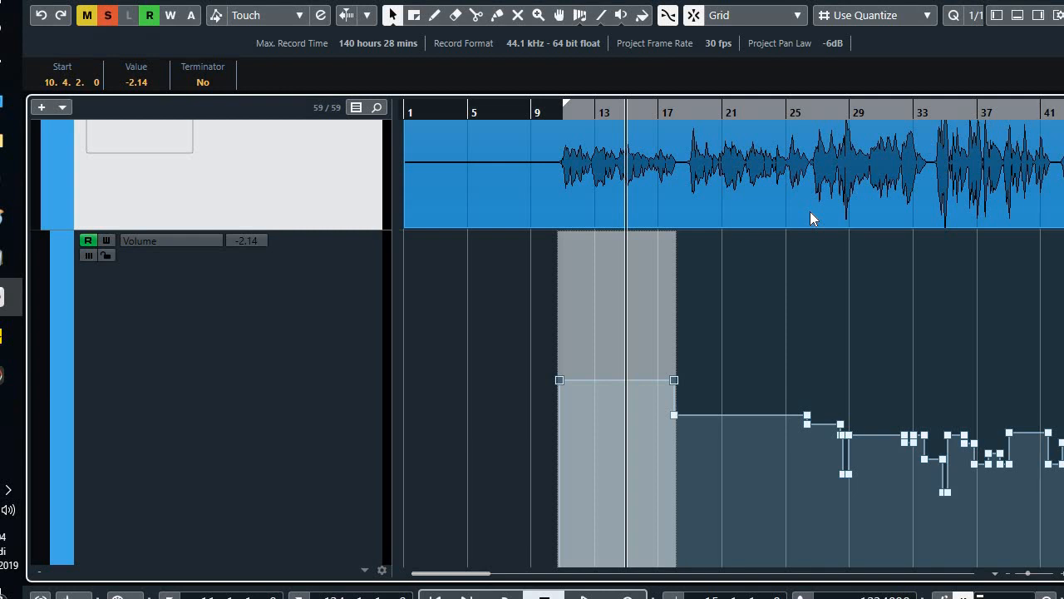
pyautogui.press('g')
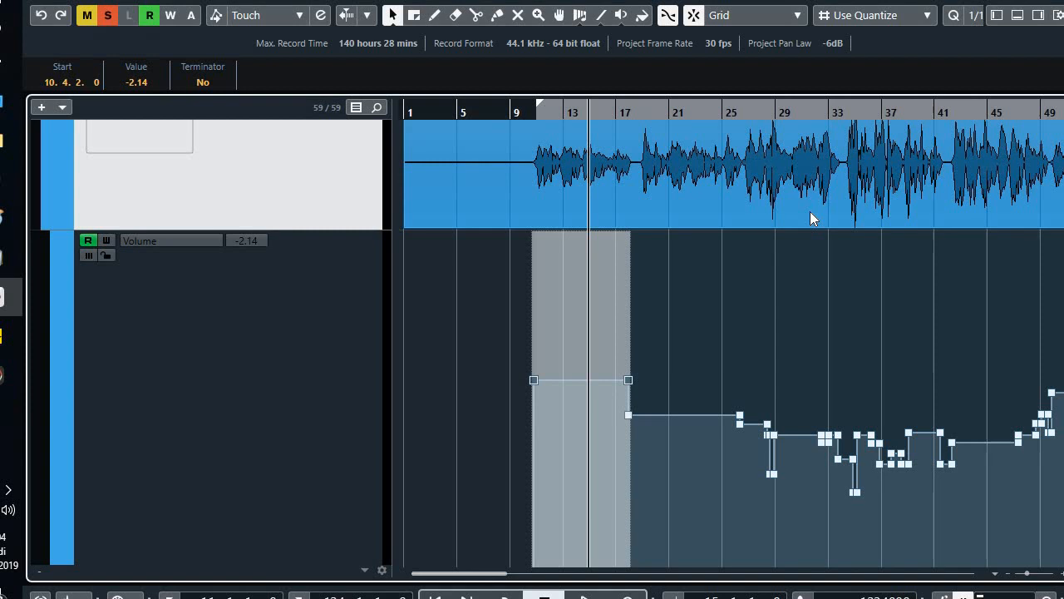
pyautogui.press('g')
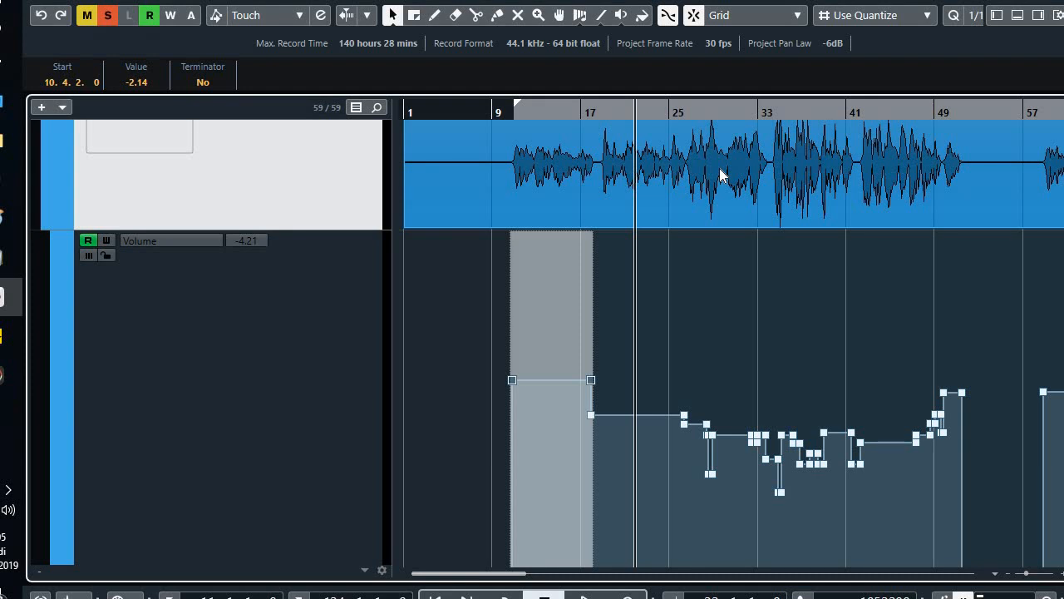
pyautogui.click(712, 114)
pyautogui.press('h')
pyautogui.press('h')
pyautogui.press('h')
pyautogui.press('h')
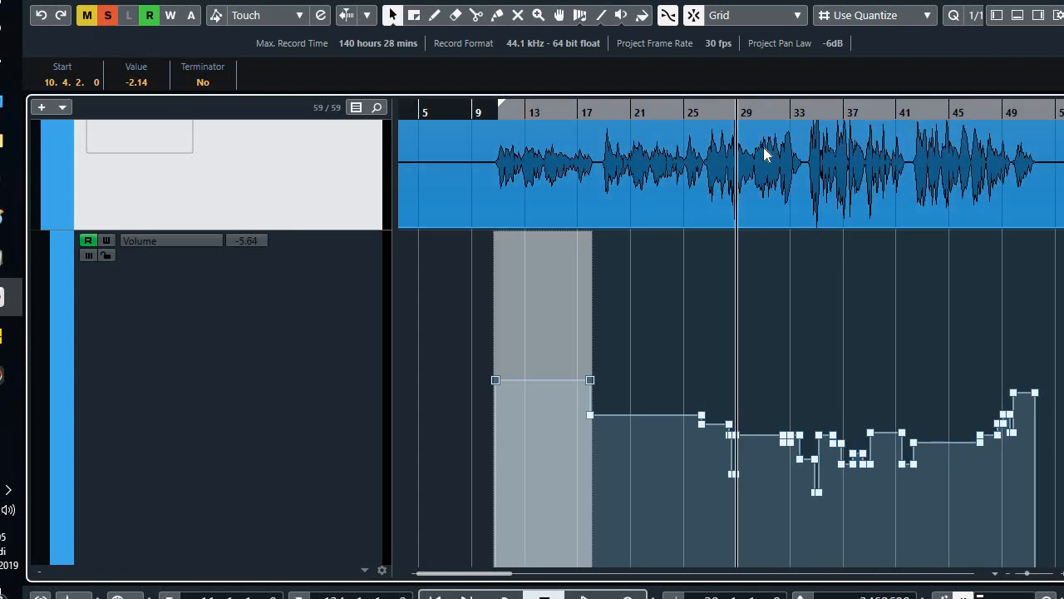
pyautogui.press('h')
pyautogui.press('h')
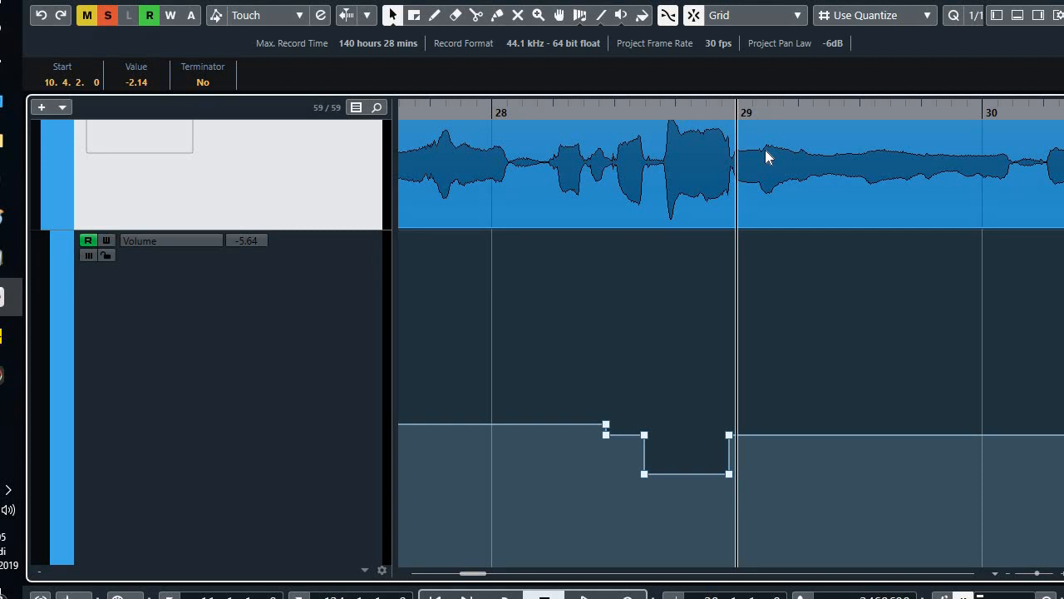
# - Examine the LVox waveform around bar 29 alongside the automation dip just before it
pyautogui.press('g')
pyautogui.press('g')
pyautogui.press('g')
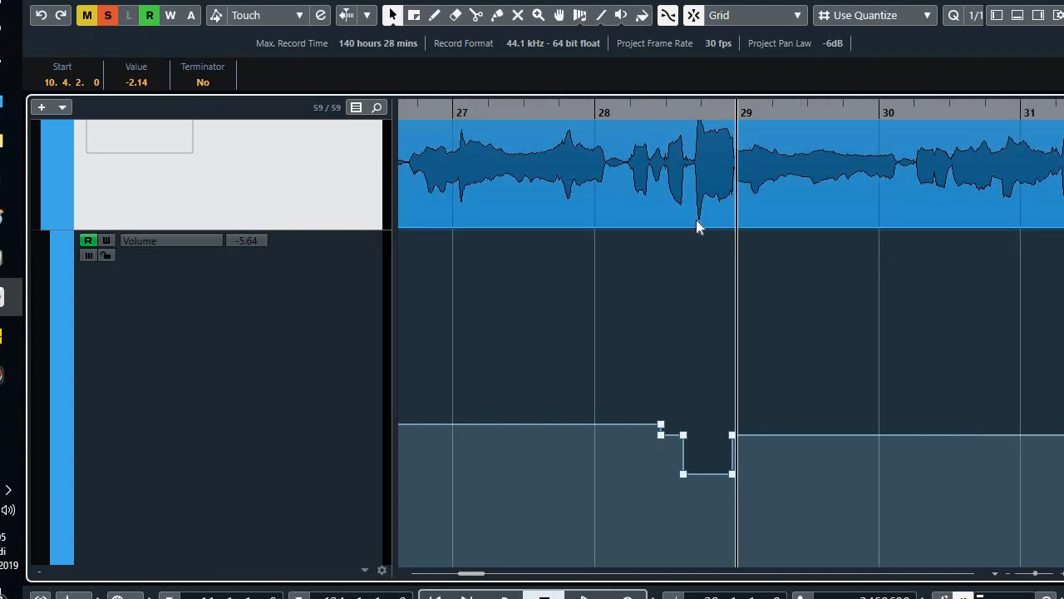
pyautogui.press('g')
pyautogui.press('g')
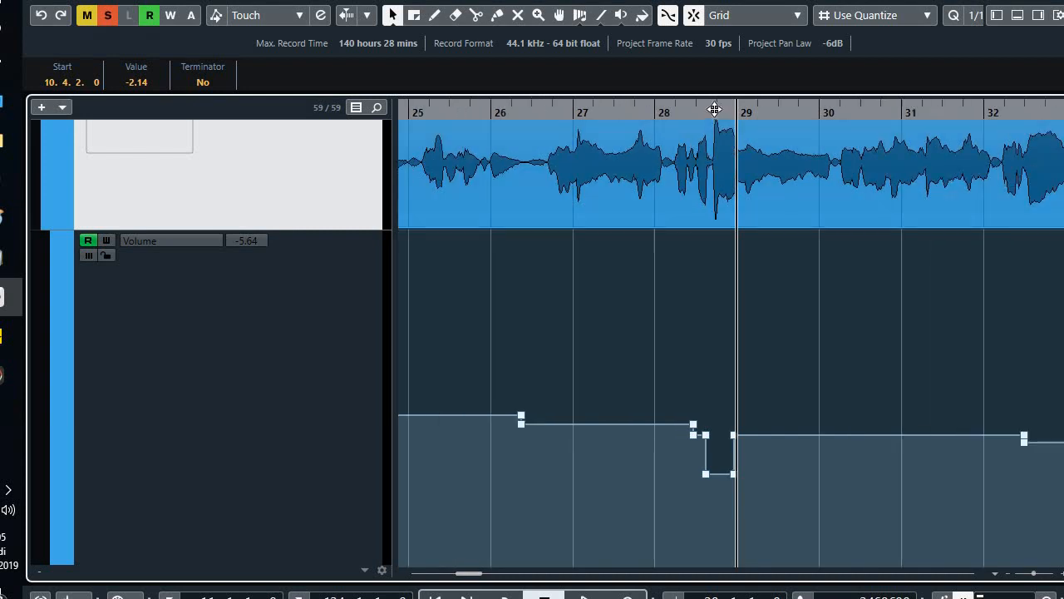
pyautogui.hotkey('ctrl', 'Down')
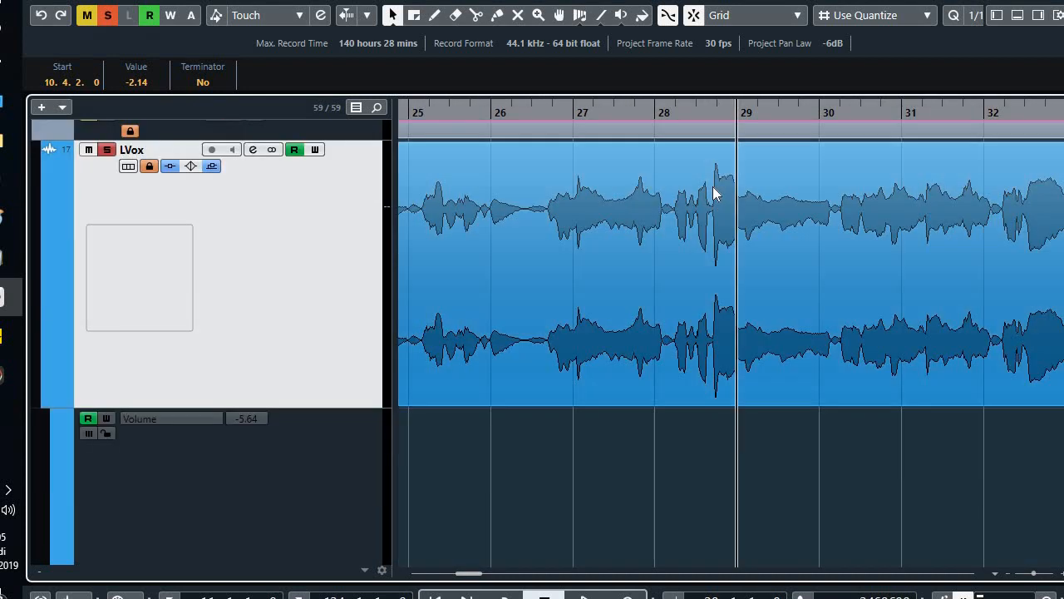
pyautogui.hotkey('ctrl', 'Down')
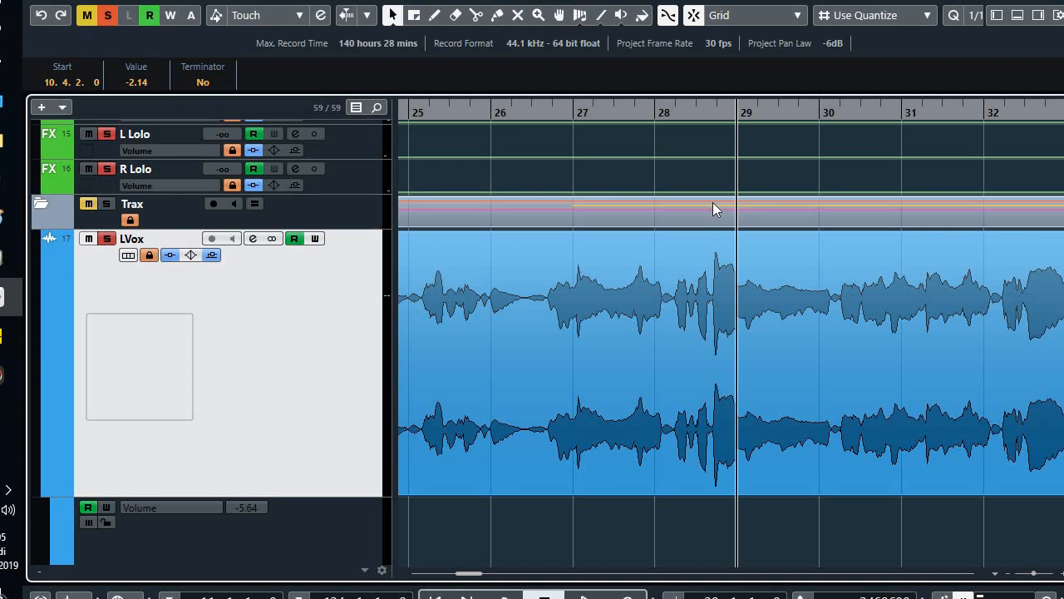
pyautogui.hotkey('ctrl', 'Down')
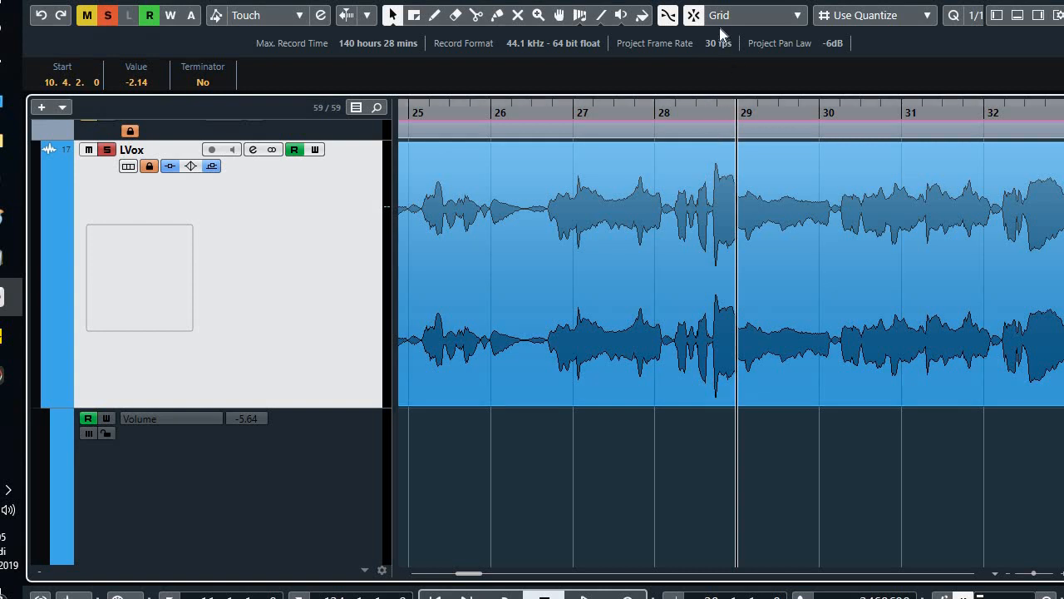
# - Turn off snapping and set the playhead on the loud vocal peak in the second half of bar 28
pyautogui.click(668, 15)
pyautogui.click(693, 15)
pyautogui.moveTo(711, 119); pyautogui.dragTo(713, 399)
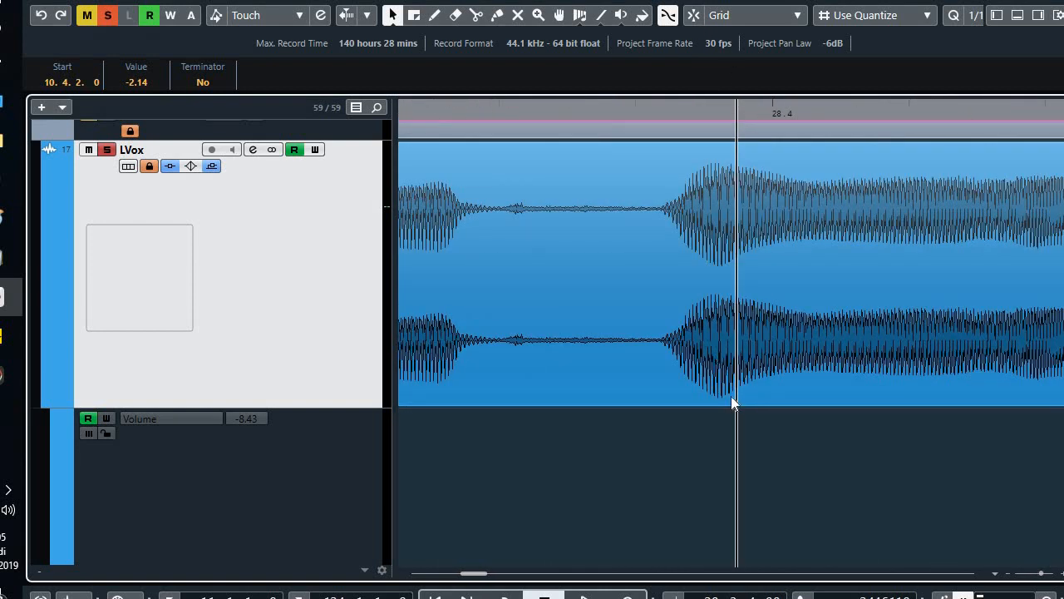
# - Compare the automated volume just before and inside the dip in bar 28 by moving the playhead between both spots
pyautogui.scroll(-6, 731, 403)
pyautogui.press('g')
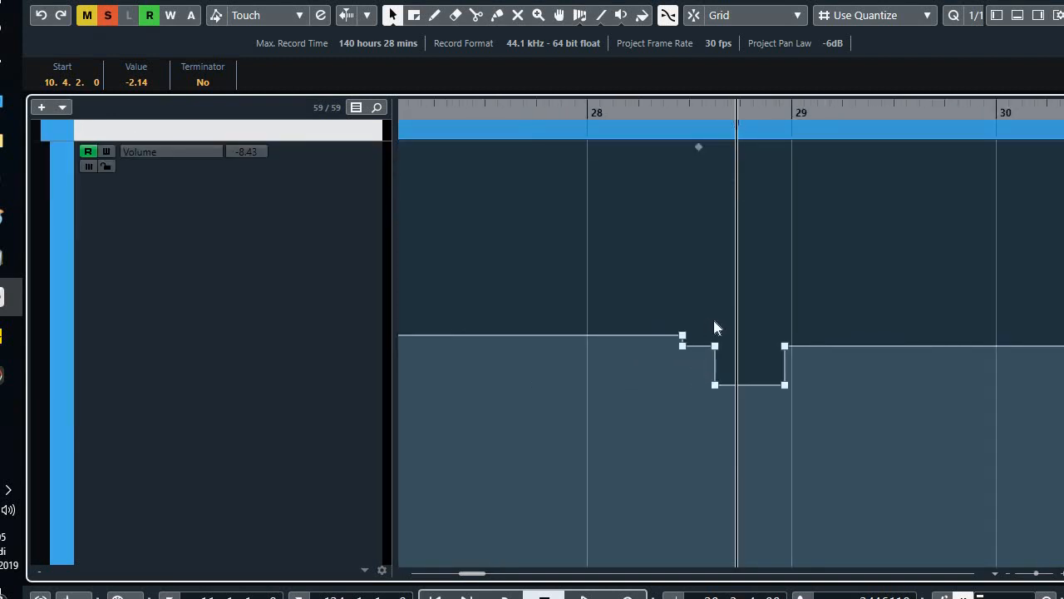
pyautogui.click(704, 112)
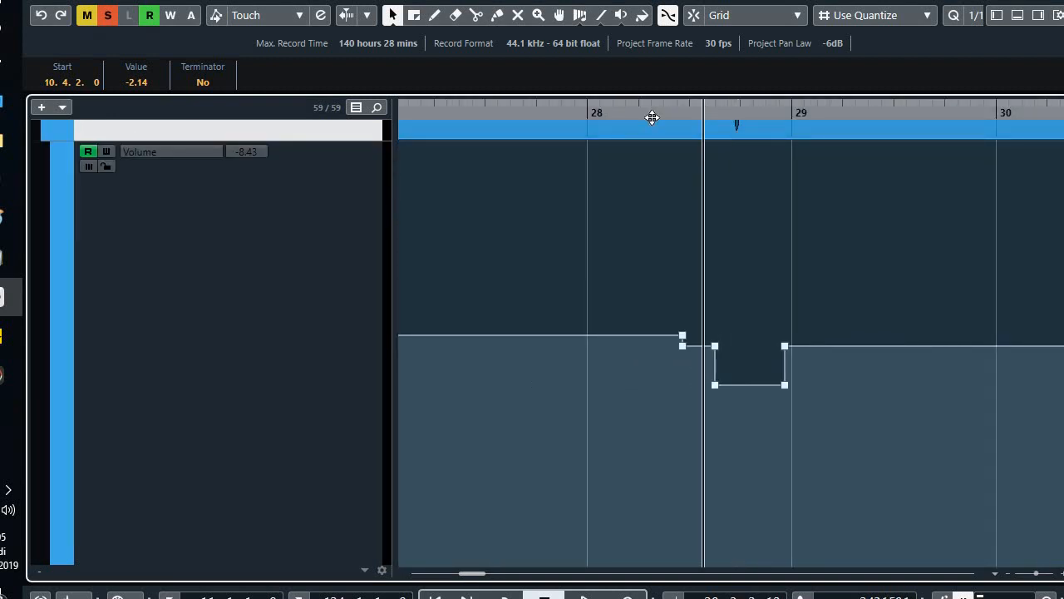
pyautogui.click(736, 111)
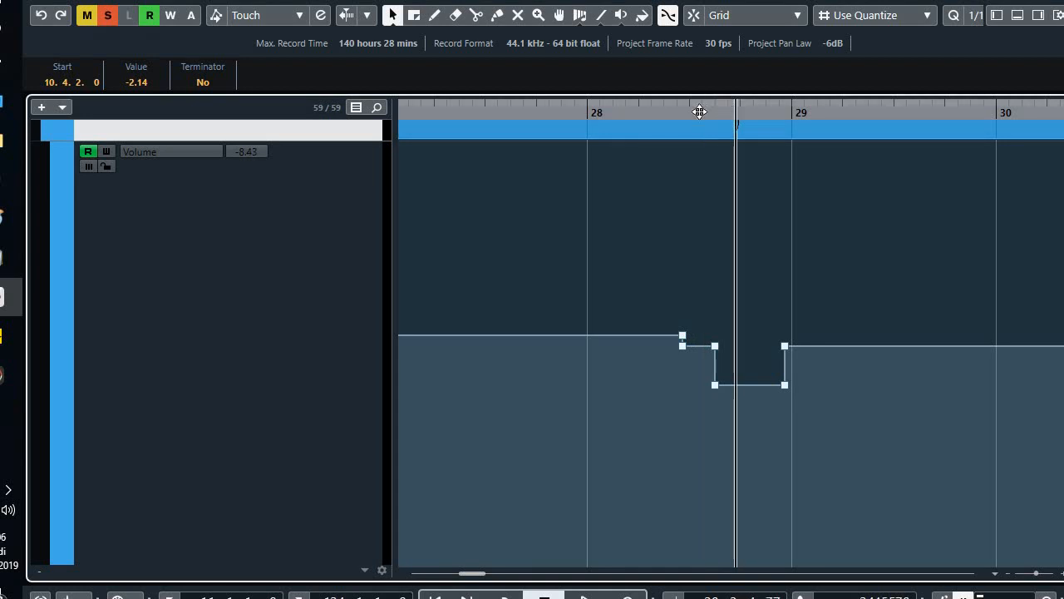
pyautogui.click(699, 113)
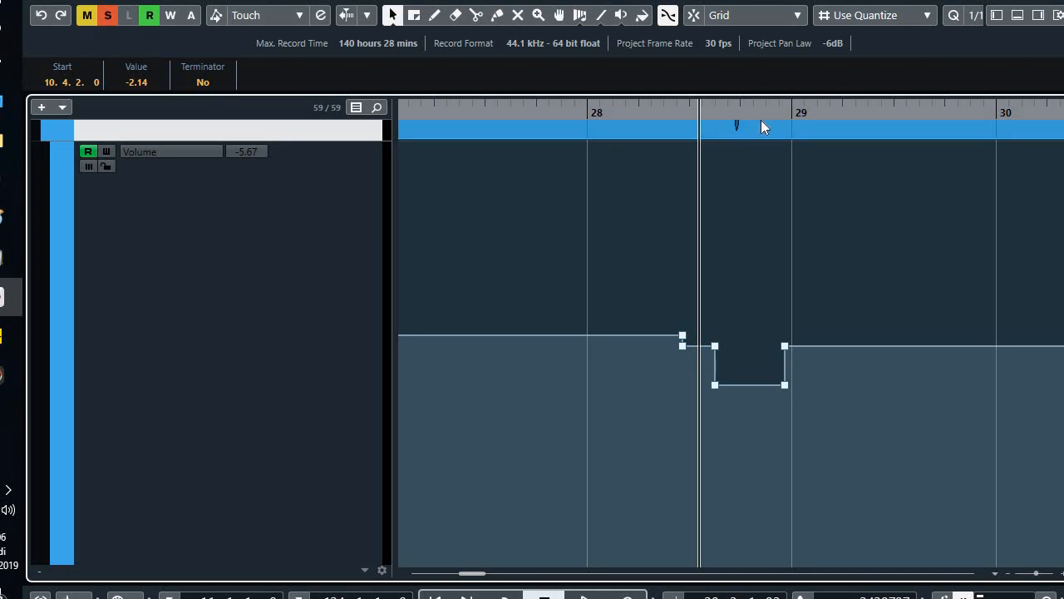
pyautogui.click(748, 166)
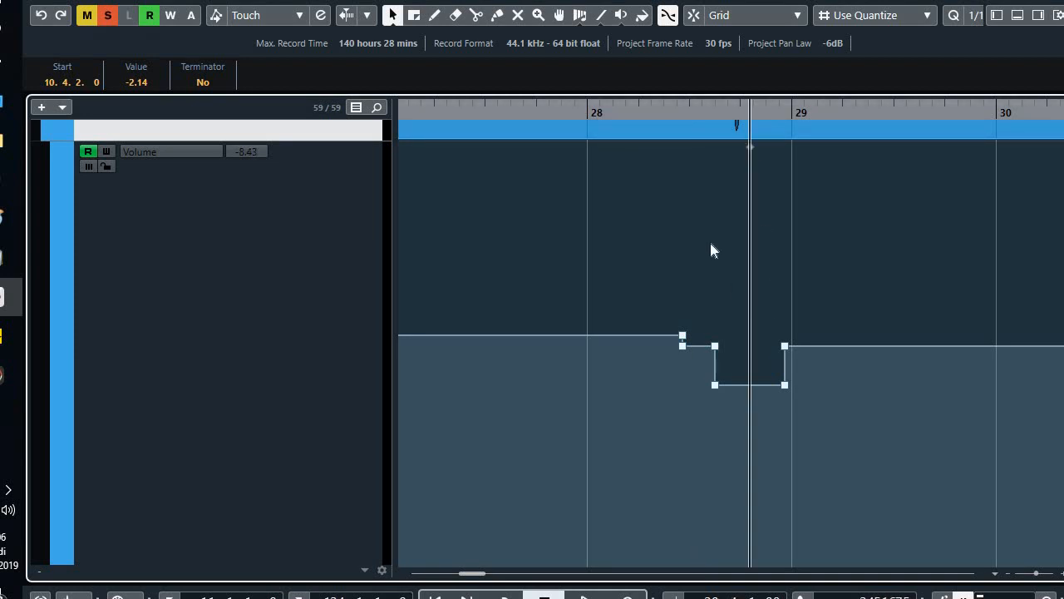
# - Set the playhead in the loud vocal passage shortly before bar 35 and increase the LVox track's height
pyautogui.scroll(-3, 710, 274)
pyautogui.scroll(-6, 864, 246)
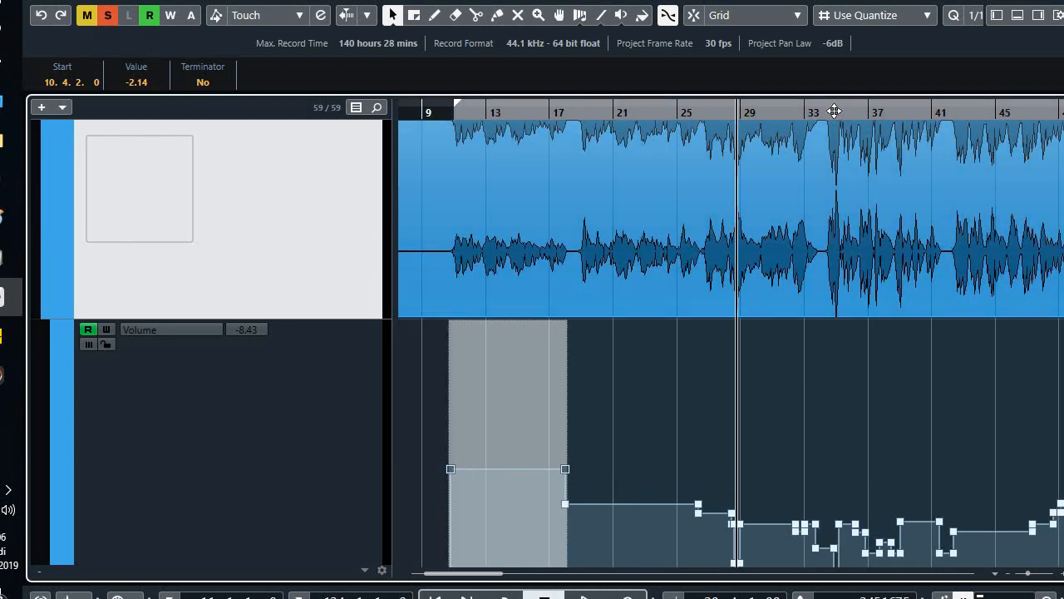
pyautogui.click(834, 178)
pyautogui.scroll(3, 829, 177)
pyautogui.scroll(8, 828, 177)
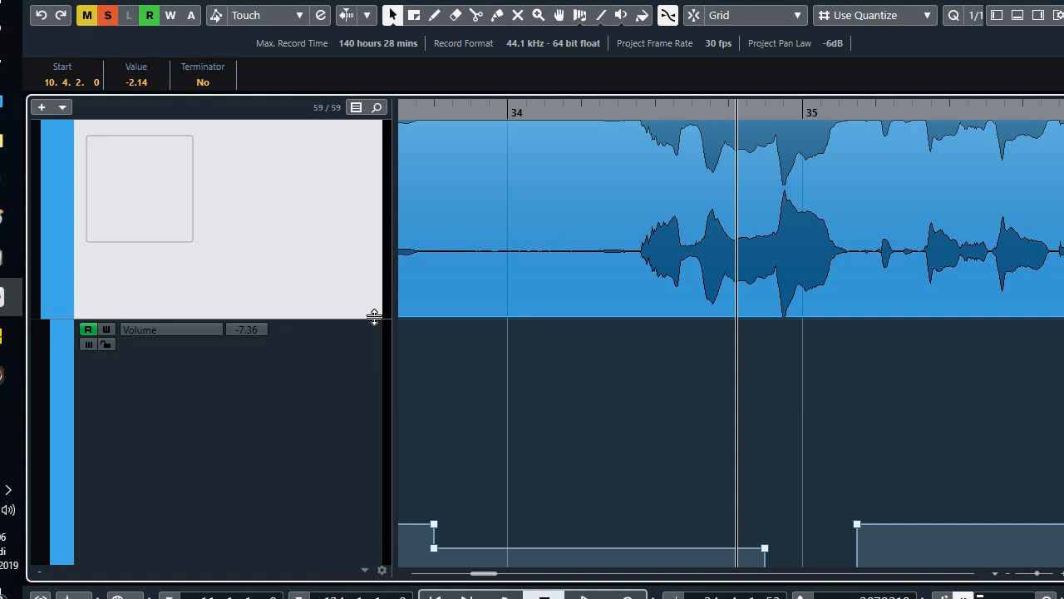
pyautogui.moveTo(370, 316); pyautogui.dragTo(368, 417)
pyautogui.moveTo(578, 459); pyautogui.dragTo(767, 452)
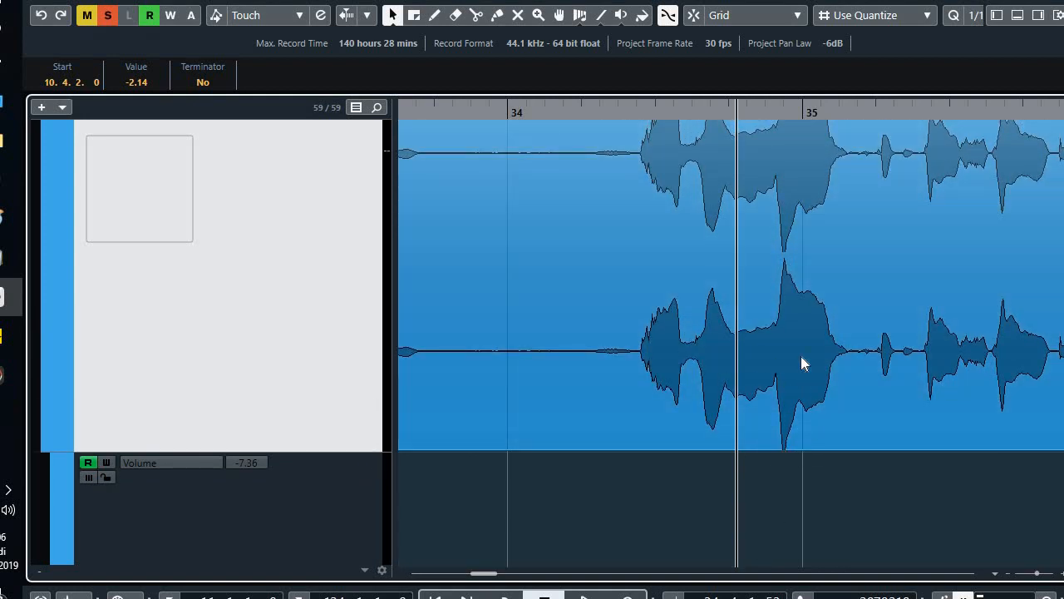
# - Examine the automation dip around bar 35, play the vocal from bar 34 through that passage, and stop playback
pyautogui.scroll(-2, 800, 356)
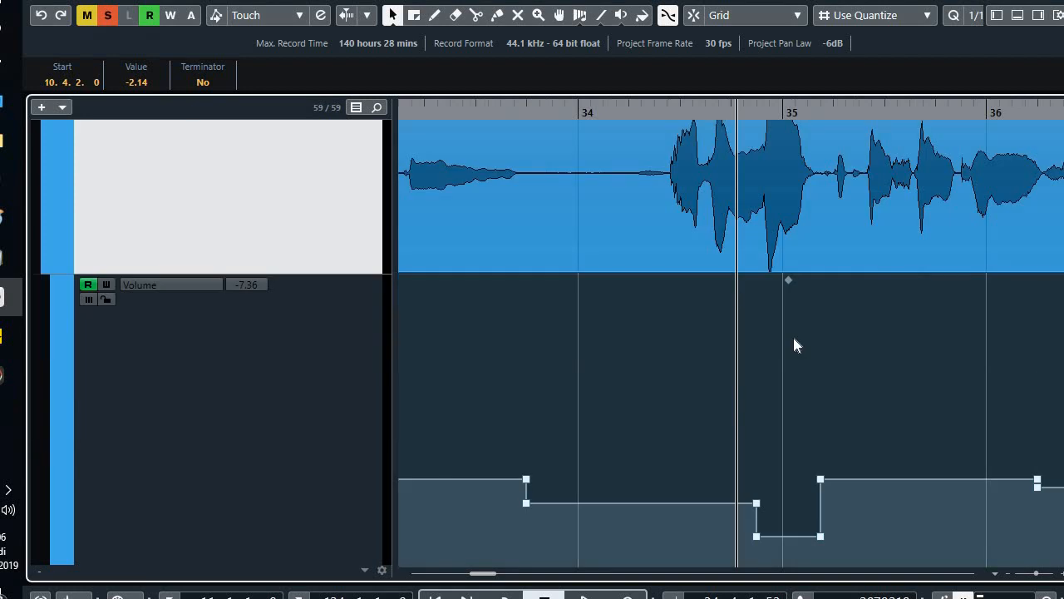
pyautogui.press('g')
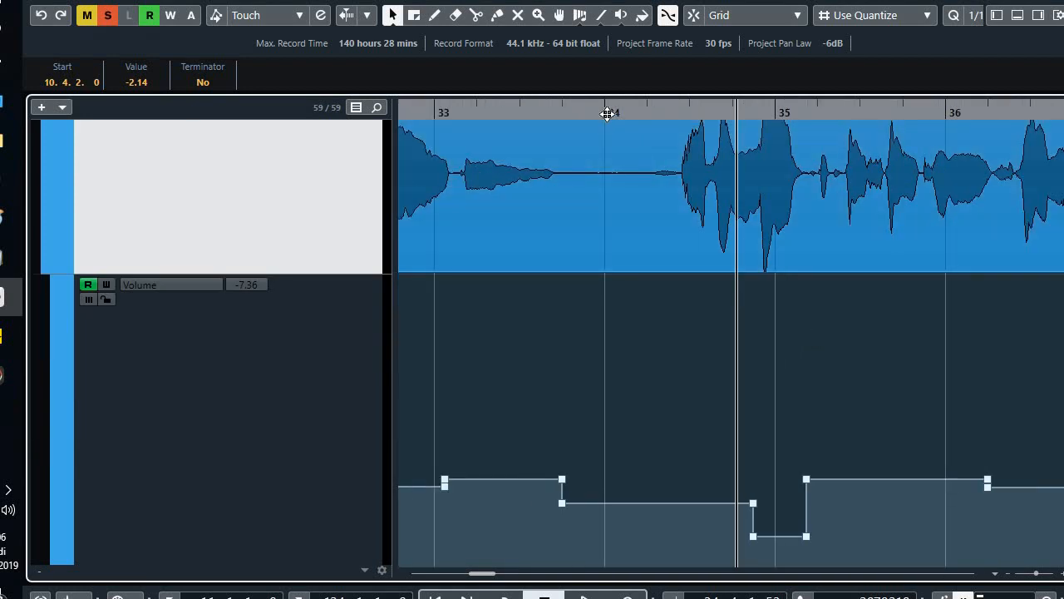
pyautogui.click(607, 113)
pyautogui.scroll(2, 270, 247)
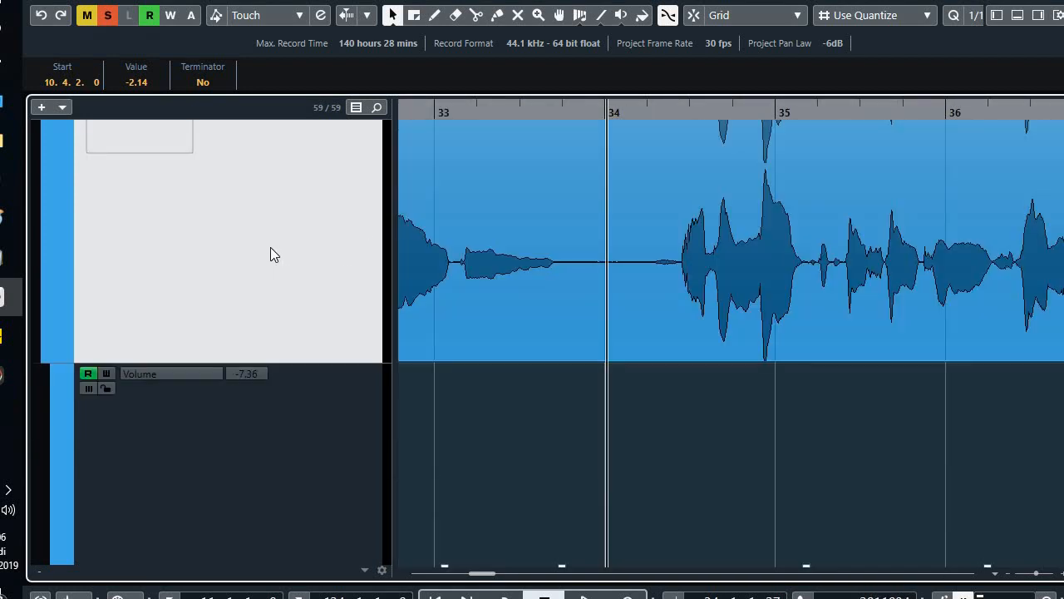
pyautogui.scroll(2, 271, 247)
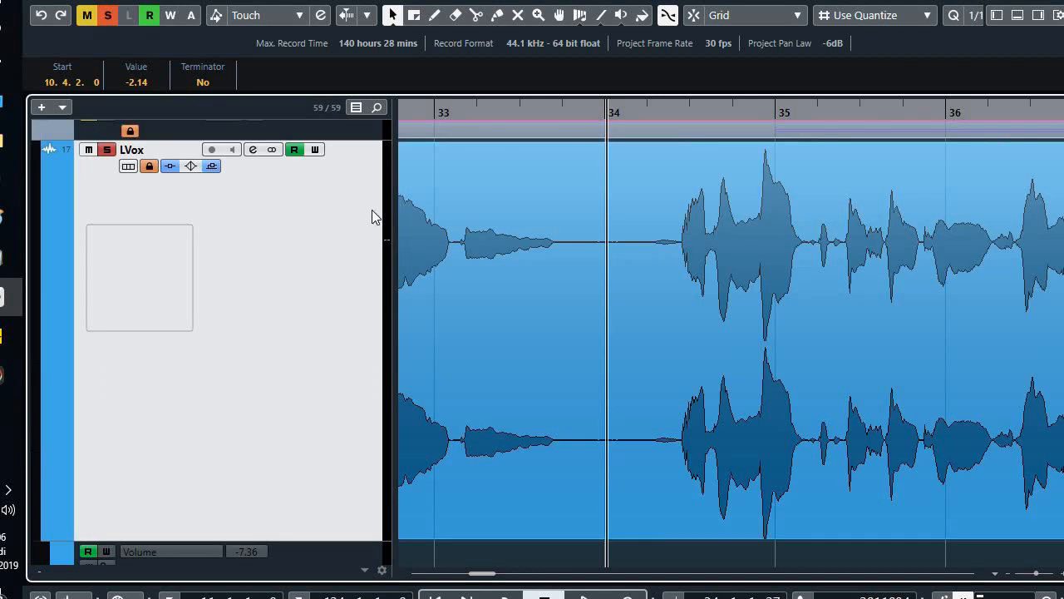
pyautogui.press('space')
pyautogui.scroll(-2, 381, 201)
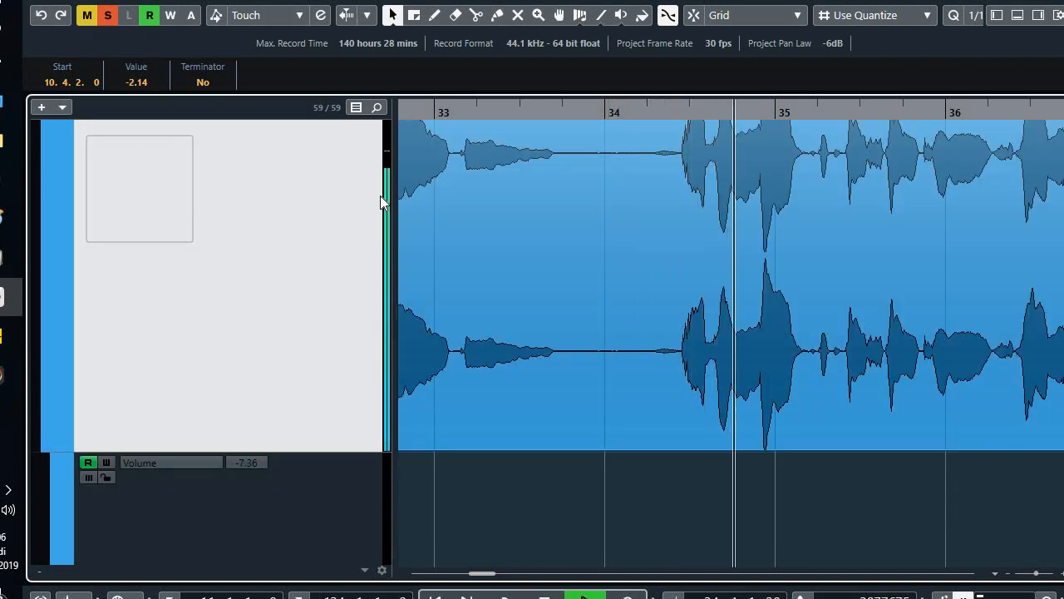
pyautogui.press('space')
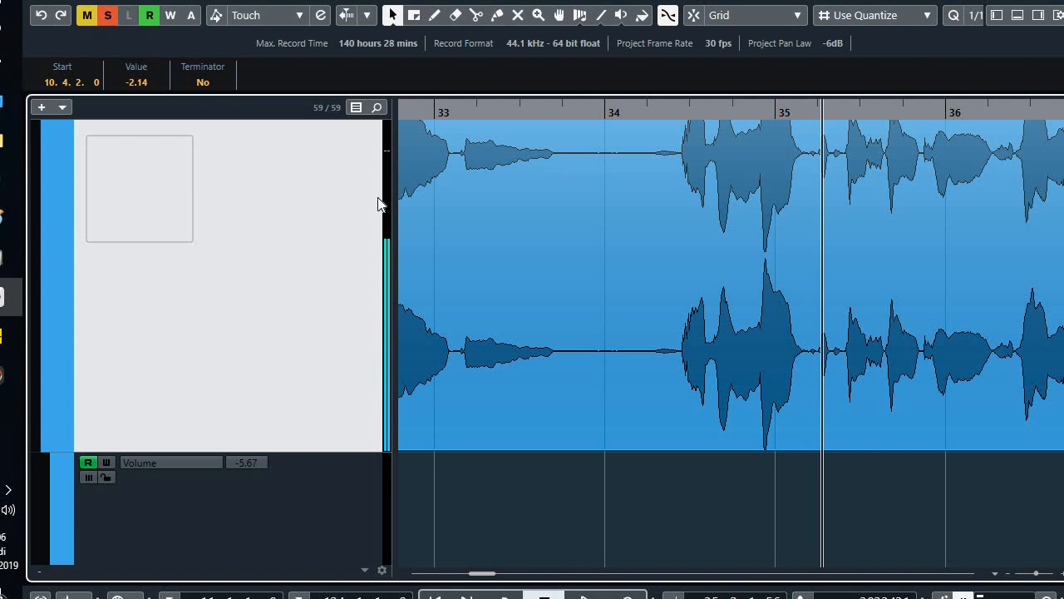
# - Set the playhead on the loudest peak just before bar 35 to check its automated volume
pyautogui.click(779, 135)
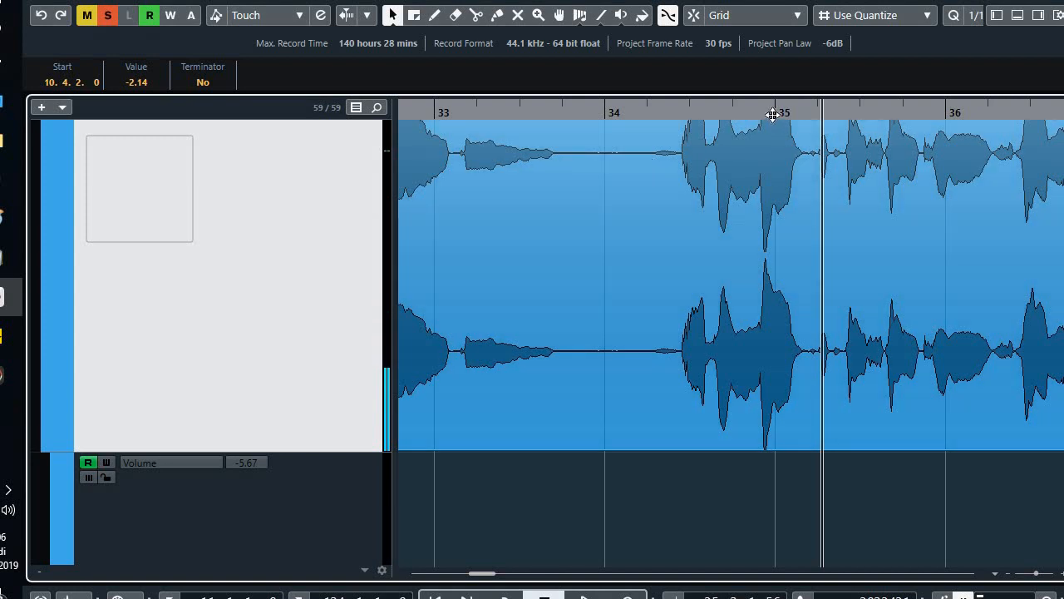
pyautogui.click(774, 112)
pyautogui.press('h')
pyautogui.press('g')
pyautogui.press('g')
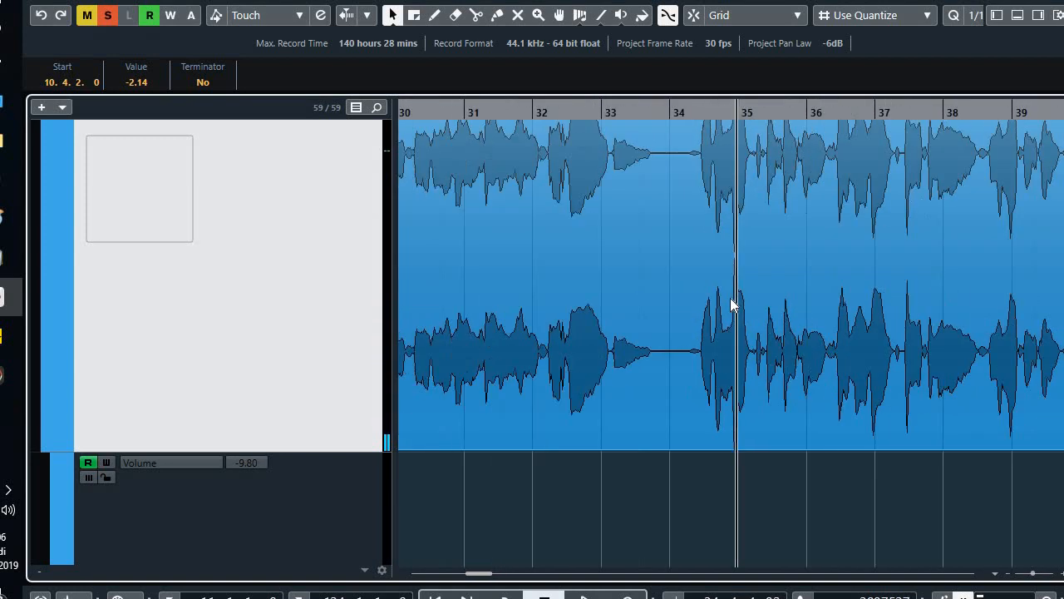
# - Compare the waveform levels of the vocal phrases between bars 9 and 53
pyautogui.hotkey('shift', 'g')
pyautogui.press('g')
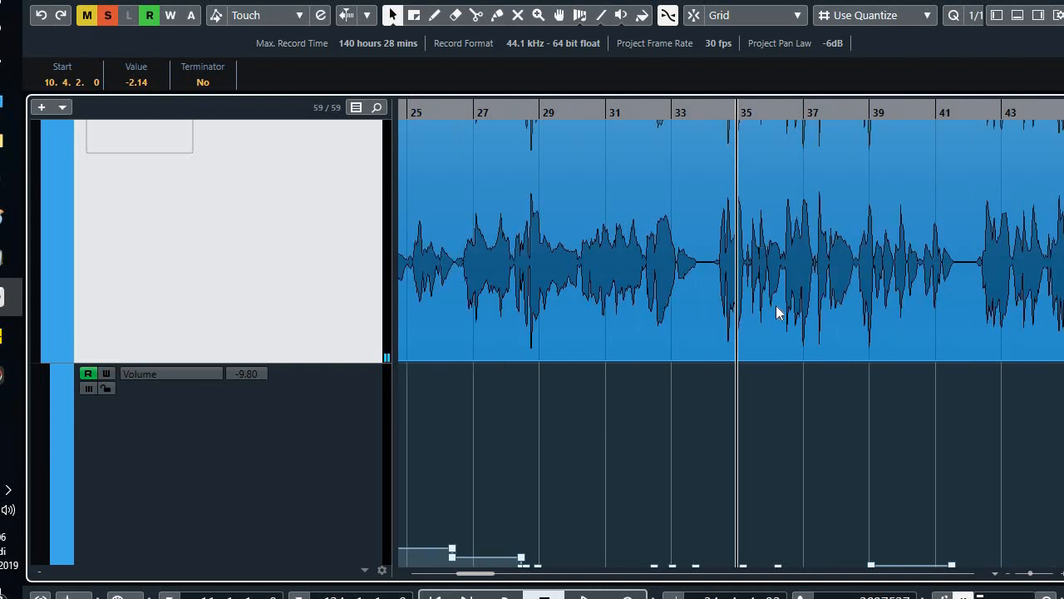
pyautogui.hotkey('shift', 'h')
pyautogui.press('g')
pyautogui.press('g')
pyautogui.press('g')
pyautogui.scroll(-1, 777, 298)
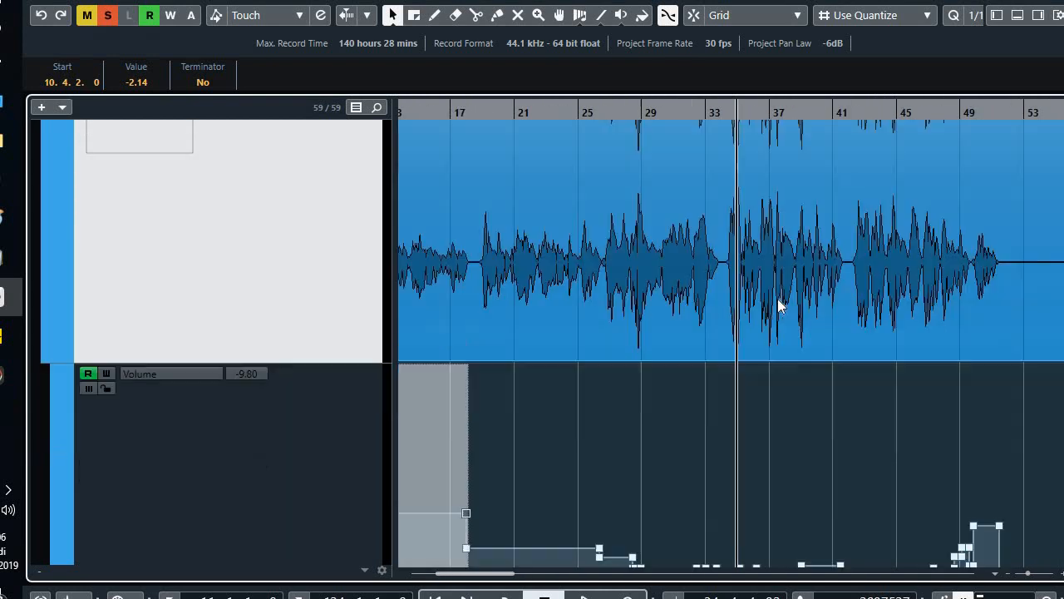
pyautogui.scroll(-1, 776, 294)
pyautogui.scroll(1, 747, 295)
pyautogui.press('g')
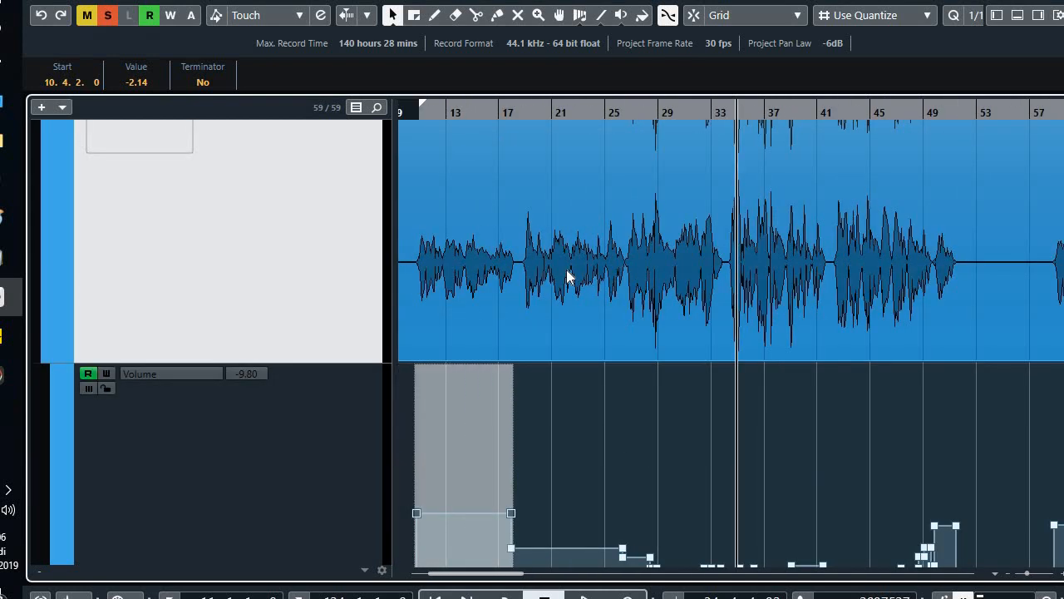
pyautogui.scroll(1, 534, 143)
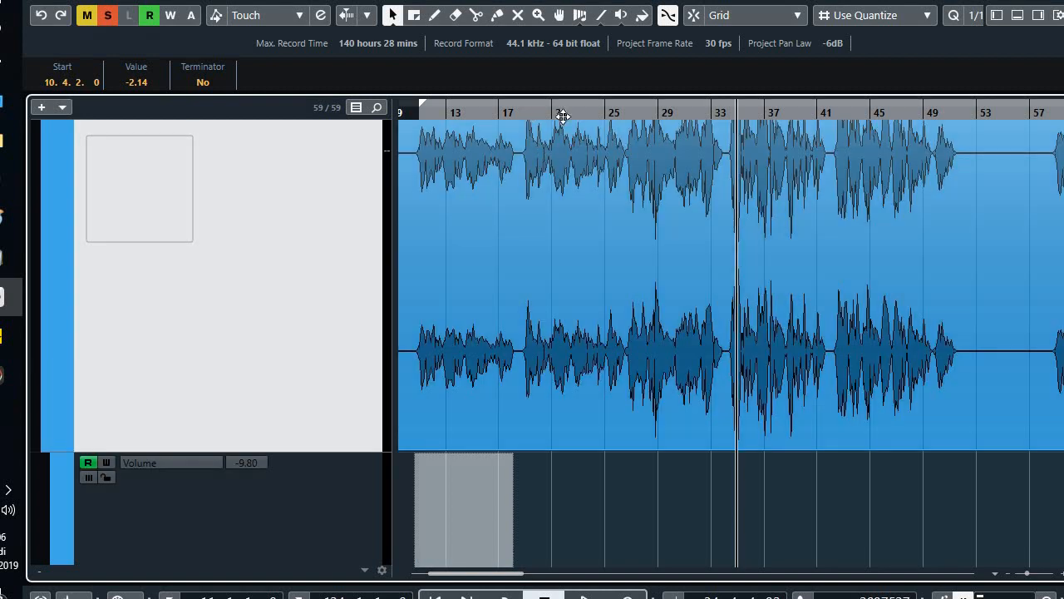
# - Examine the start of the second vocal phrase near bar 19 and set the playhead just before it
pyautogui.click(533, 111)
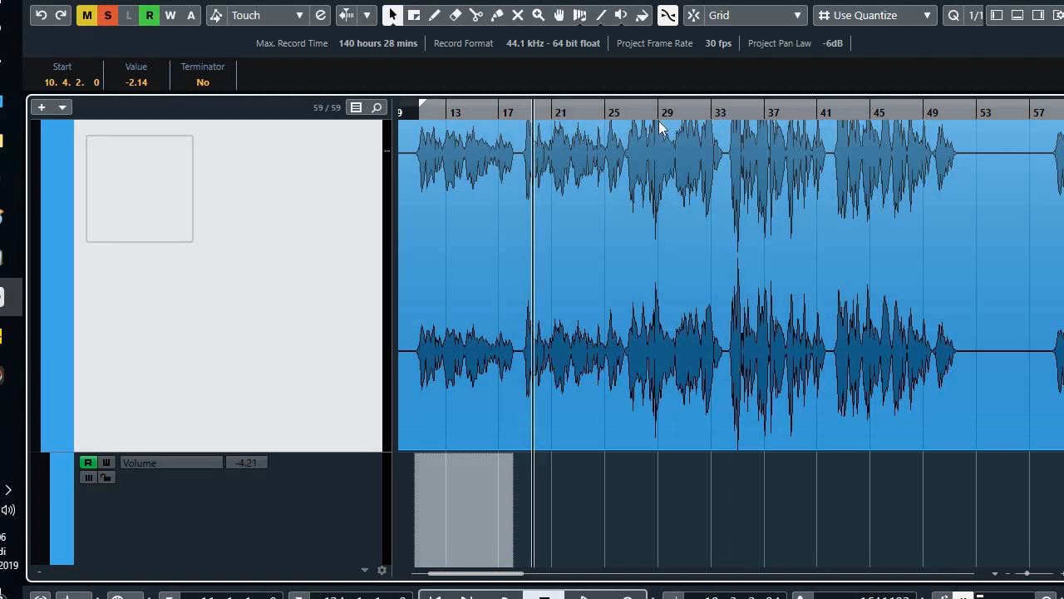
pyautogui.press('h')
pyautogui.press('h')
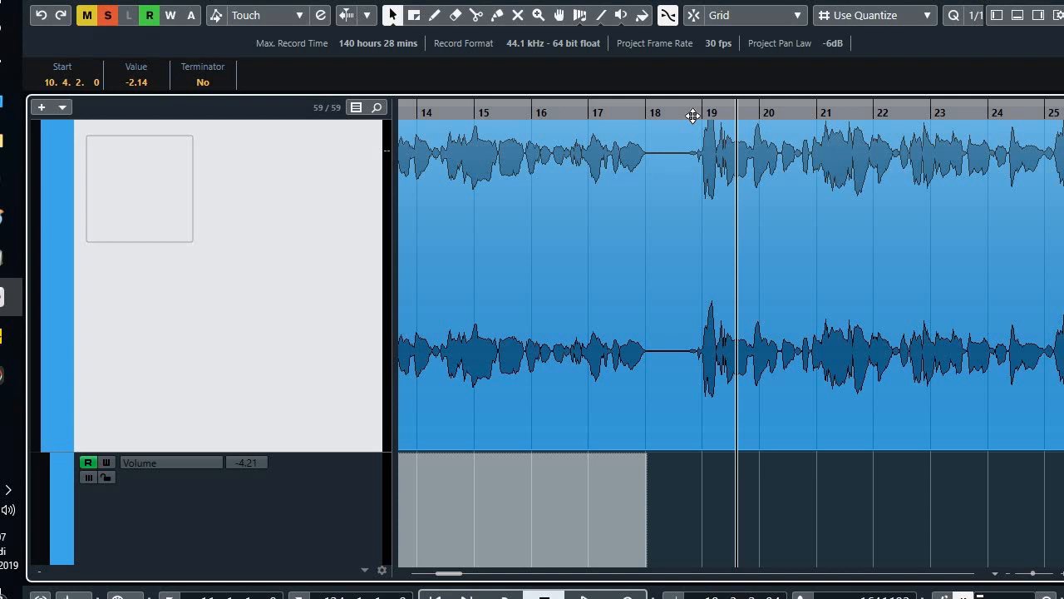
pyautogui.click(693, 116)
# - Review the Volume automation steps against the vocal phrases from bar 9 to bar 49
pyautogui.press('g')
pyautogui.press('g')
pyautogui.press('g')
pyautogui.scroll(-2, 794, 253)
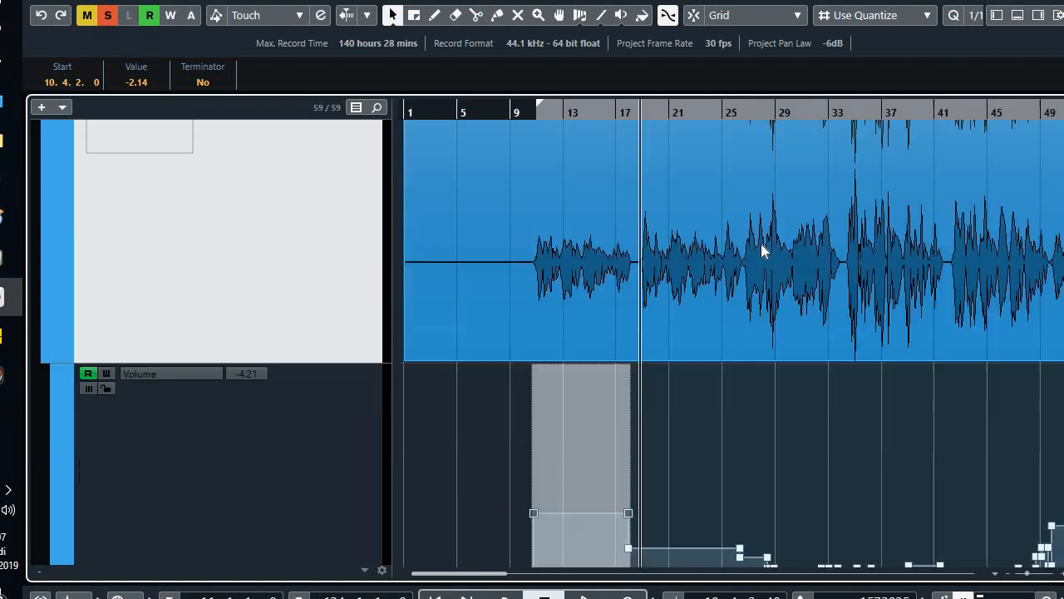
pyautogui.scroll(-2, 761, 244)
pyautogui.scroll(1, 761, 244)
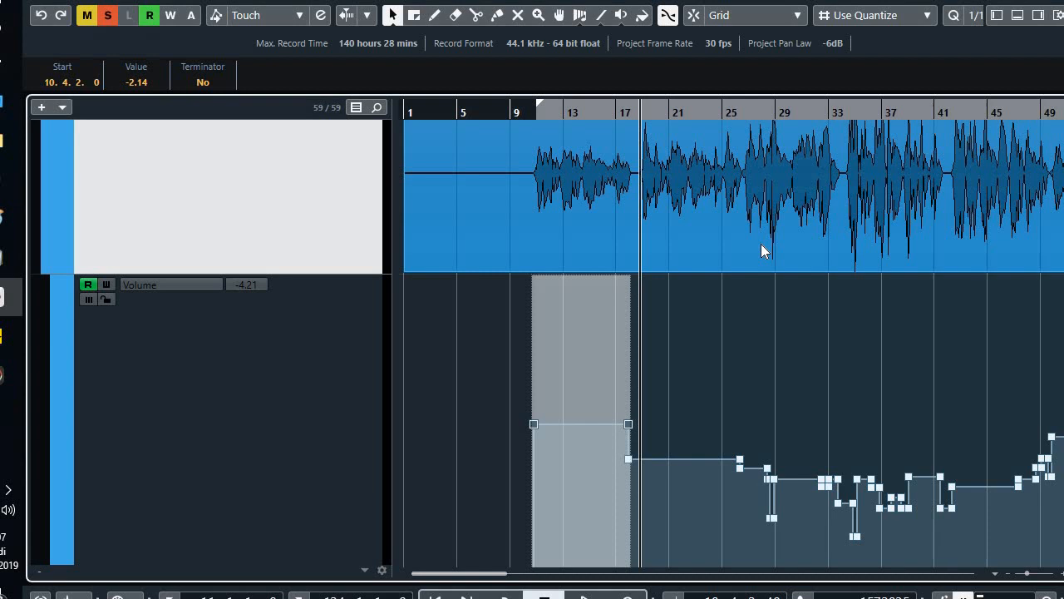
pyautogui.press('g')
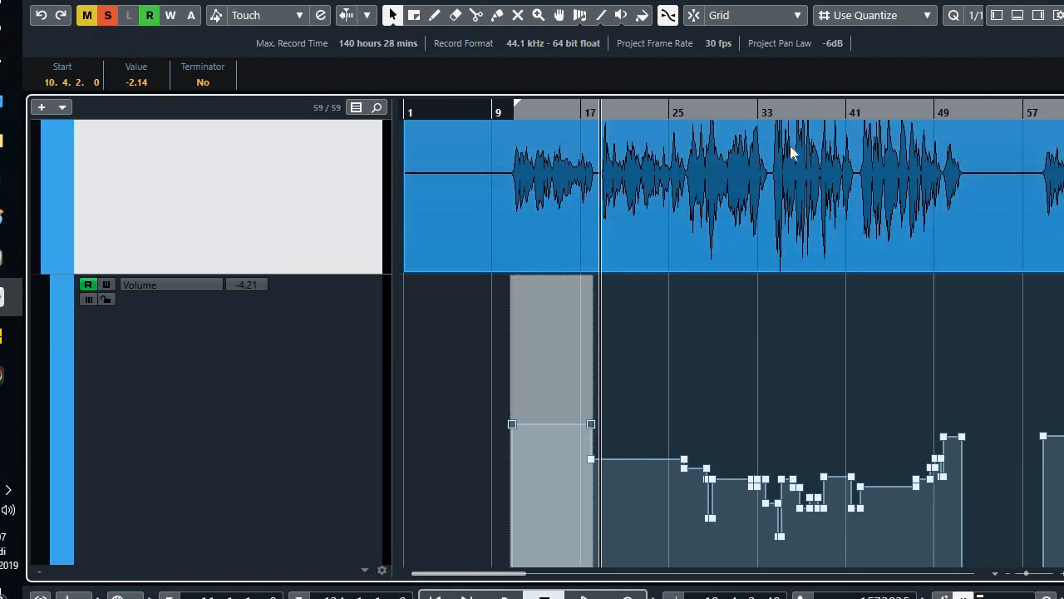
# - Set the playhead near bar 34 and review the Volume automation curve across the whole LVox track
pyautogui.click(768, 113)
pyautogui.press('g')
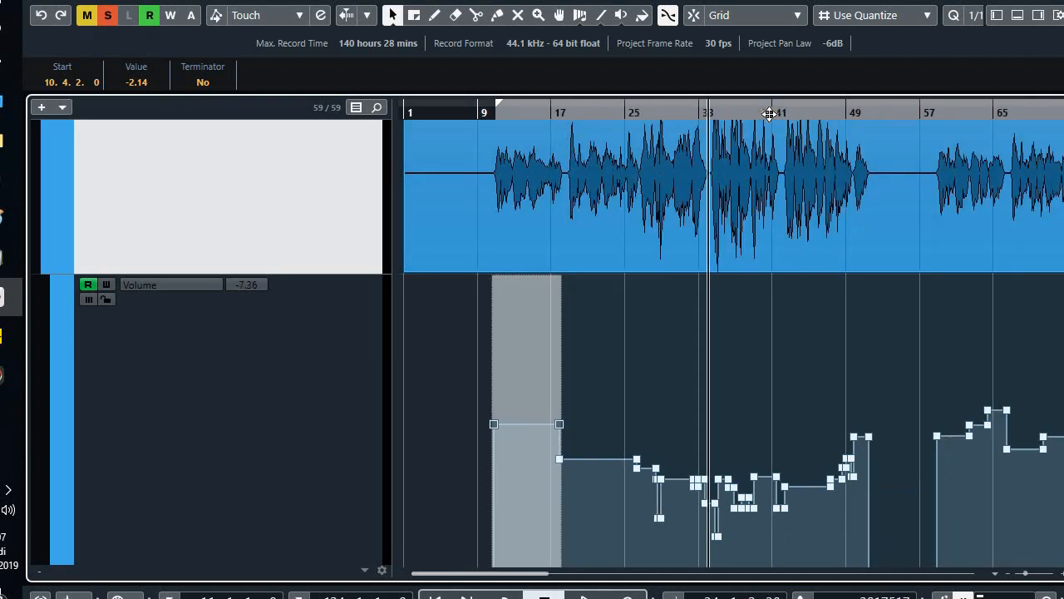
pyautogui.press('g')
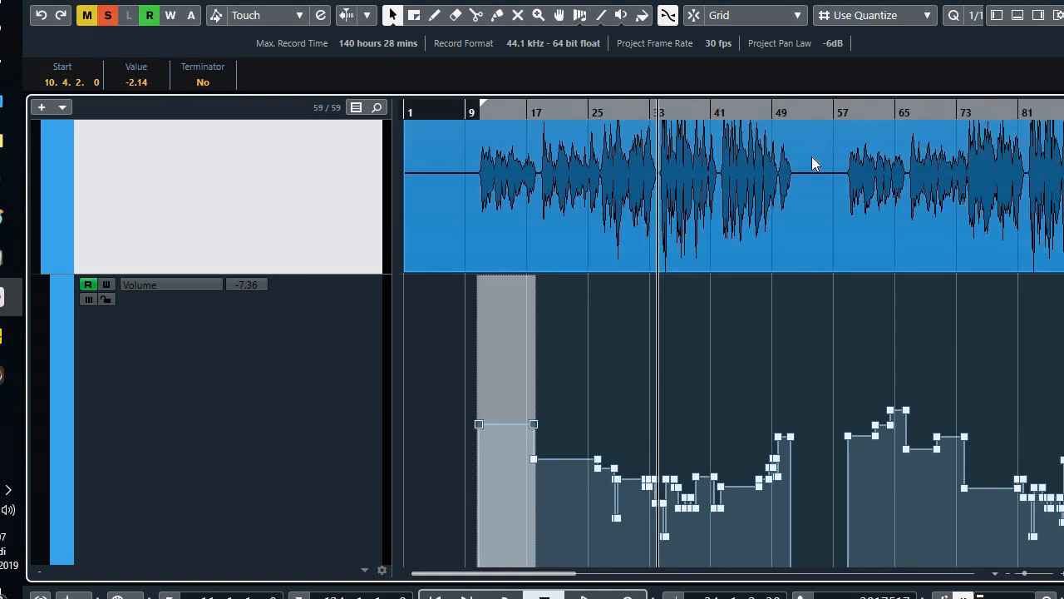
pyautogui.press('g')
pyautogui.press('g')
pyautogui.press('g')
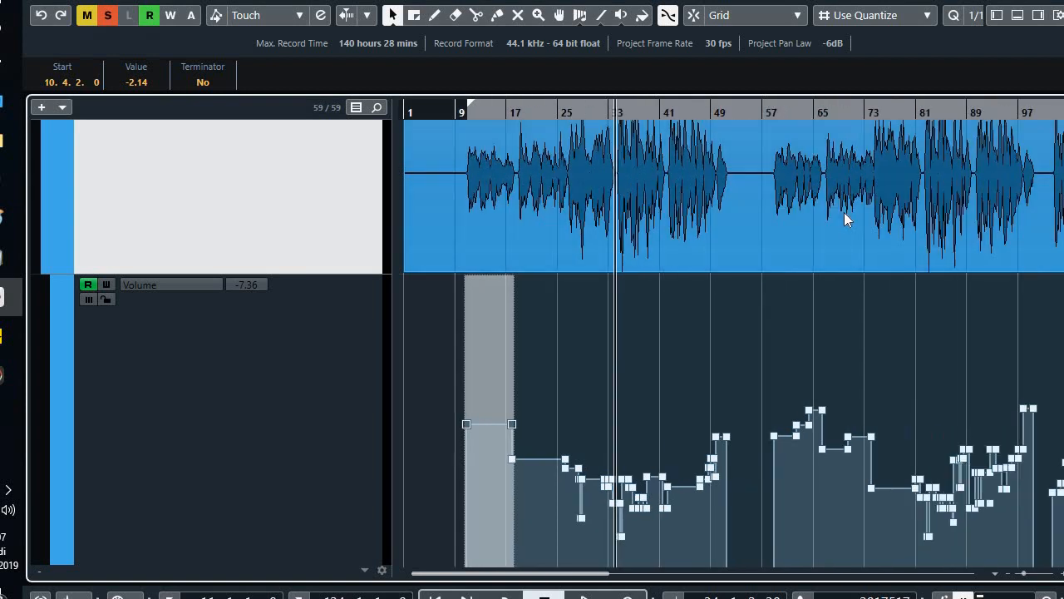
pyautogui.click(717, 111)
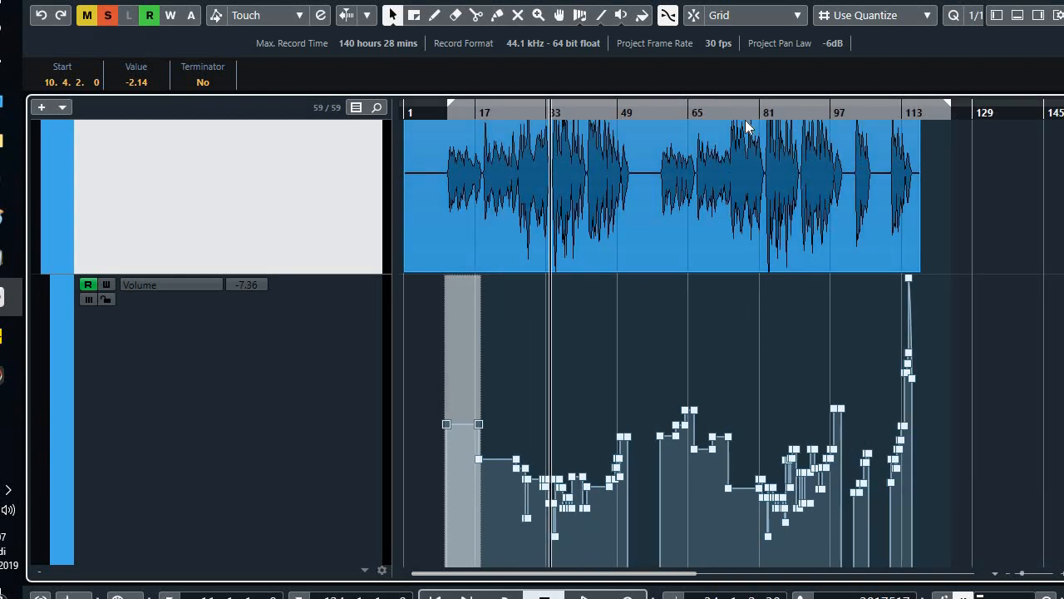
# - Examine the stepped Volume automation under the last vocal phrase between bars 110 and 115
pyautogui.scroll(-4, 418, 283)
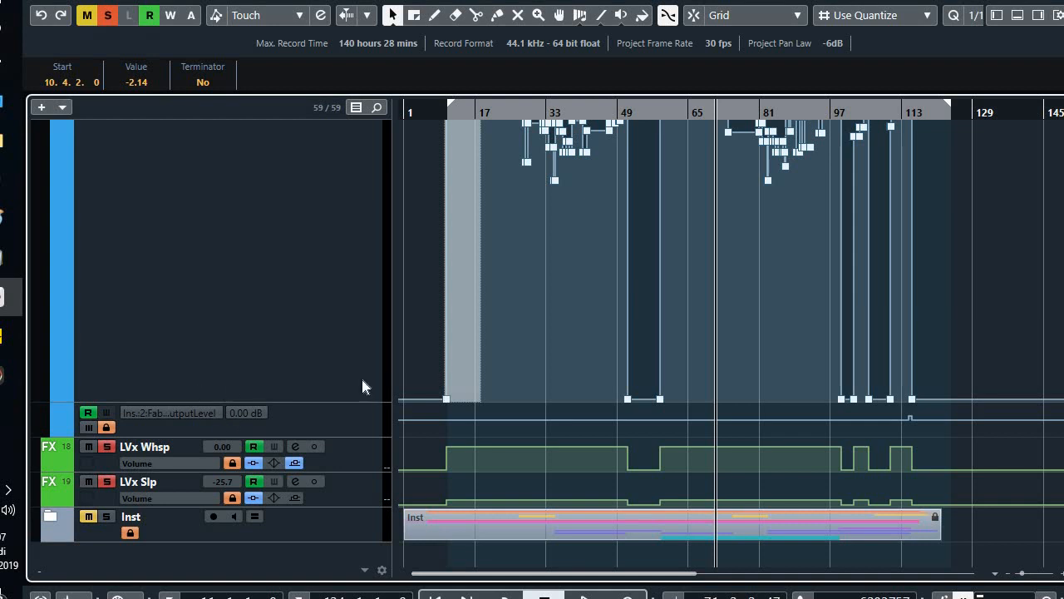
pyautogui.scroll(4, 629, 356)
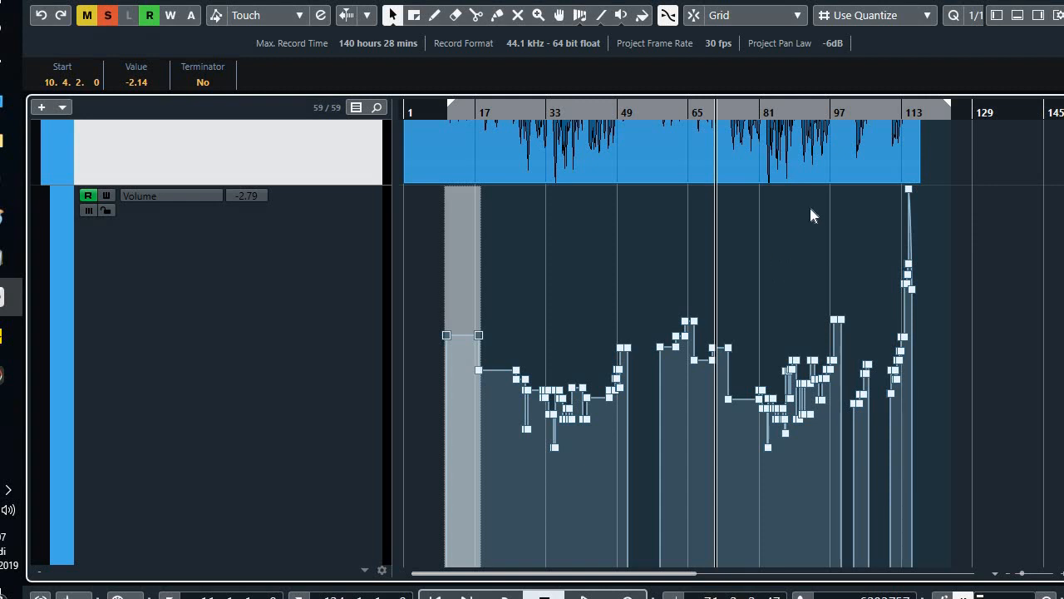
pyautogui.press('g')
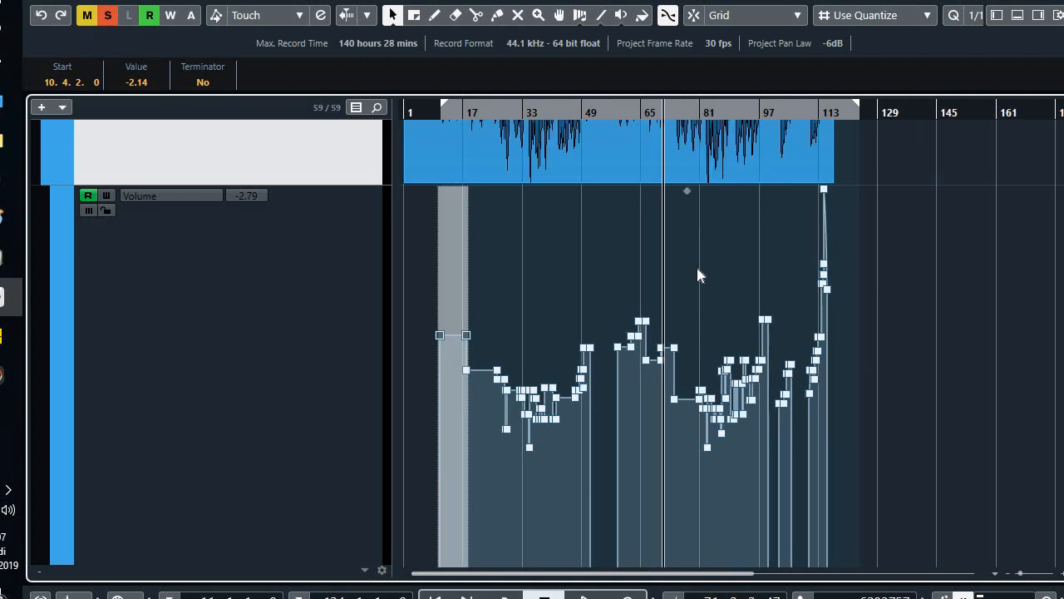
pyautogui.moveTo(825, 110); pyautogui.dragTo(611, 133)
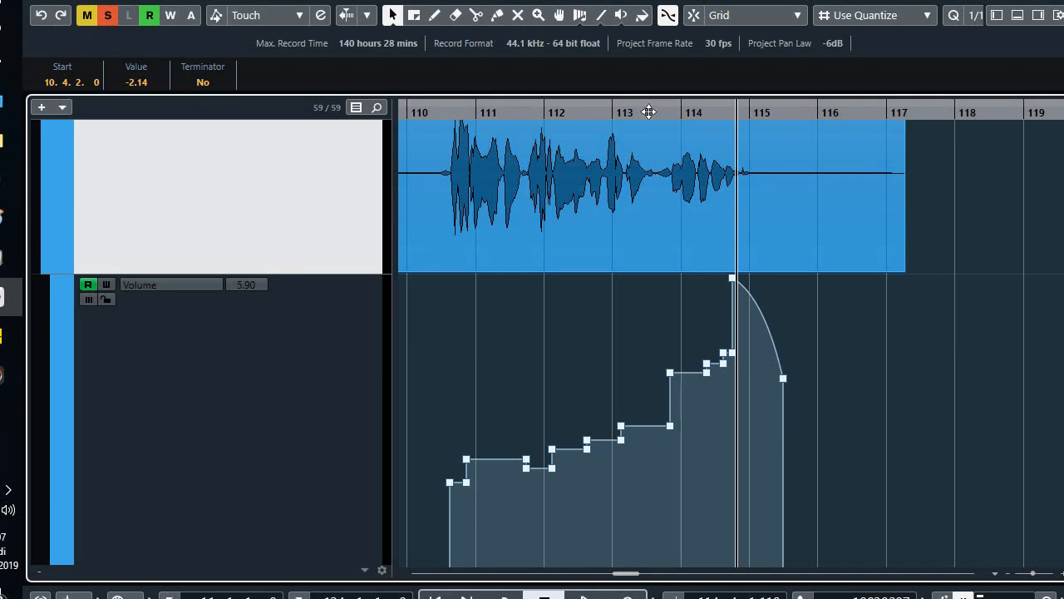
pyautogui.click(649, 112)
pyautogui.press('g')
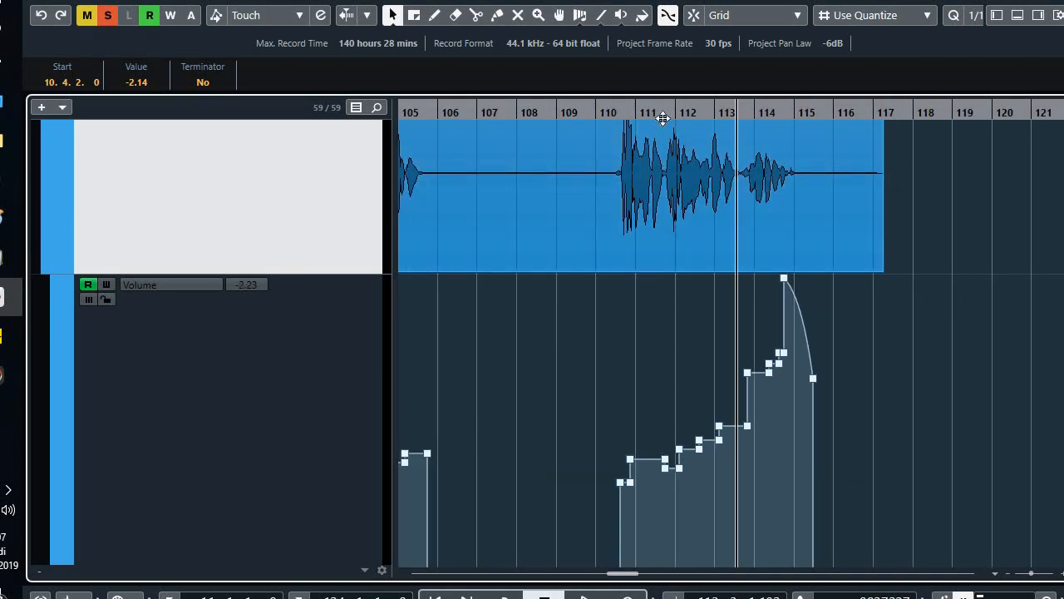
# - Mute the LVox Volume automation and play the last vocal phrase from bar 111 without it
pyautogui.click(648, 110)
pyautogui.click(88, 300)
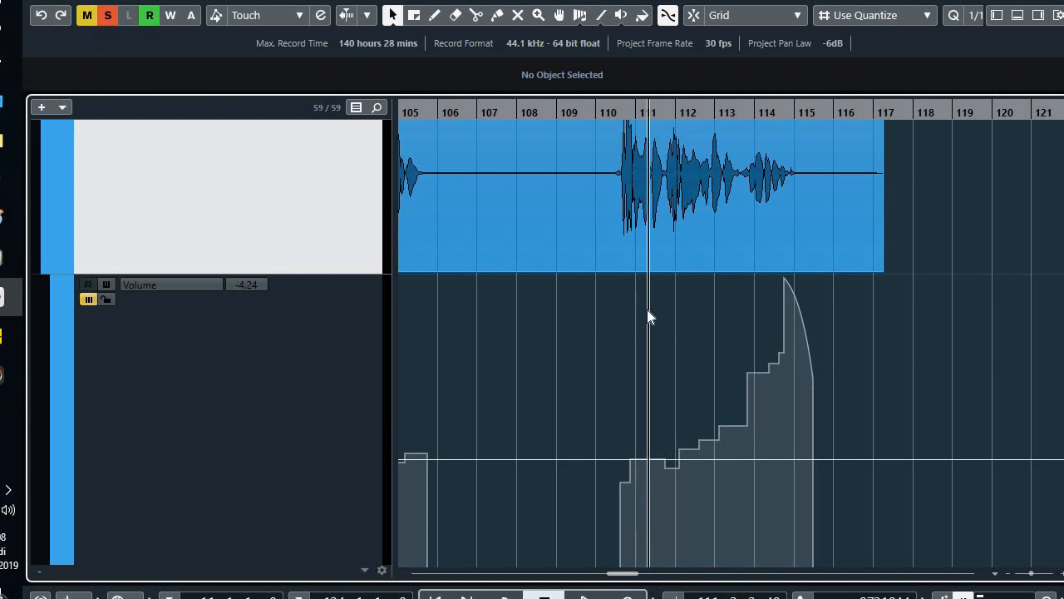
pyautogui.press('space')
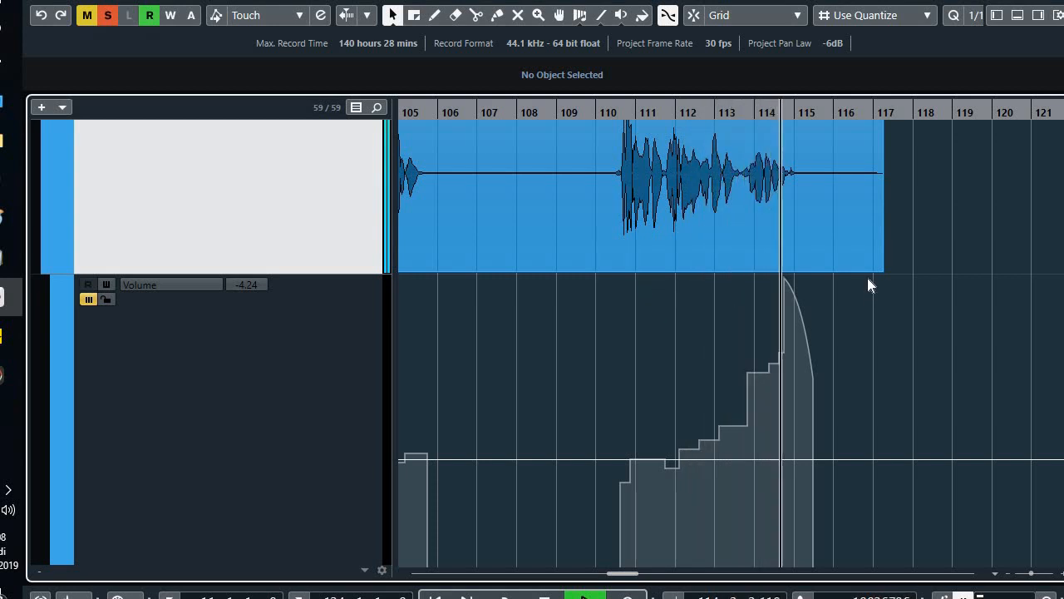
pyautogui.press('space')
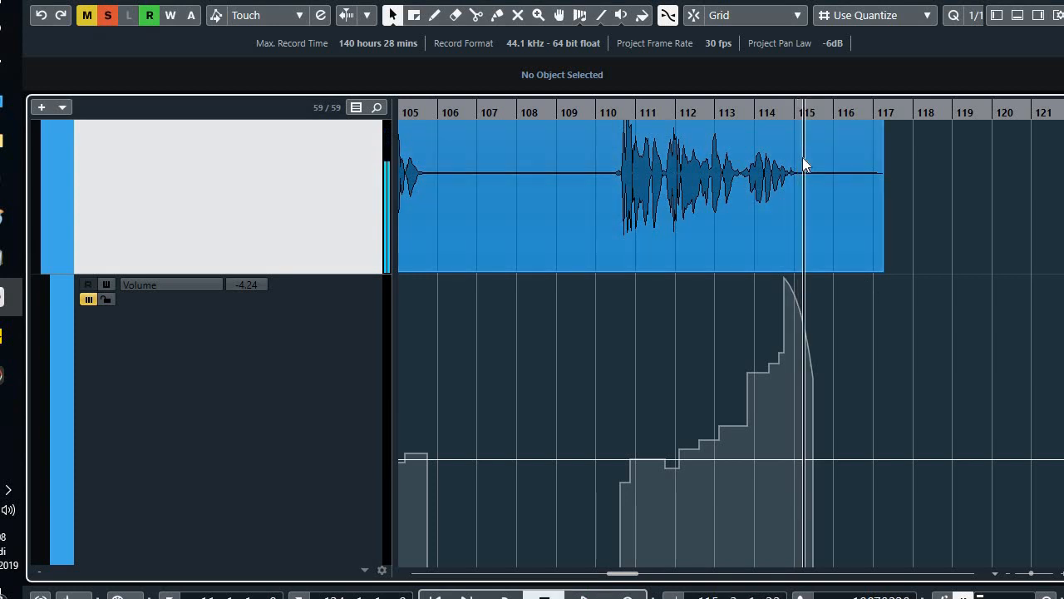
# - Examine closely how the Volume automation steps line up with the vocal's final words between bars 114 and 115
pyautogui.click(780, 115)
pyautogui.press('h')
pyautogui.press('h')
pyautogui.press('h')
pyautogui.press('h')
pyautogui.press('h')
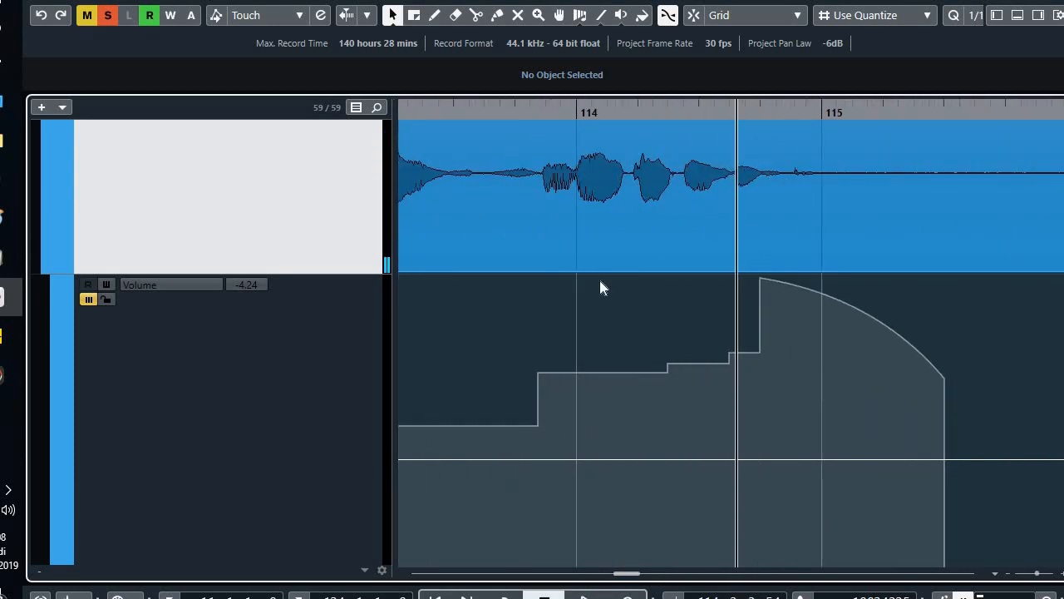
# - Reactivate the Volume automation and play the end of the last phrase from bar 114
pyautogui.click(89, 299)
pyautogui.press('g')
pyautogui.press('g')
pyautogui.press('g')
pyautogui.press('g')
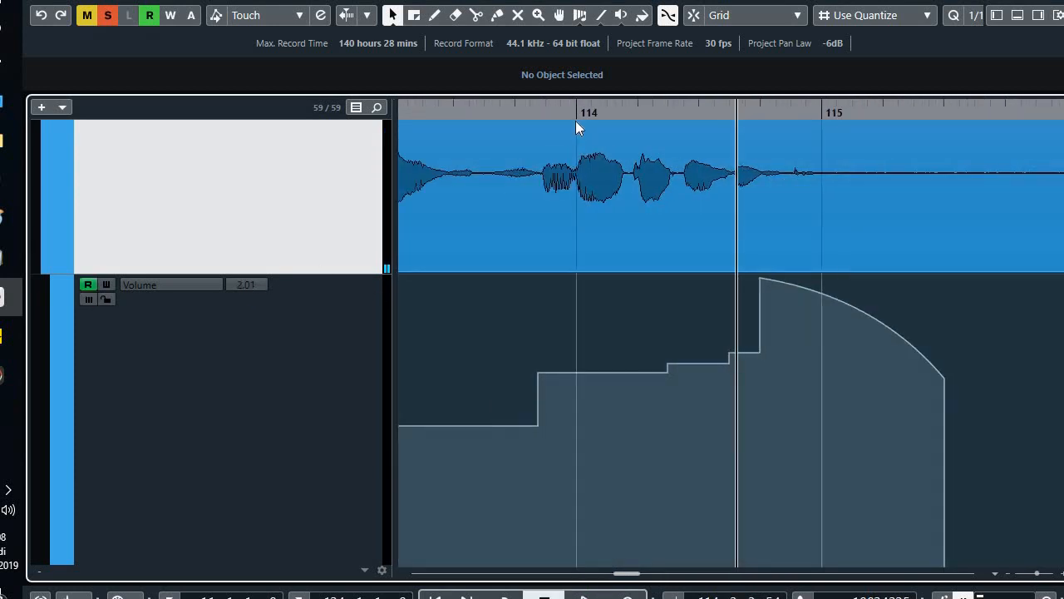
pyautogui.click(577, 115)
pyautogui.press('space')
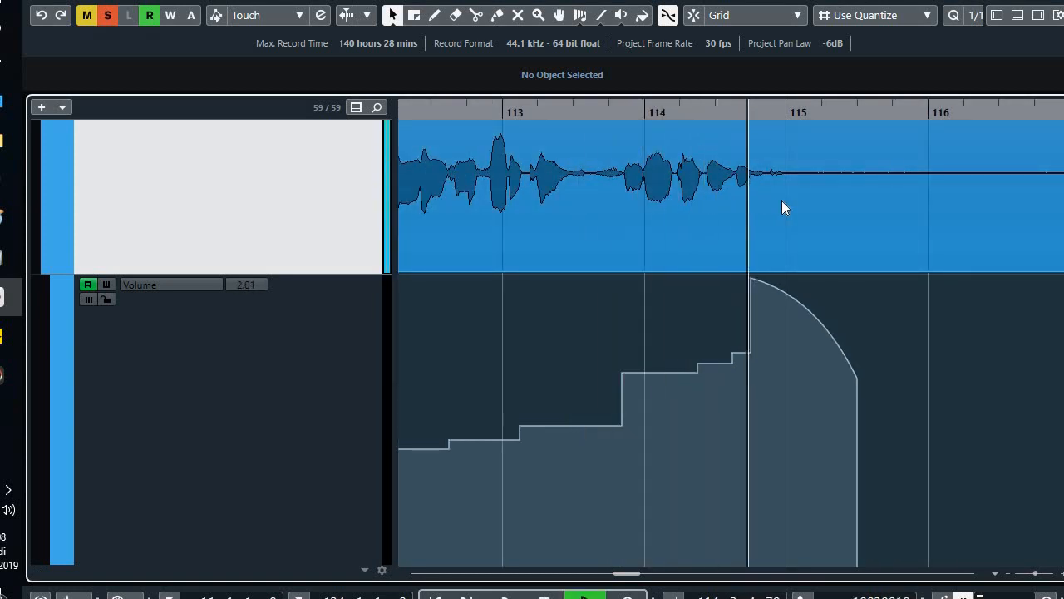
pyautogui.press('space')
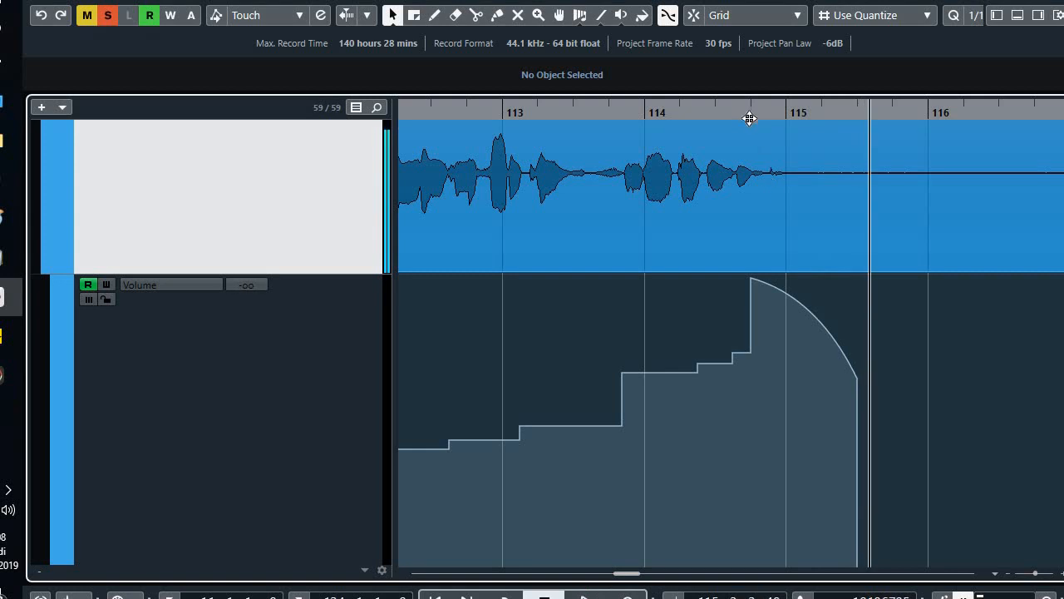
# - Inspect the final Volume jump and fade-out curve before bar 115, and replay the ending from bar 114
pyautogui.click(749, 113)
pyautogui.scroll(1, 749, 113)
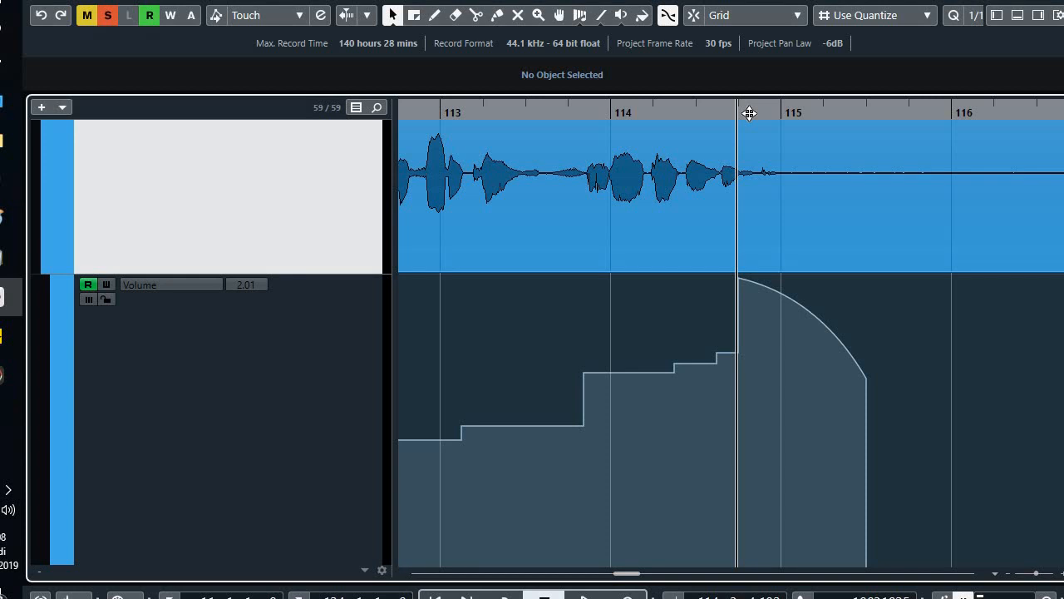
pyautogui.moveTo(794, 291)
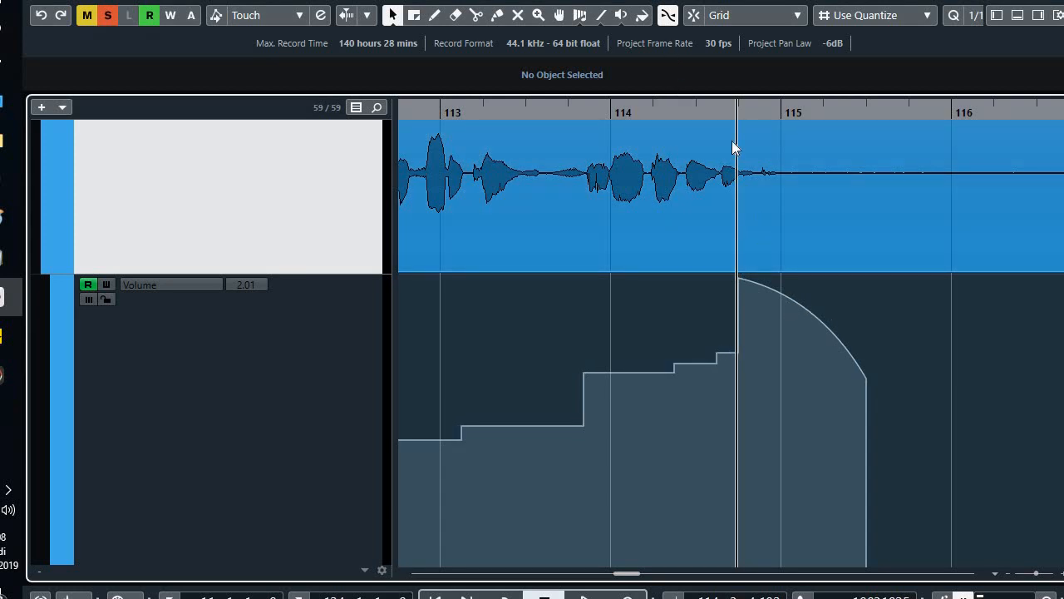
pyautogui.click(610, 110)
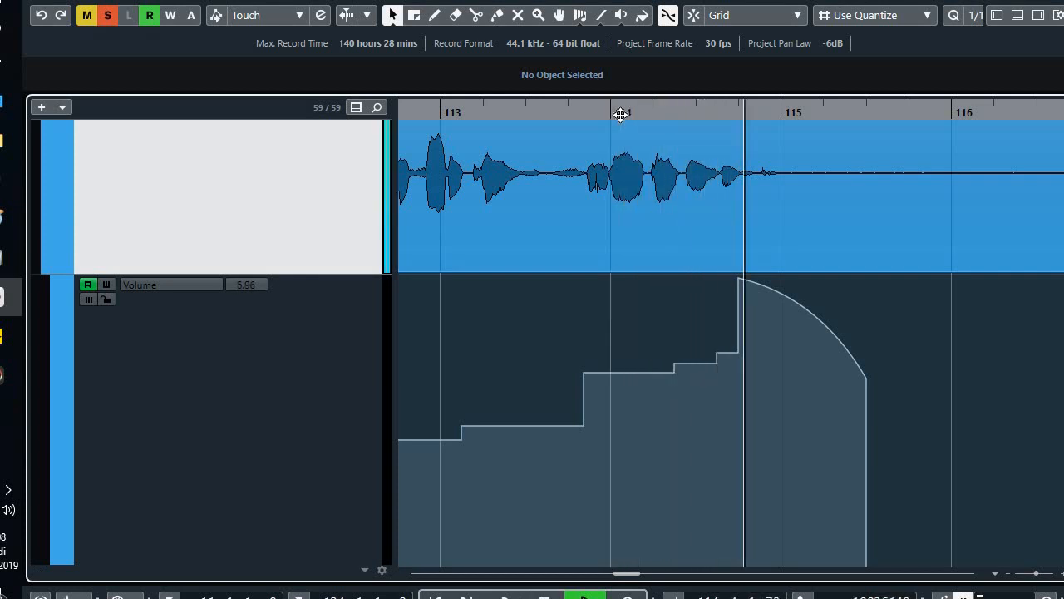
pyautogui.press('space')
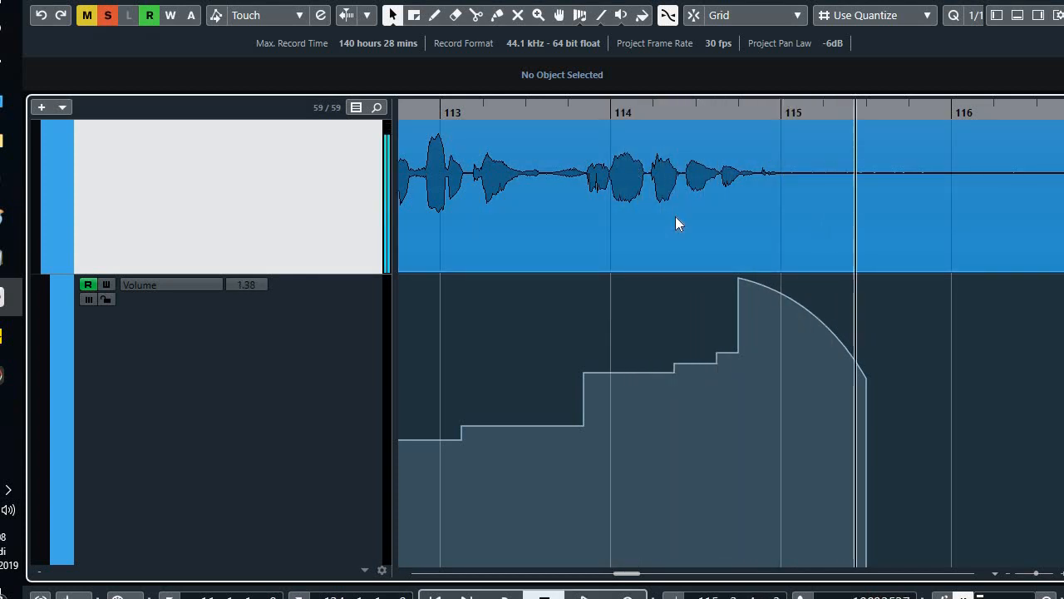
# - Fold away the LVox automation lanes and set all track heights to two rows
pyautogui.press('g')
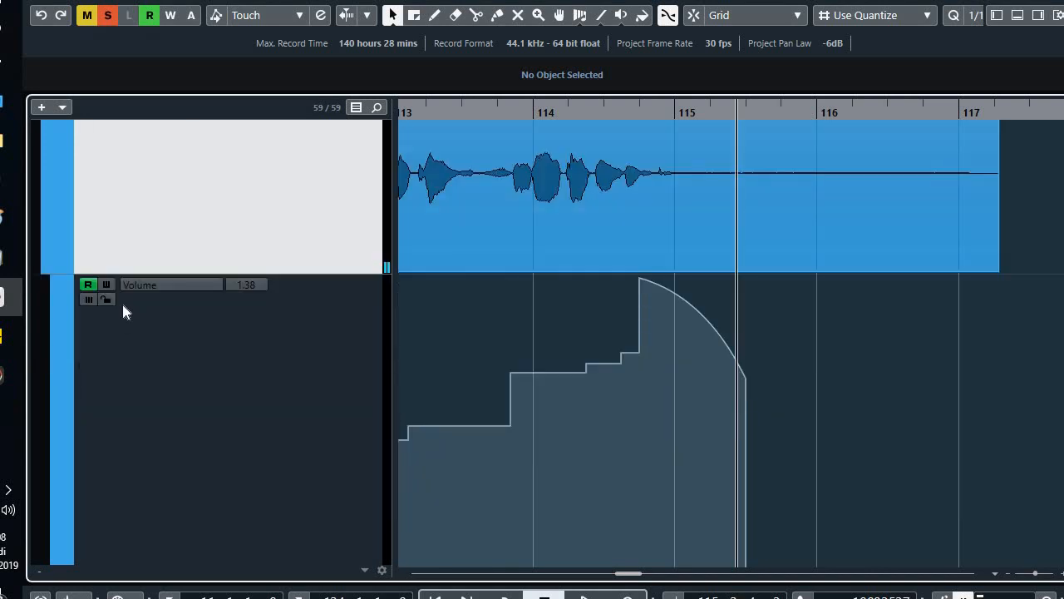
pyautogui.click(52, 267)
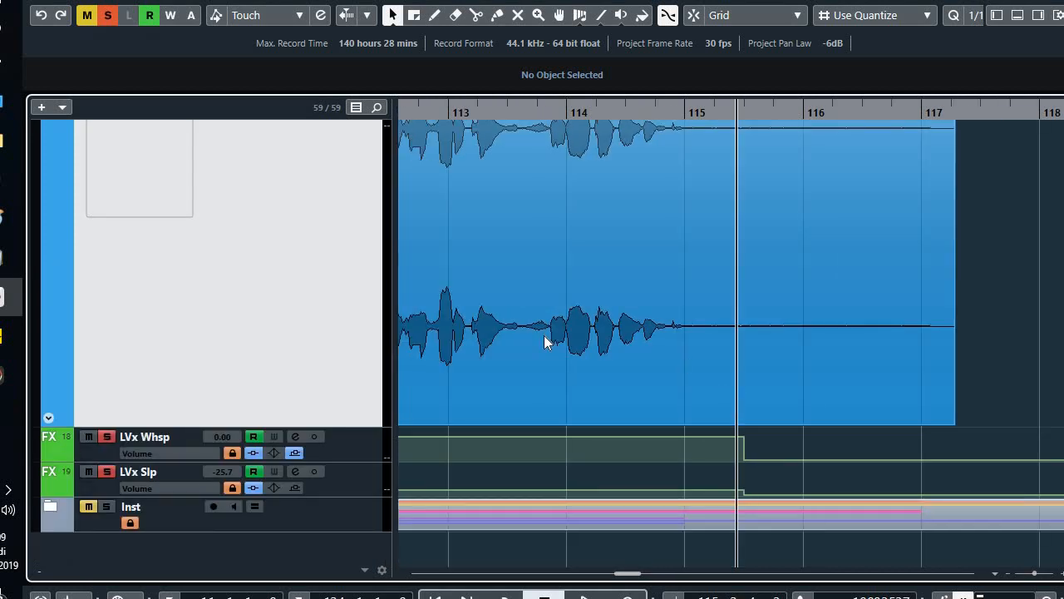
pyautogui.press('g')
pyautogui.press('g')
pyautogui.press('g')
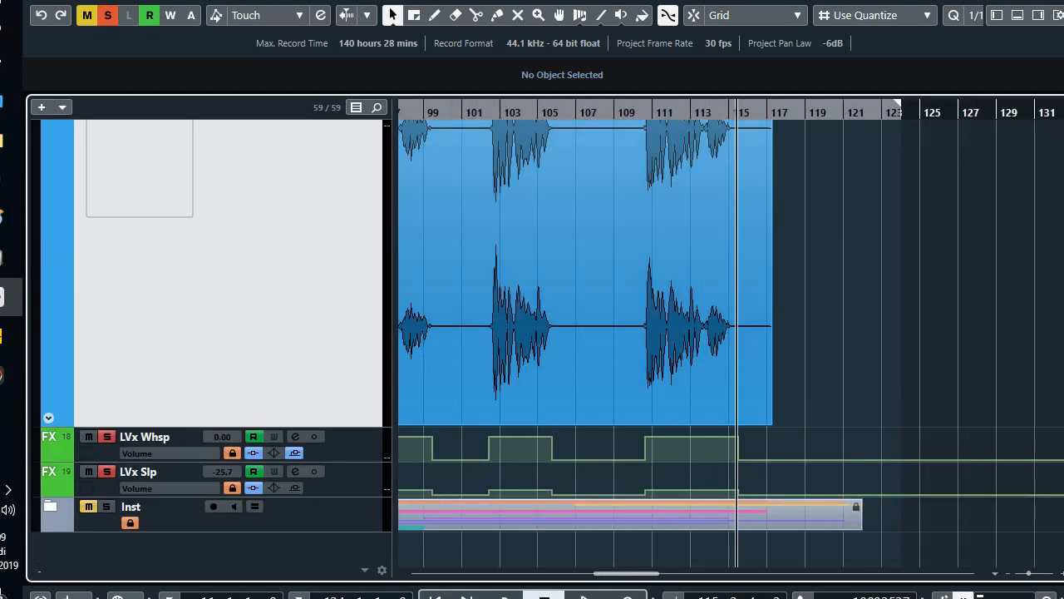
pyautogui.click(995, 572)
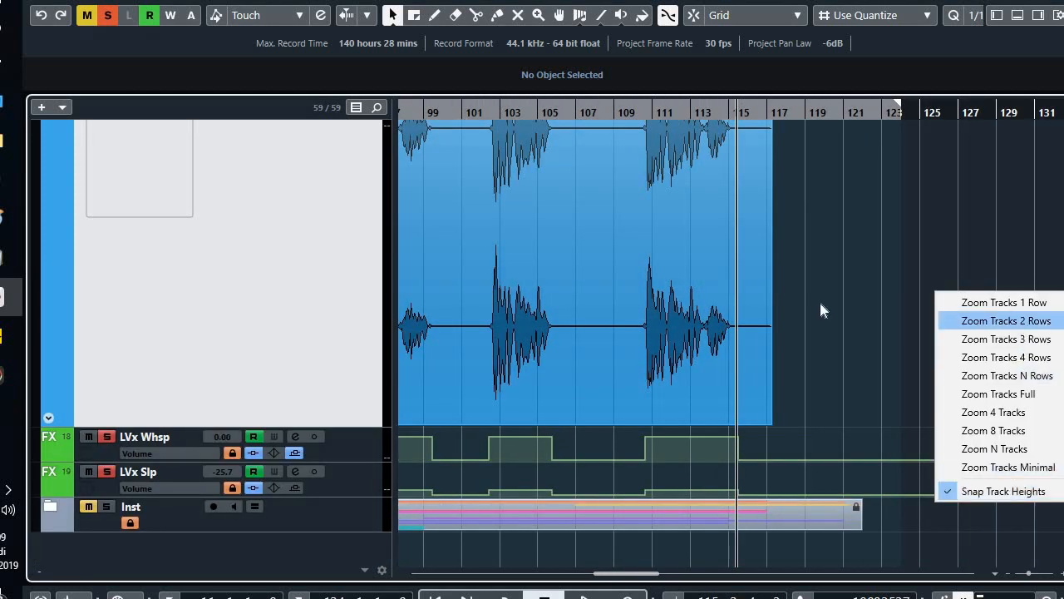
pyautogui.click(1010, 320)
pyautogui.press('g')
pyautogui.press('g')
pyautogui.press('g')
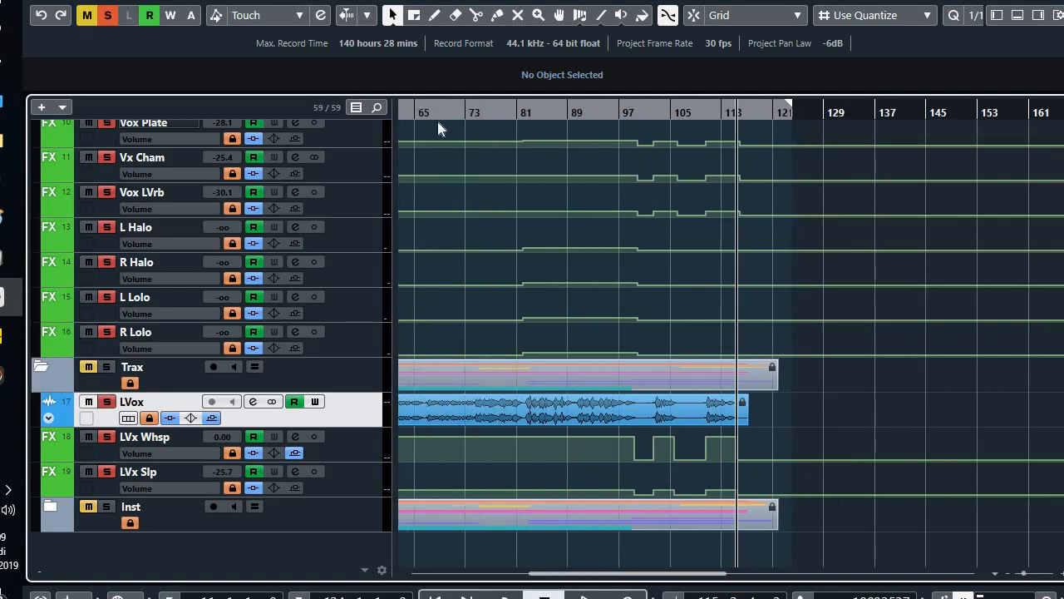
# - Show the whole song in the timeline and set the playhead to bar 11
pyautogui.click(415, 113)
pyautogui.press('g')
pyautogui.press('g')
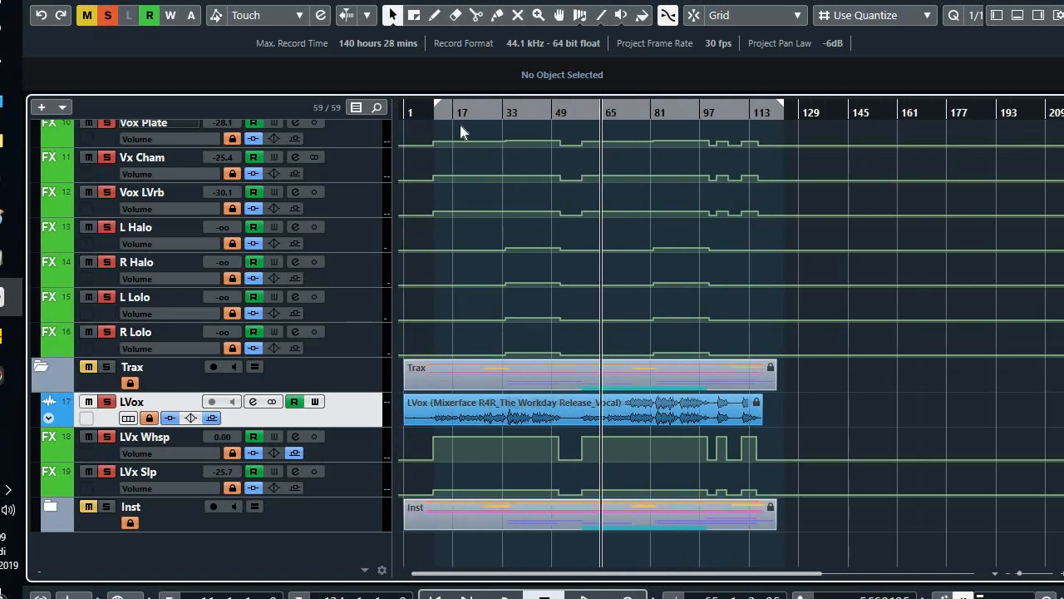
pyautogui.click(442, 107)
pyautogui.click(165, 592)
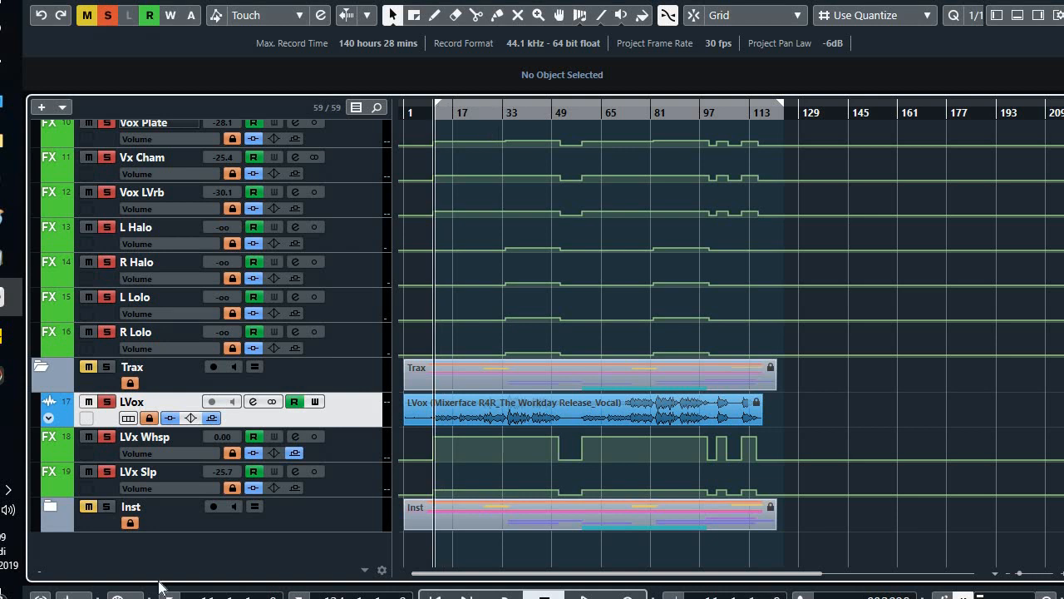
# - Open the LVx Whsp channel settings and its Morphoder Mono insert, arranging both windows clear of the track list
pyautogui.click(348, 443)
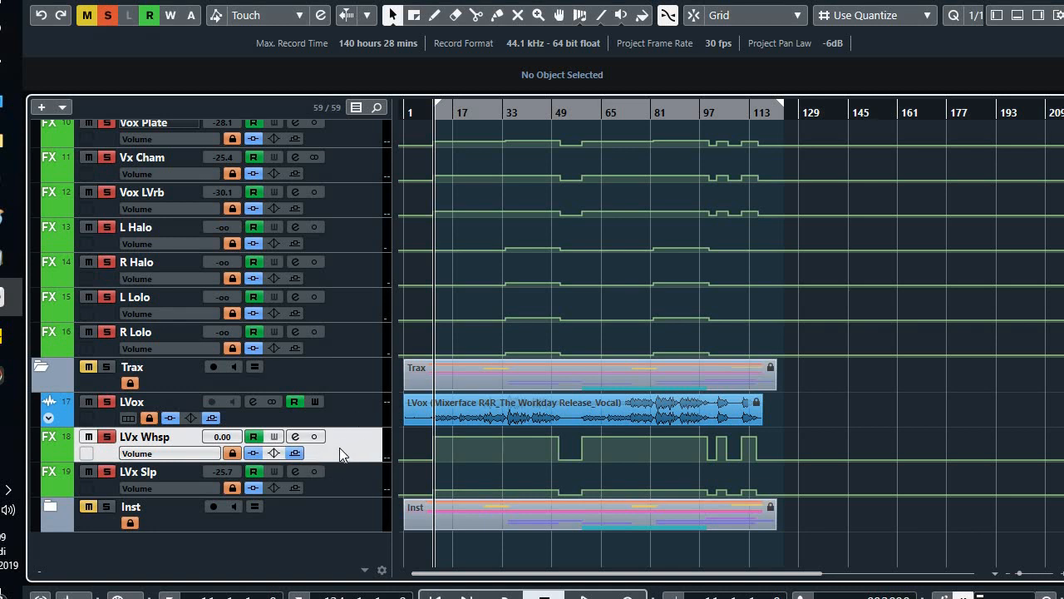
pyautogui.click(293, 437)
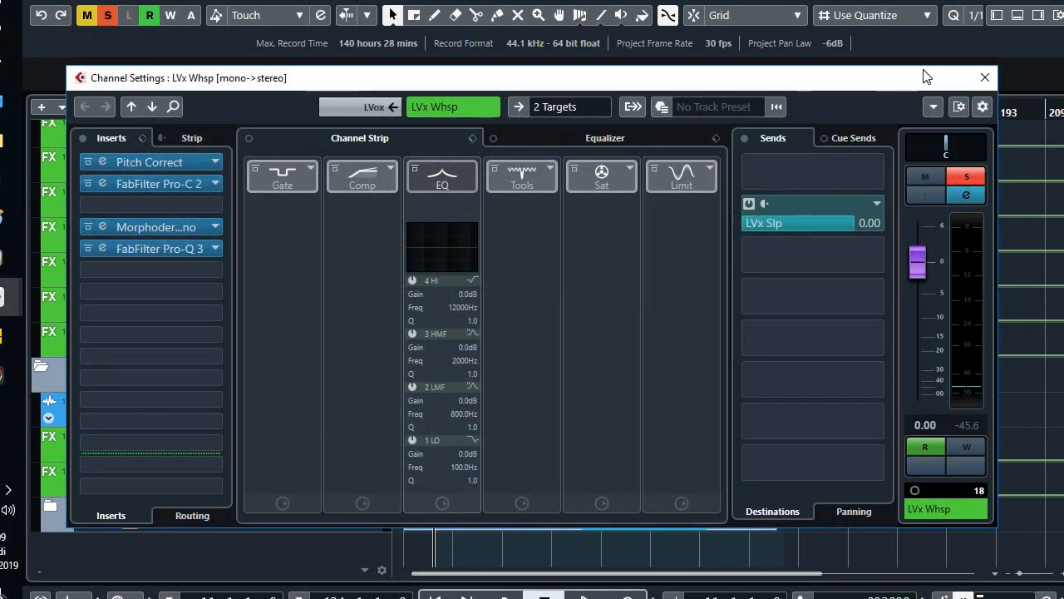
pyautogui.moveTo(640, 77); pyautogui.dragTo(964, 60)
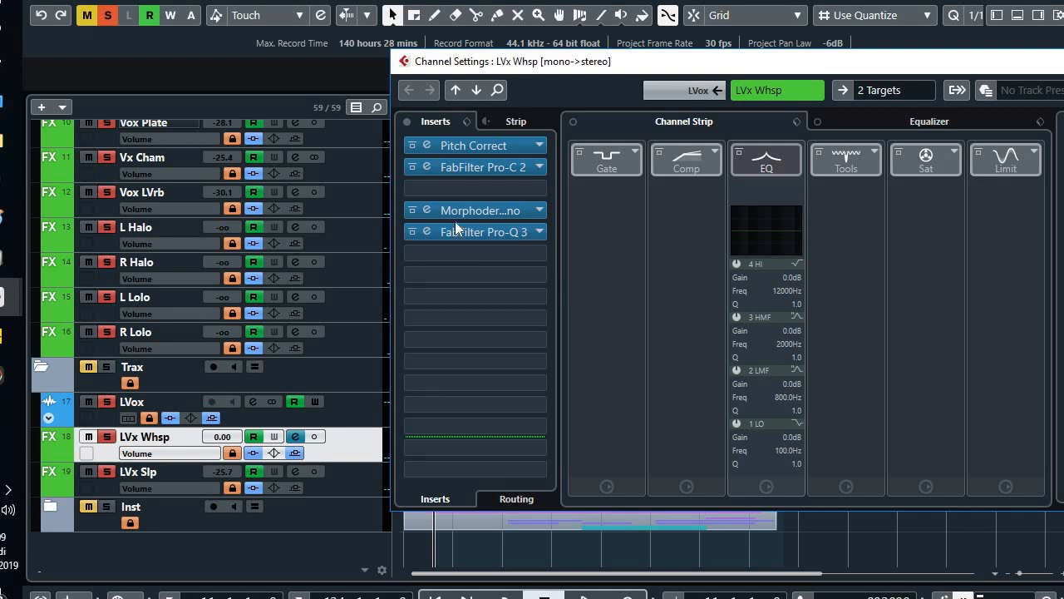
pyautogui.click(422, 210)
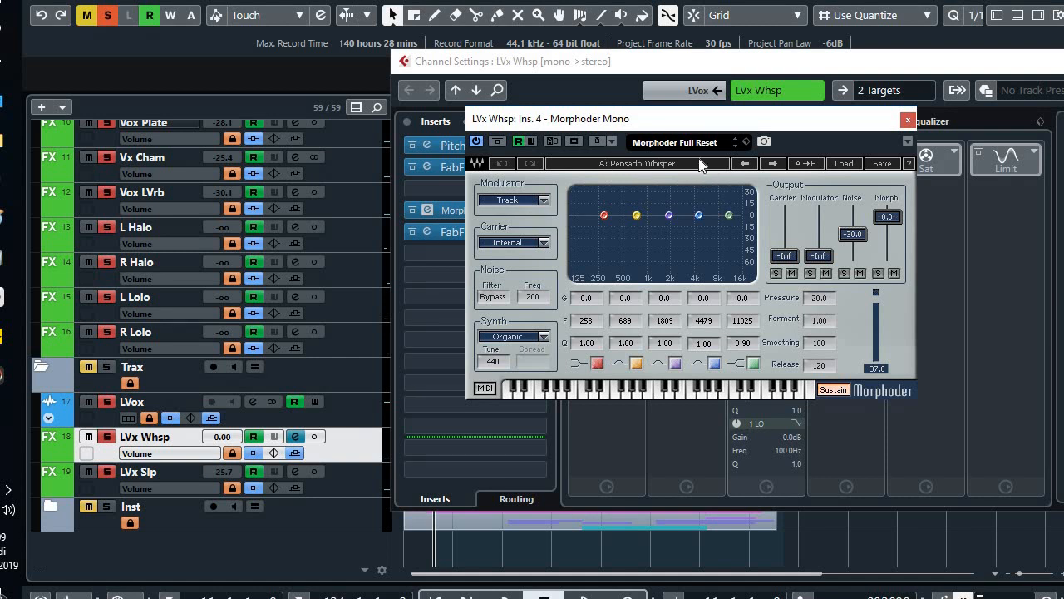
pyautogui.moveTo(726, 123); pyautogui.dragTo(869, 123)
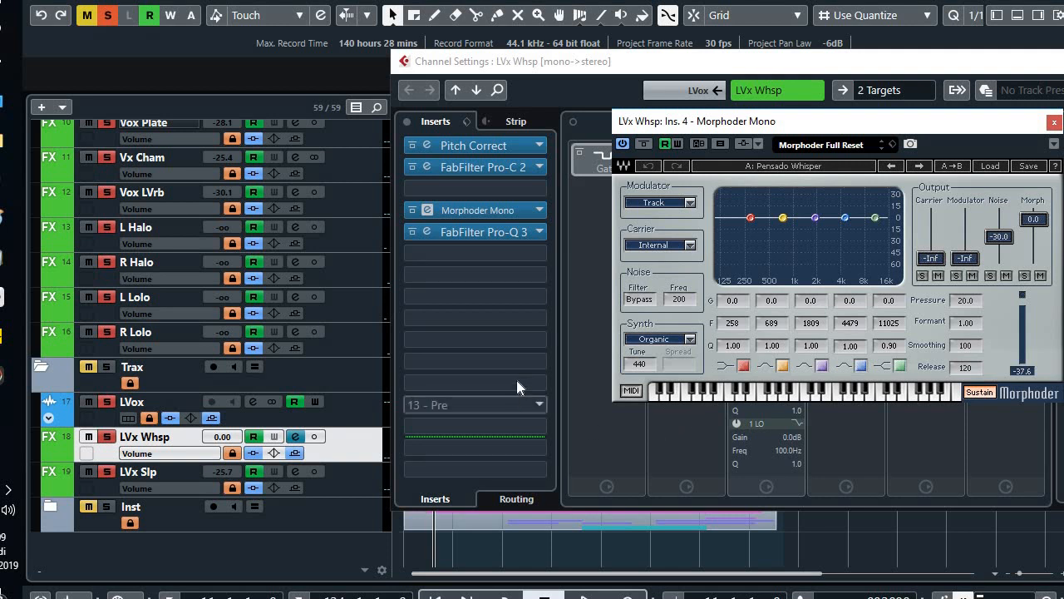
# - Check the Vox Bus inserts, start playback from bar 11, and close the channel settings
pyautogui.scroll(5, 351, 337)
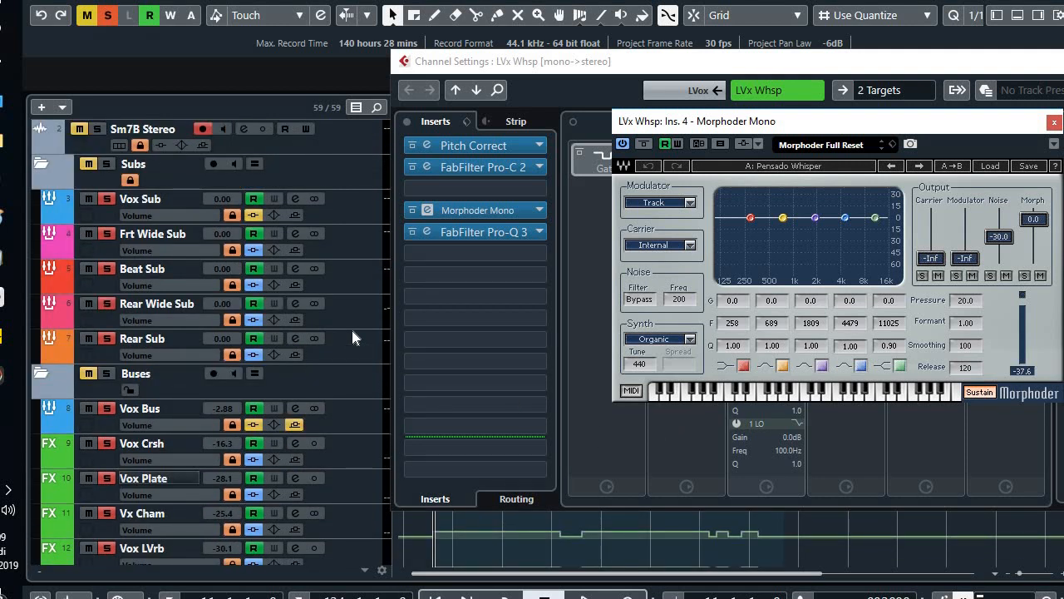
pyautogui.click(295, 408)
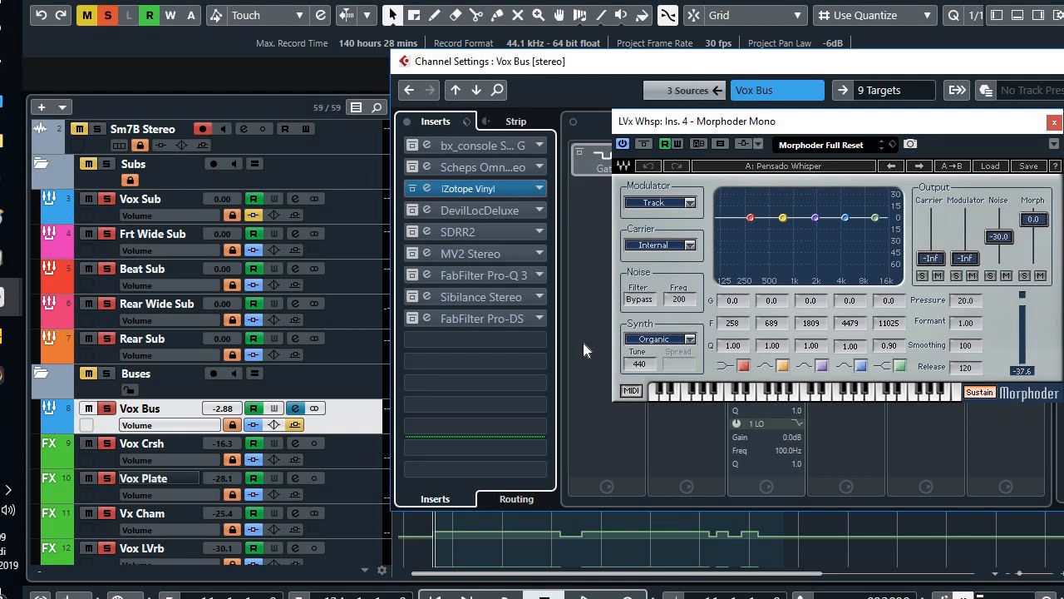
pyautogui.press('space')
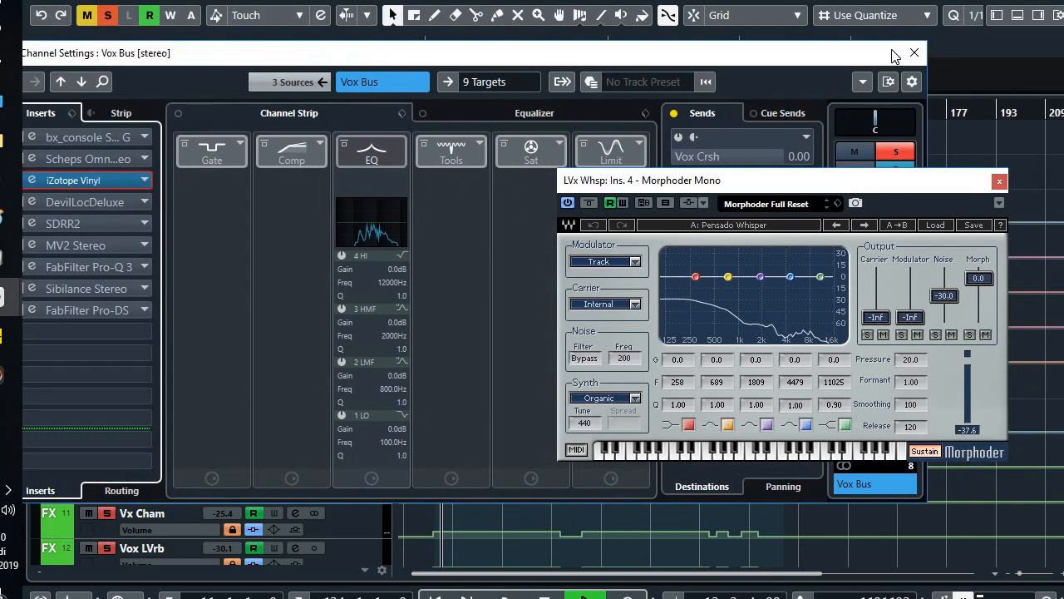
pyautogui.click(914, 53)
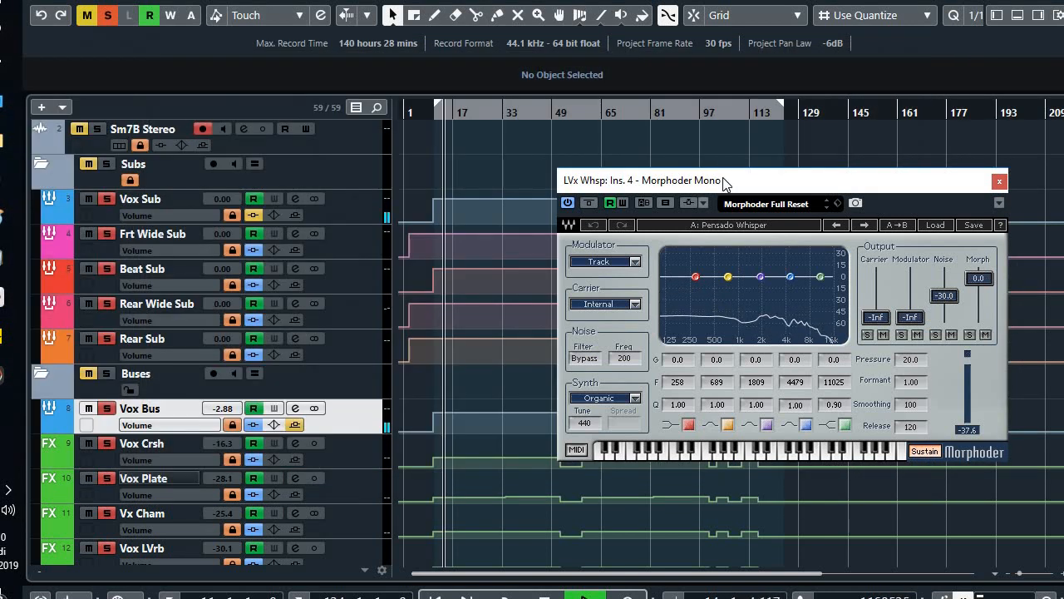
# - Mute the LVx Whsp and LVx Slp effect channels during playback to hear LVox without them
pyautogui.scroll(-6, 442, 337)
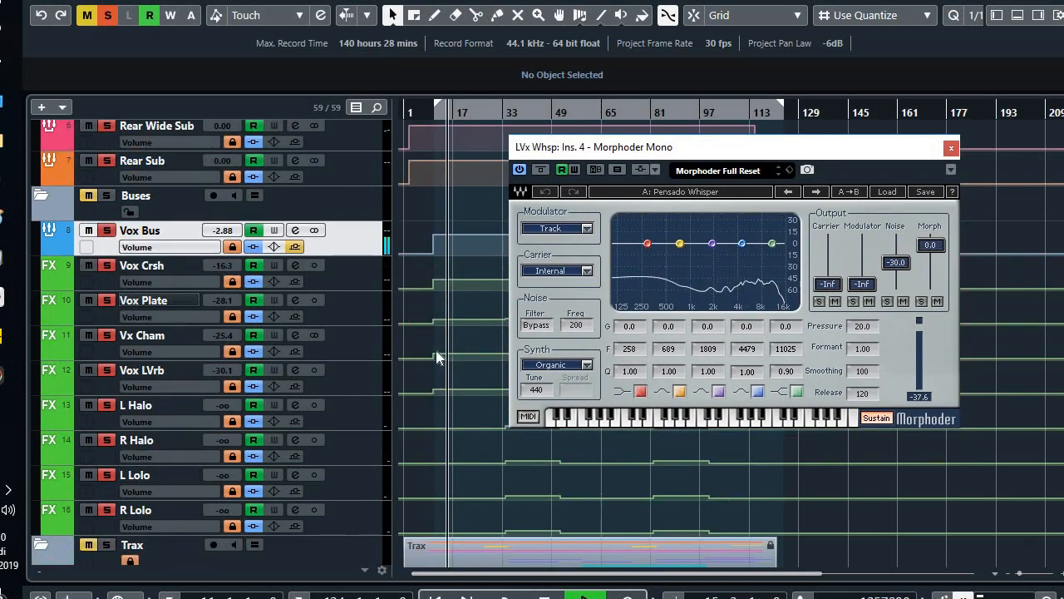
pyautogui.scroll(-3, 423, 350)
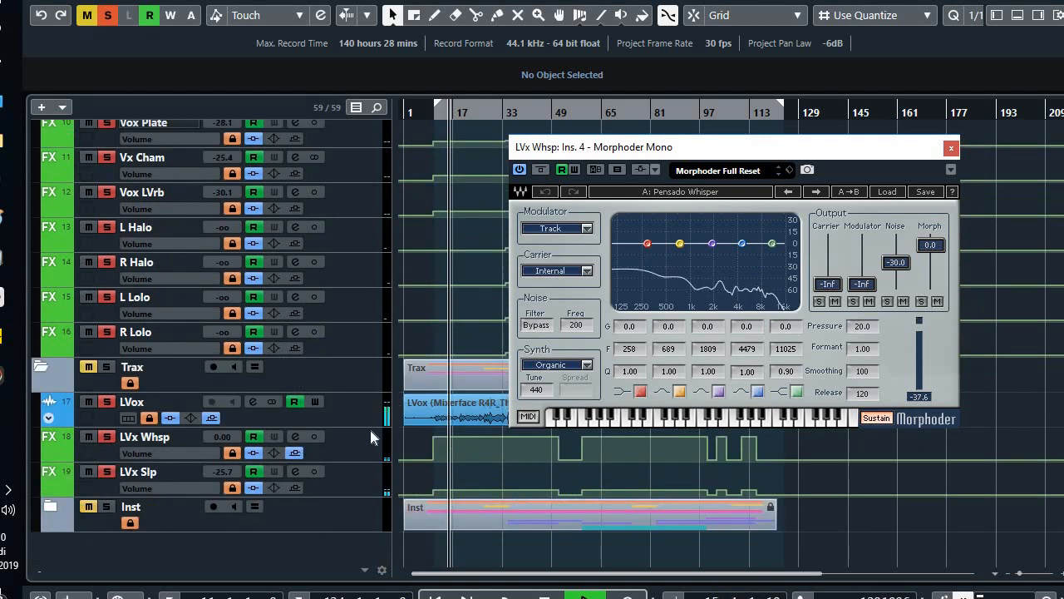
pyautogui.click(88, 437)
pyautogui.click(88, 471)
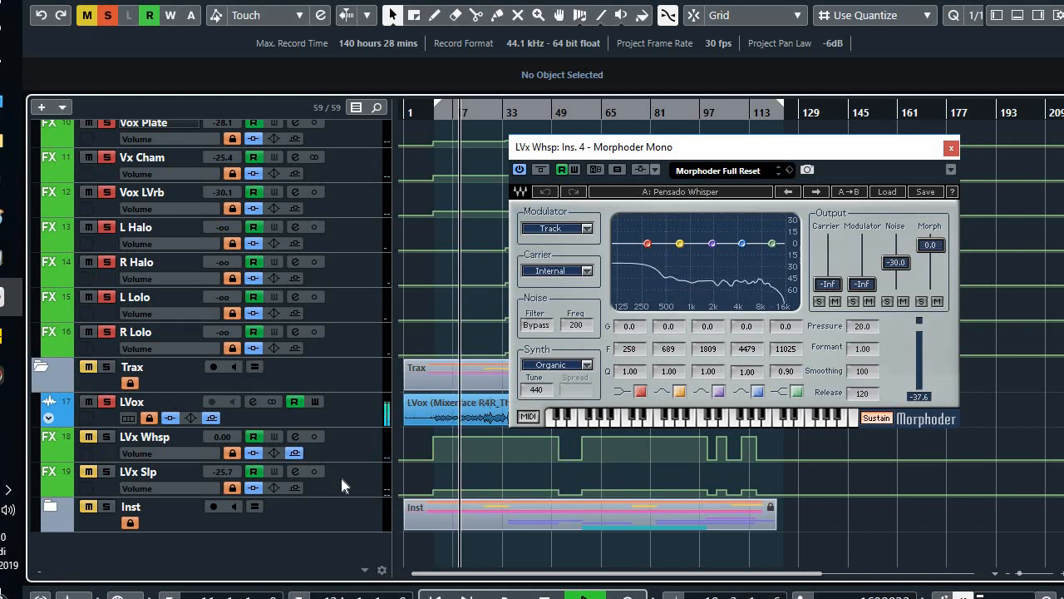
# - Solo the LVx Whsp and LVx Slp effect channels again to hear them with LVox, and stop playback
pyautogui.click(106, 433)
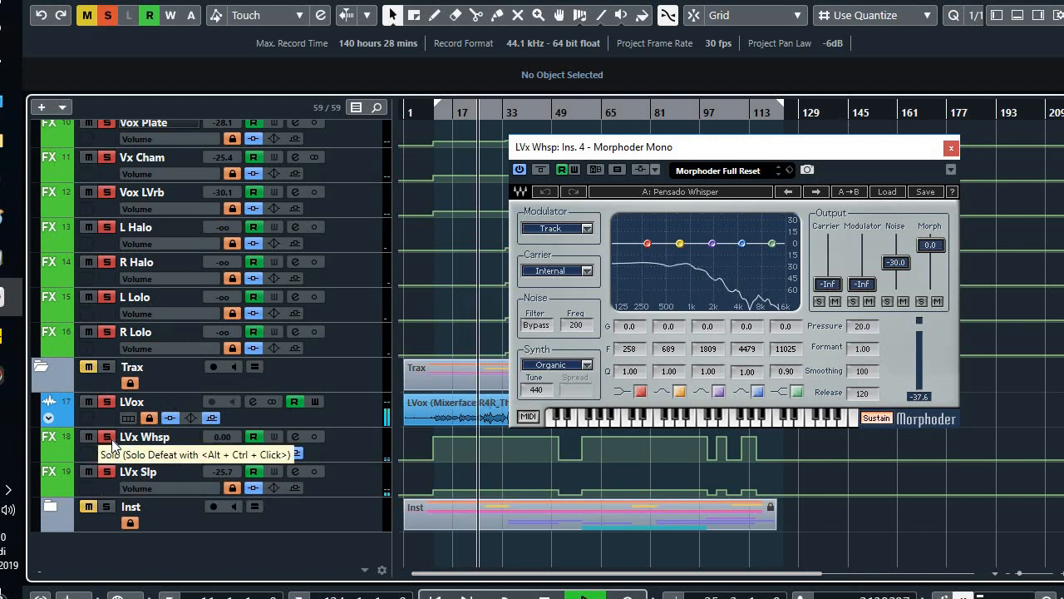
pyautogui.press('space')
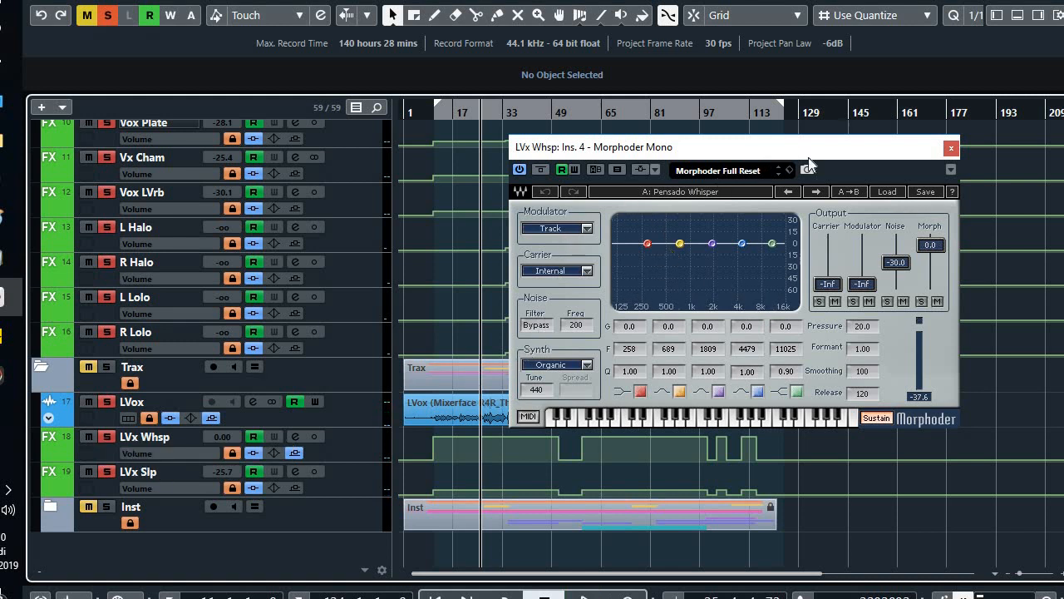
# - Open the Pitch Correct insert from the LVx Whsp channel settings, arrange the windows to examine its correction settings, and close it
pyautogui.moveTo(819, 158); pyautogui.dragTo(862, 145)
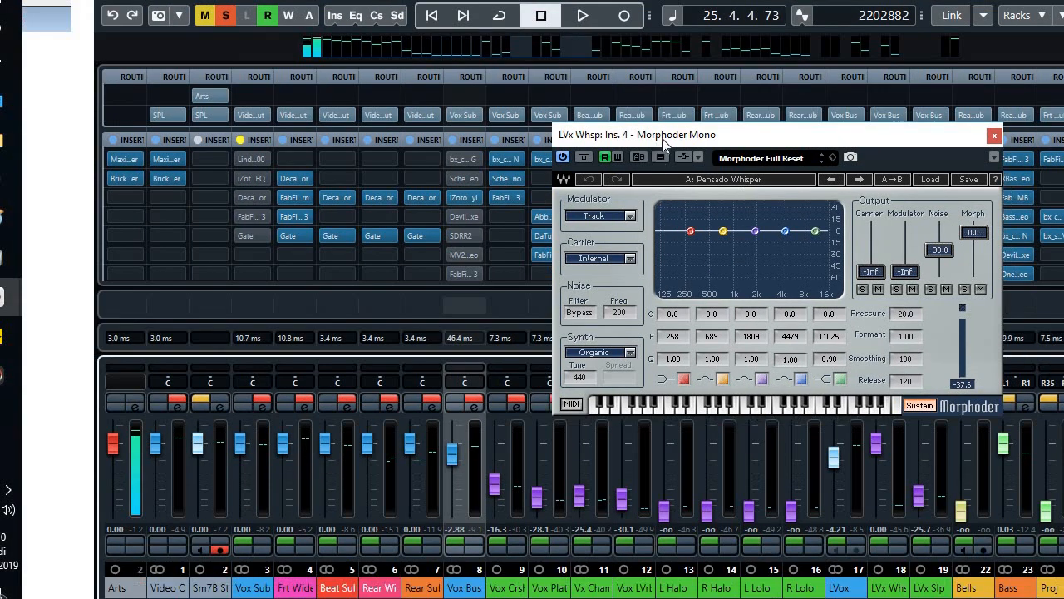
pyautogui.press('F3')
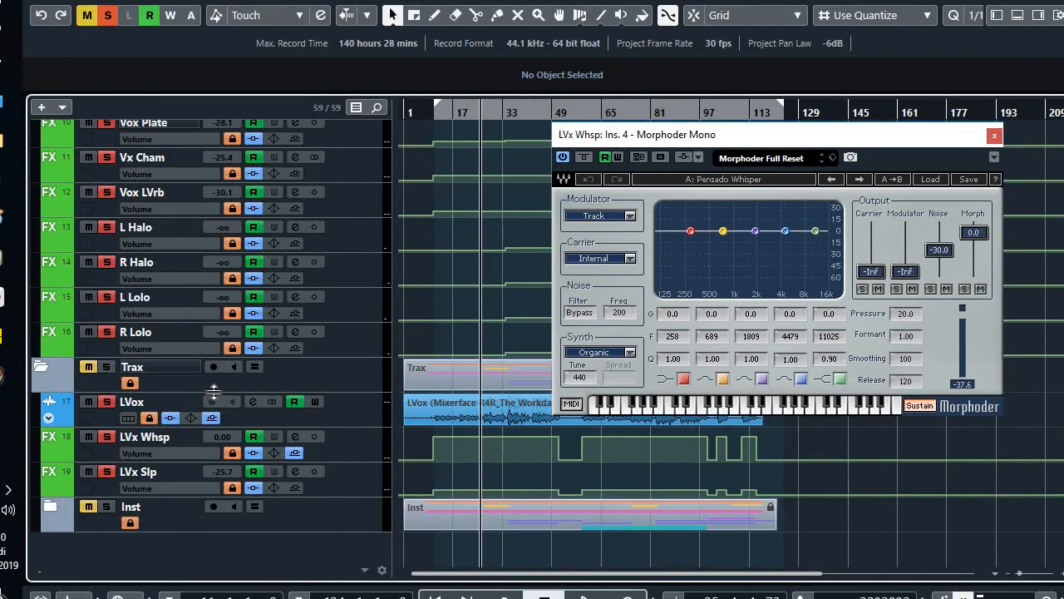
pyautogui.click(295, 435)
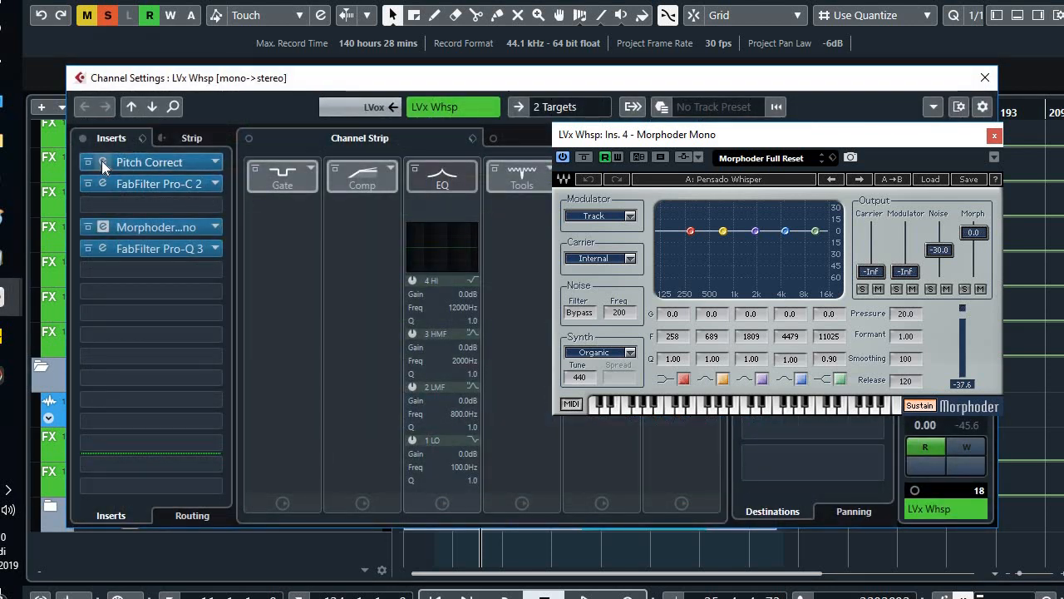
pyautogui.click(111, 167)
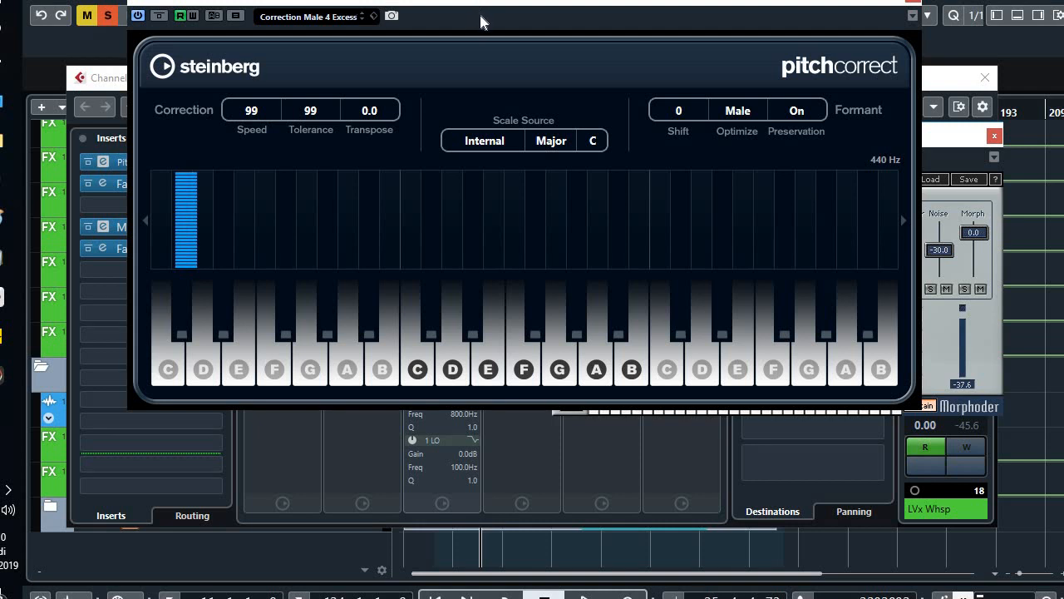
pyautogui.moveTo(578, 25); pyautogui.dragTo(724, 34)
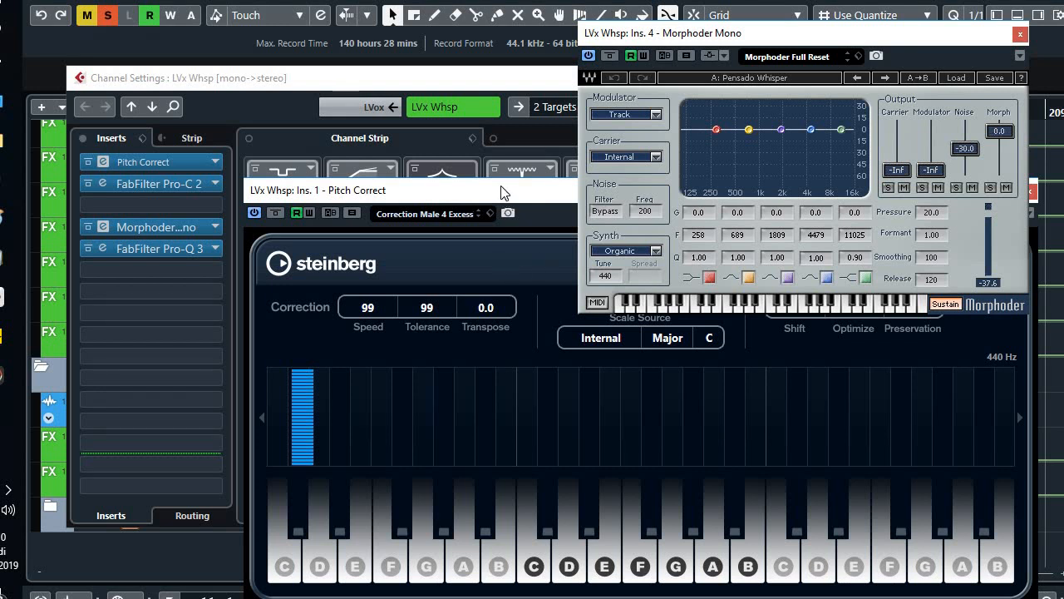
pyautogui.click(480, 353)
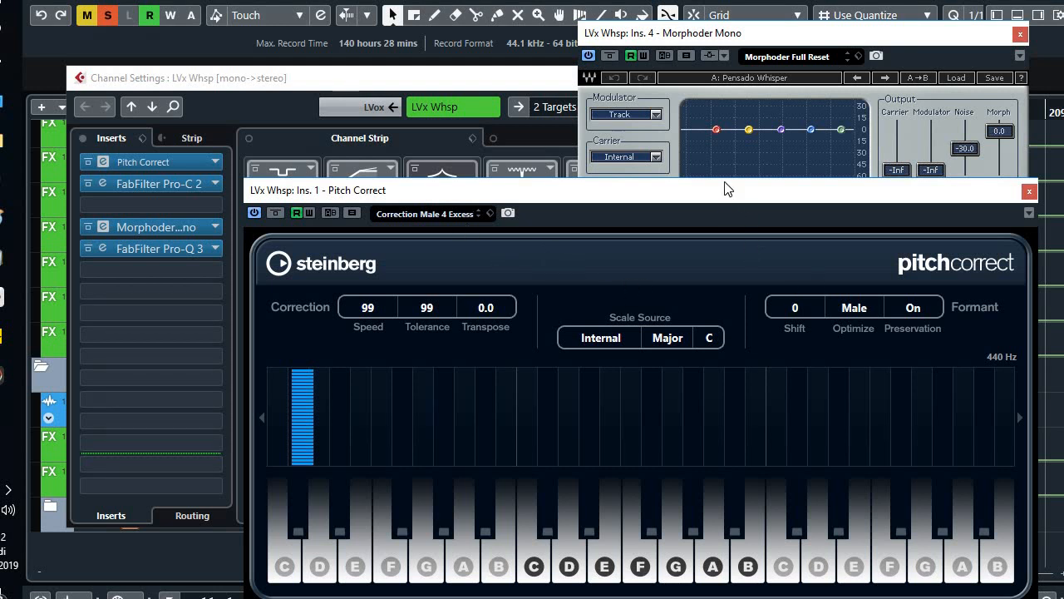
pyautogui.moveTo(730, 189); pyautogui.dragTo(737, 99)
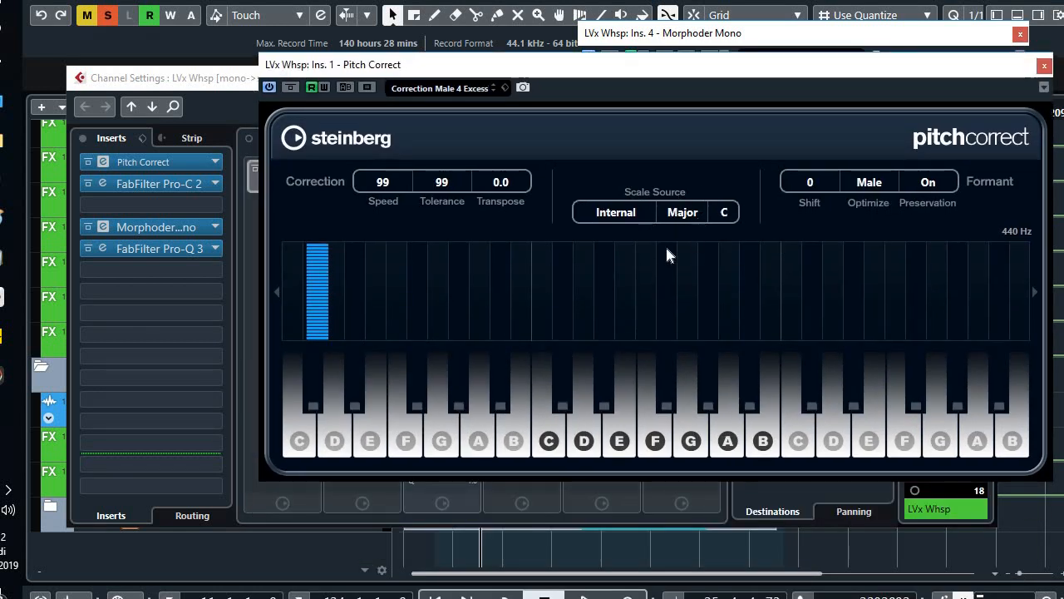
pyautogui.click(1044, 66)
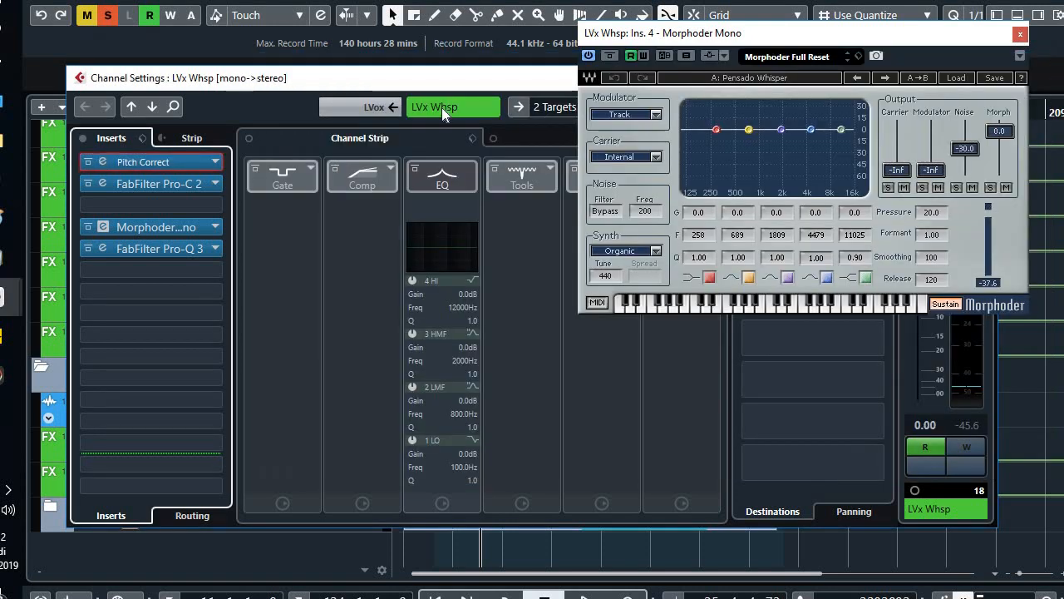
# - Examine the compression style and controls of the FabFilter Pro-C 2 insert on LVx Whsp, and close its window
pyautogui.click(109, 184)
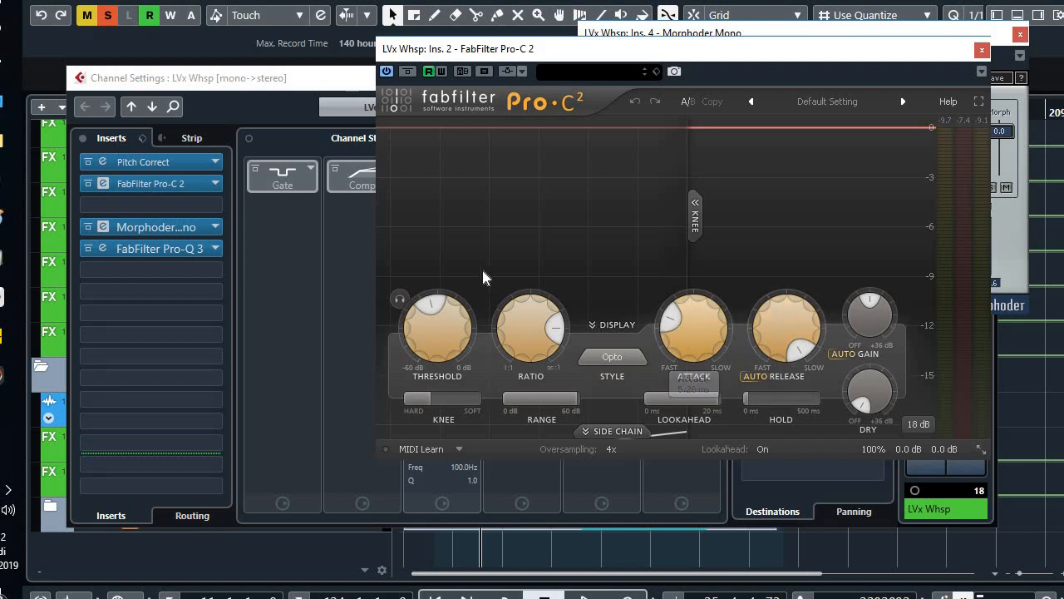
pyautogui.click(612, 356)
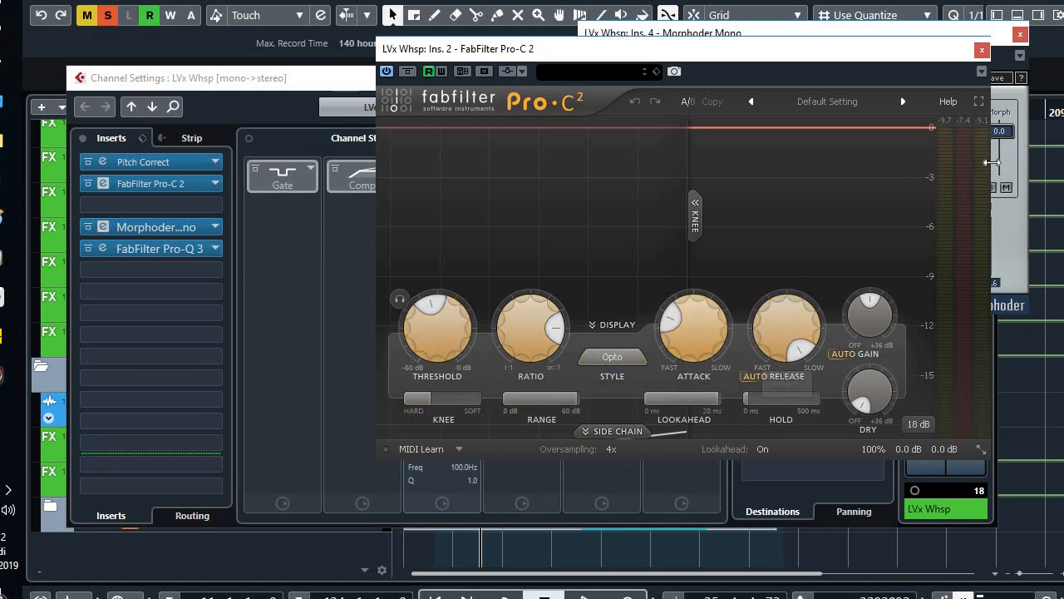
pyautogui.click(983, 52)
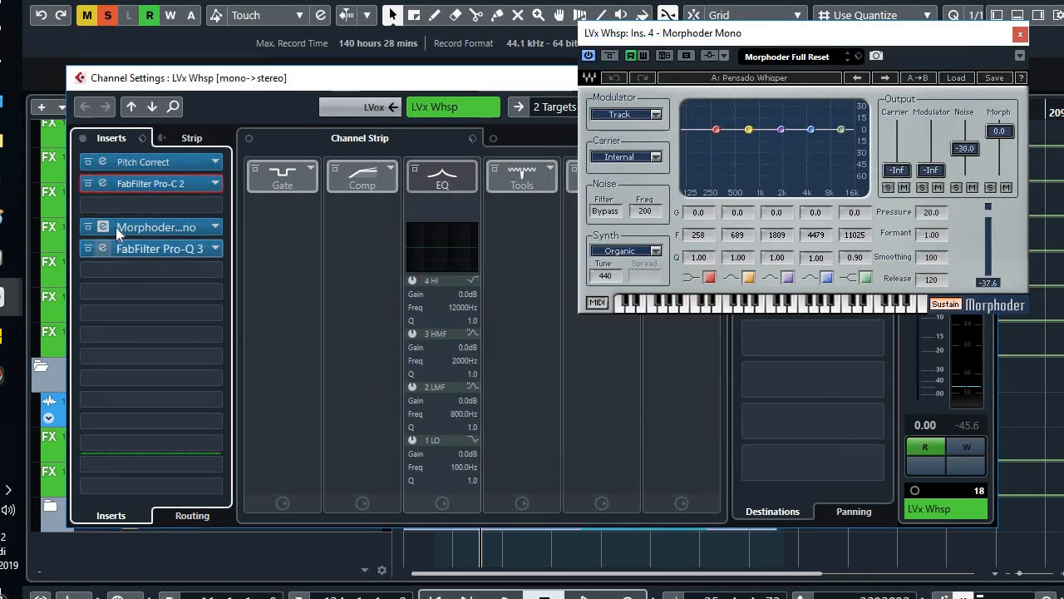
# - Open the FabFilter Pro-Q 3 insert on LVx Whsp, inspect its cut filters and bell band, and bring its window fully into view
pyautogui.click(101, 247)
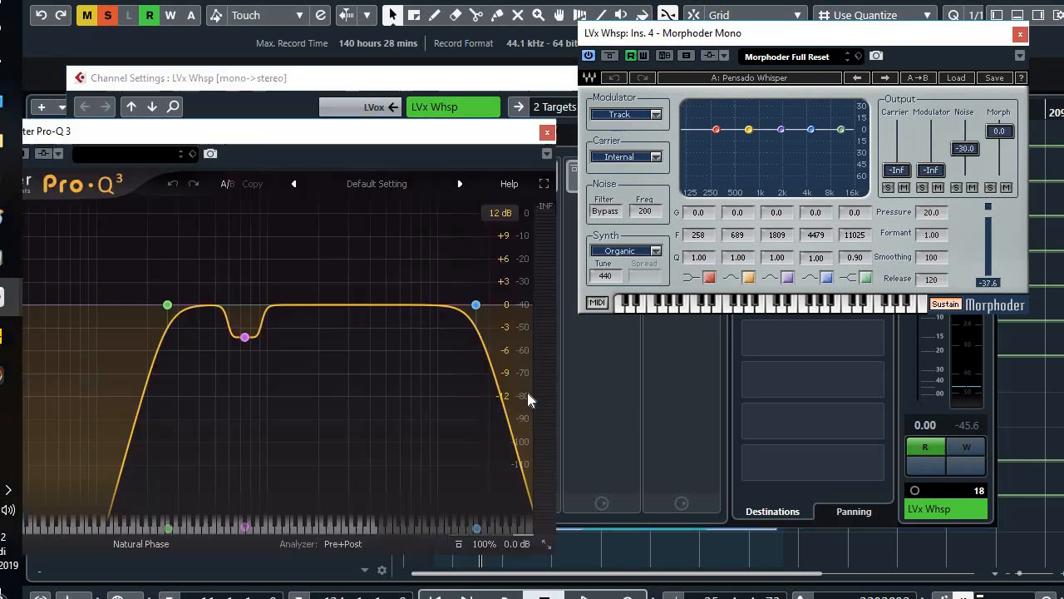
pyautogui.click(245, 336)
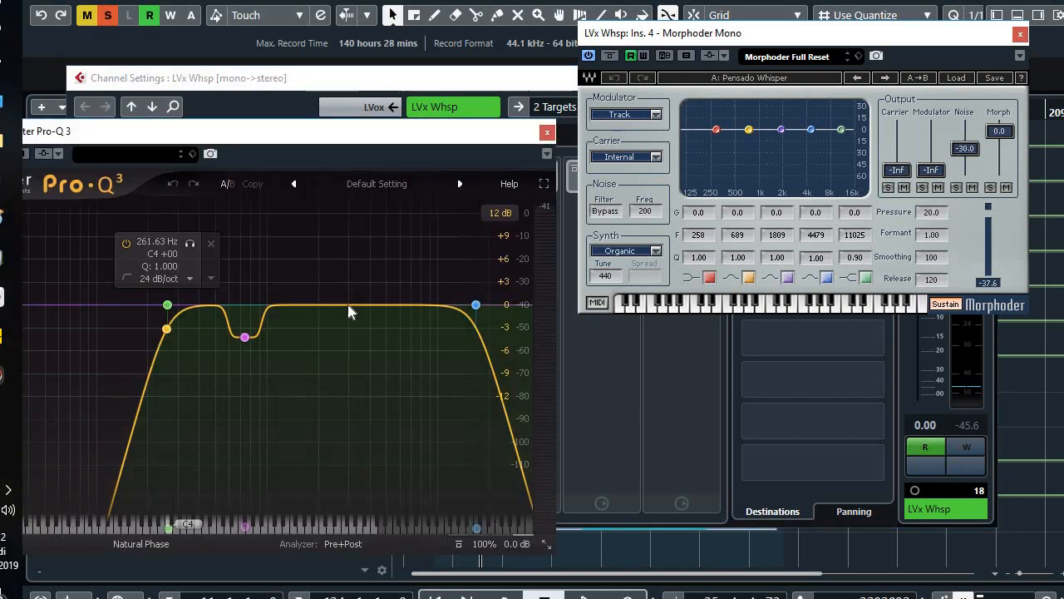
pyautogui.click(476, 305)
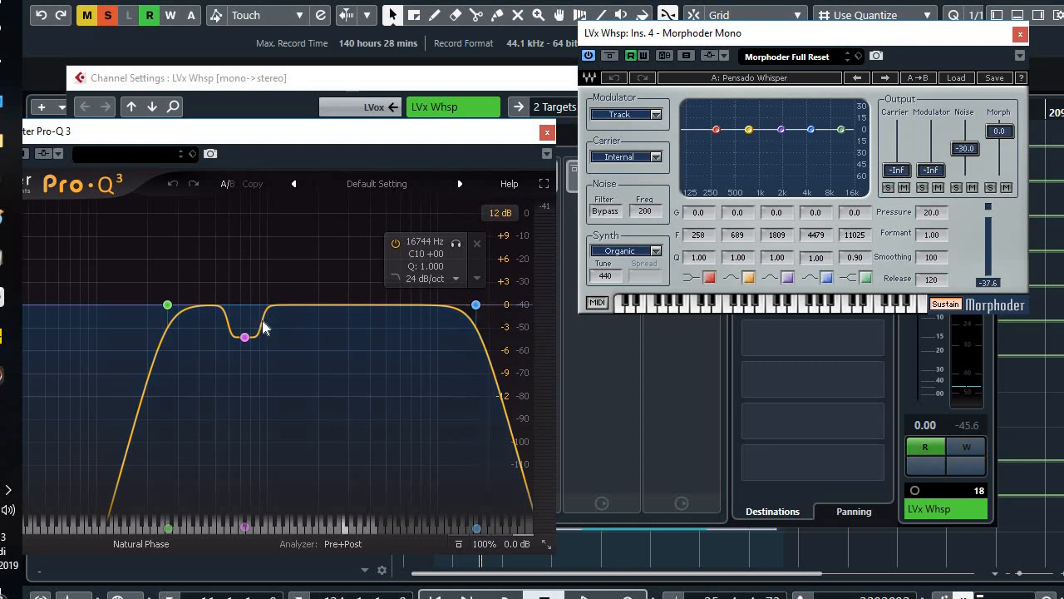
pyautogui.click(246, 336)
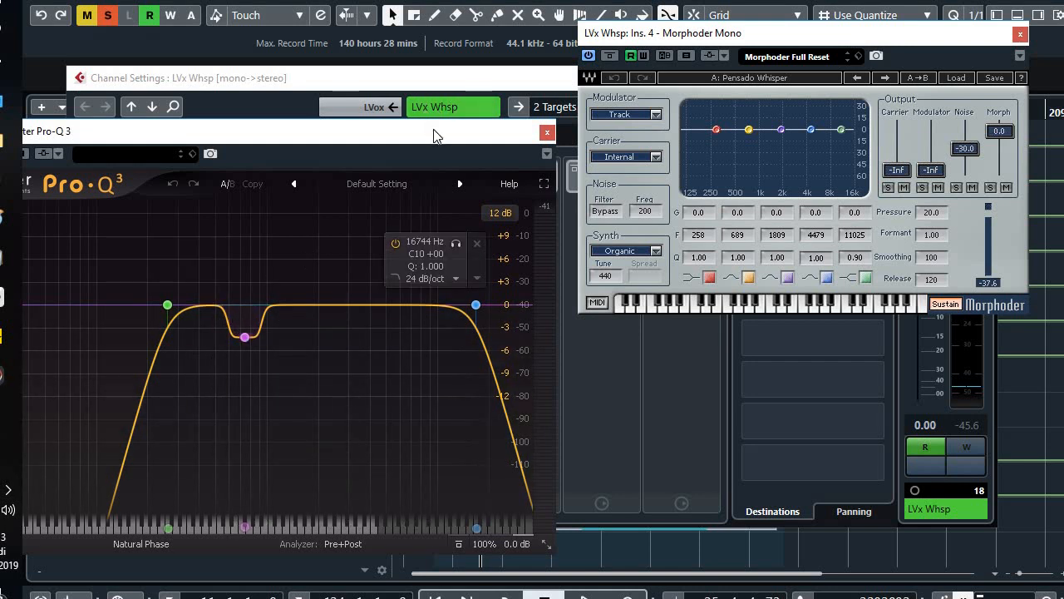
pyautogui.moveTo(437, 135); pyautogui.dragTo(831, 138)
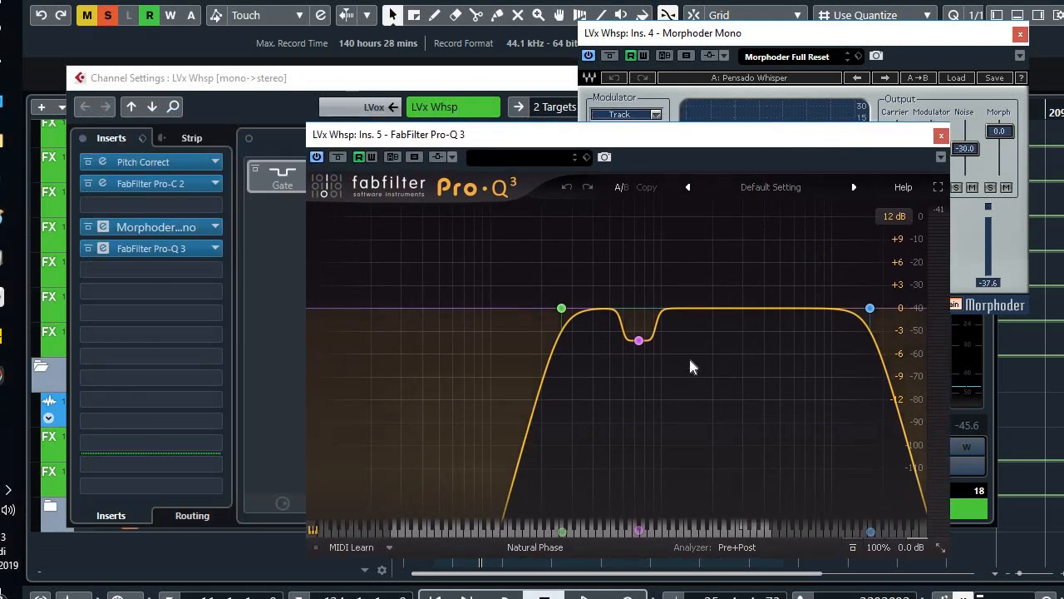
# - Play the whisper and repeatedly bypass and re-enable Pro-Q 3's bell cut to compare the sound, leaving the band enabled and playback stopped
pyautogui.press('space')
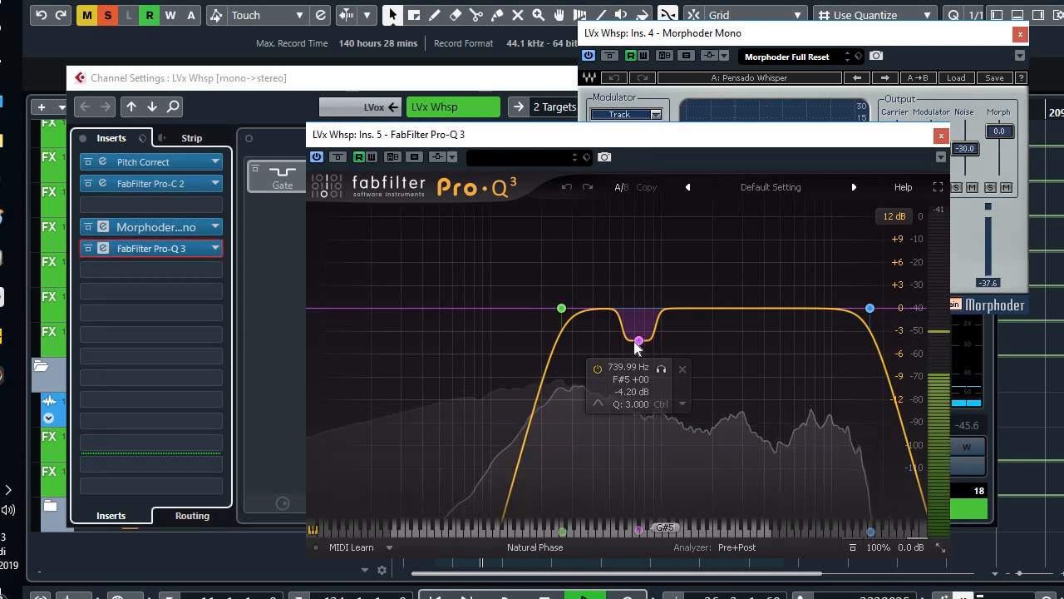
pyautogui.click(597, 369)
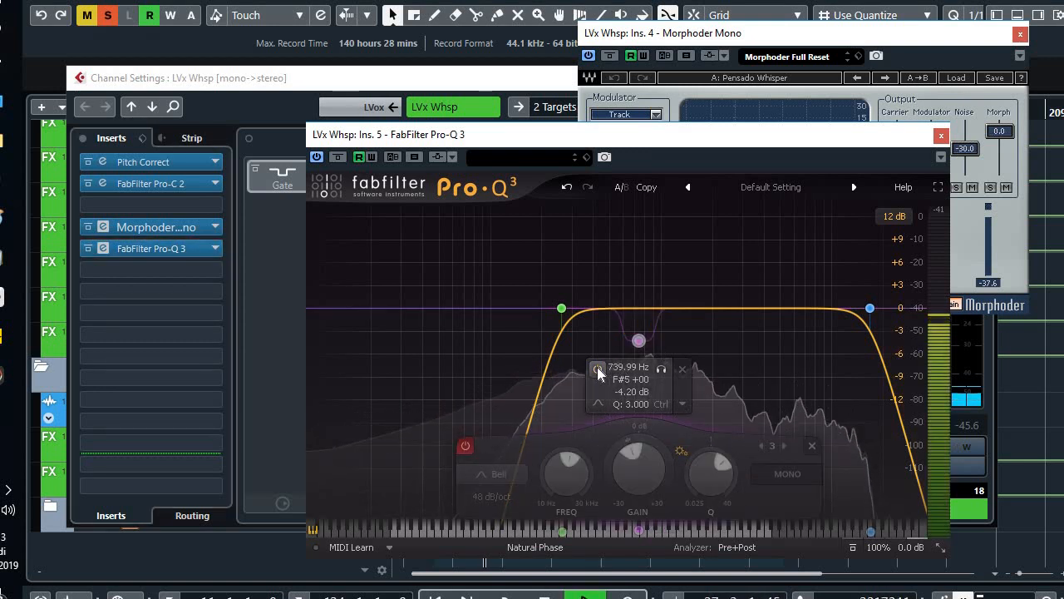
pyautogui.click(597, 369)
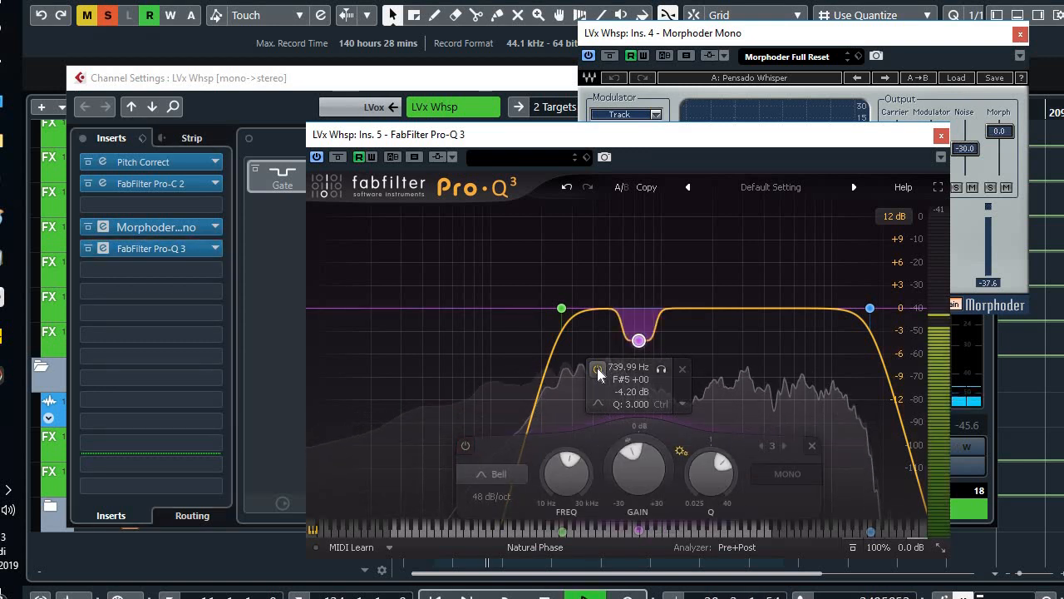
pyautogui.click(597, 369)
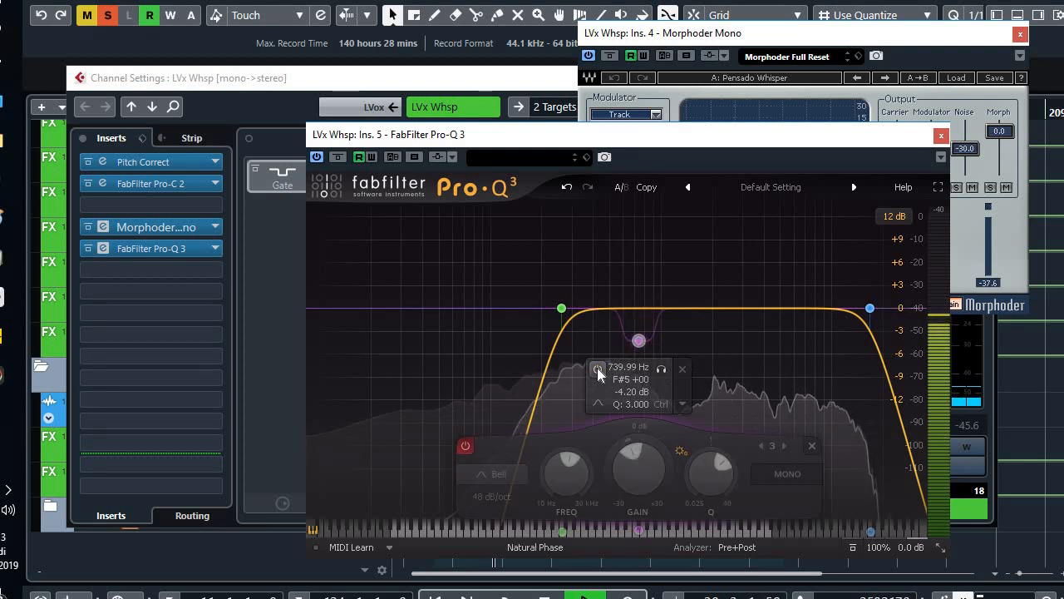
pyautogui.click(597, 369)
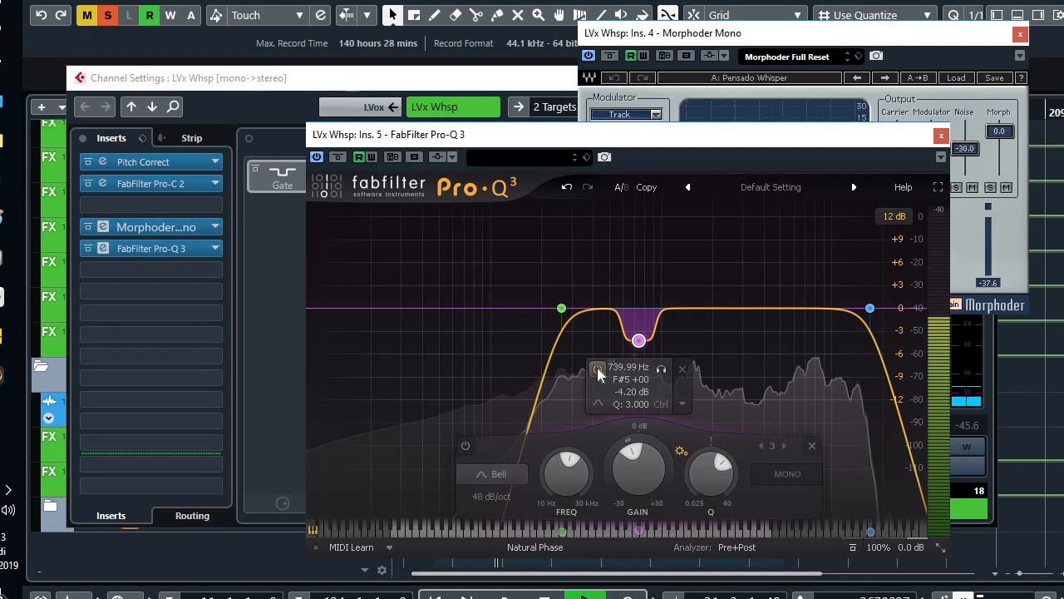
pyautogui.click(597, 369)
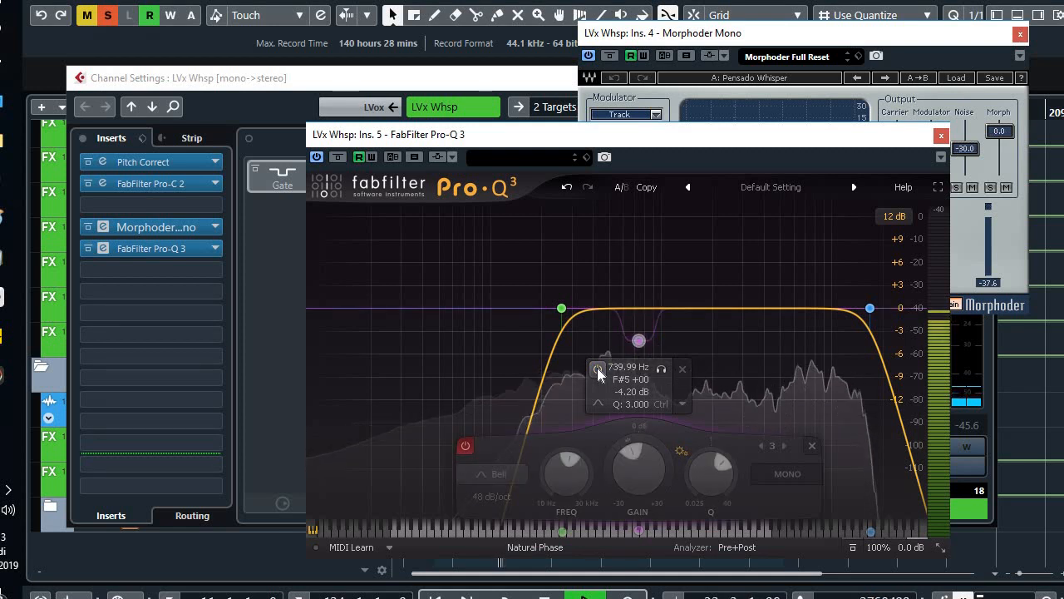
pyautogui.click(597, 369)
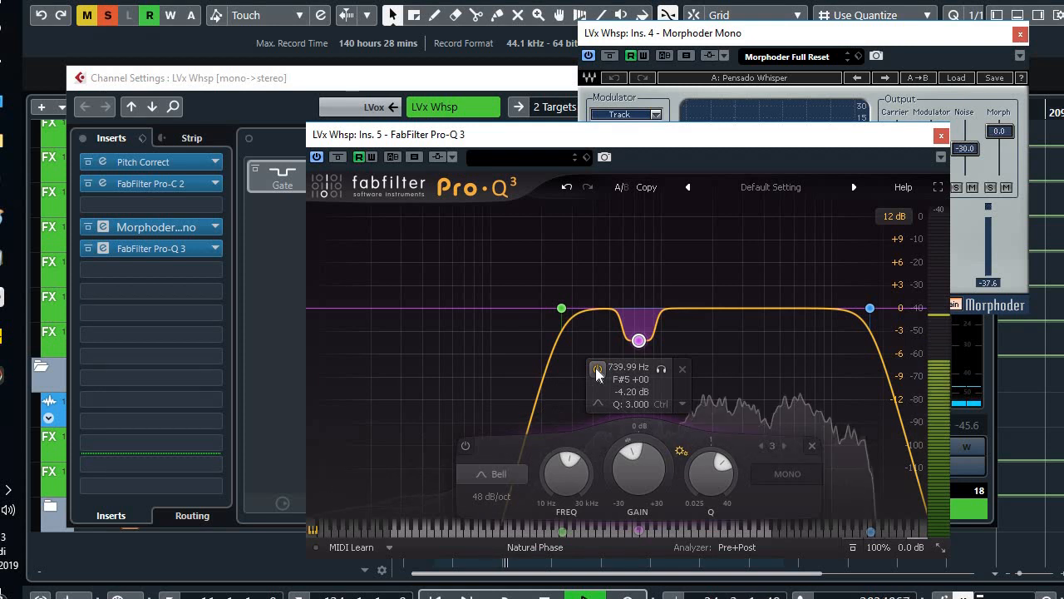
pyautogui.click(597, 369)
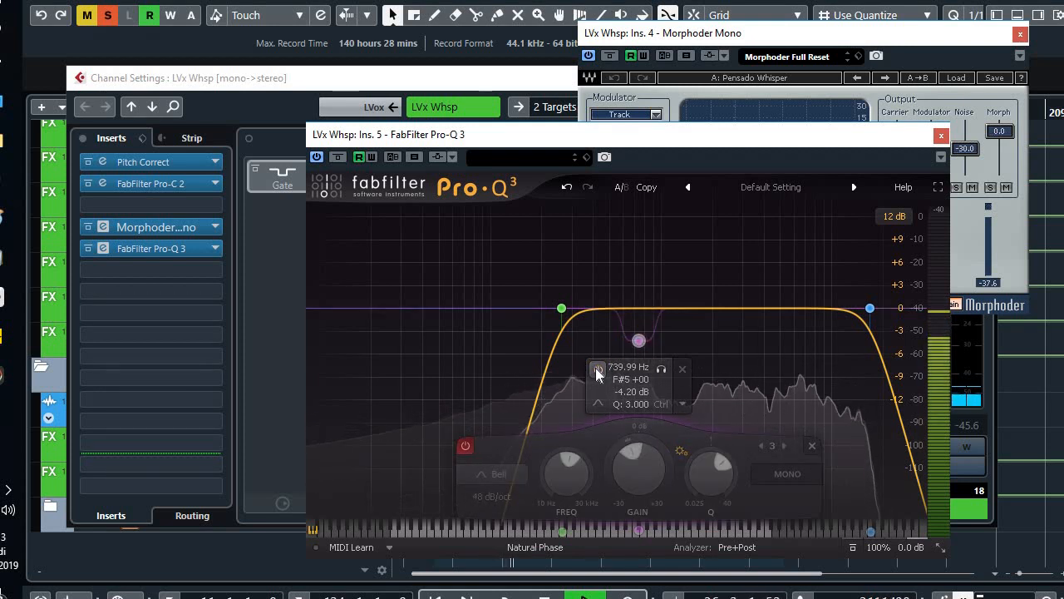
pyautogui.click(597, 369)
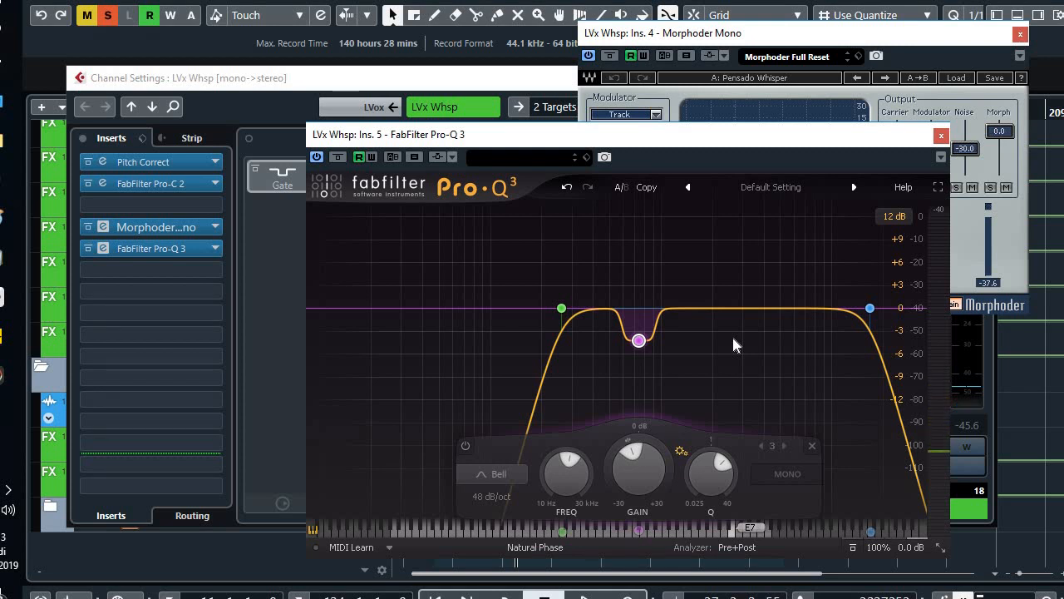
# - Close the Pro-Q 3, Morphoder and LVx Whsp channel settings windows to return to the track list
pyautogui.moveTo(694, 379)
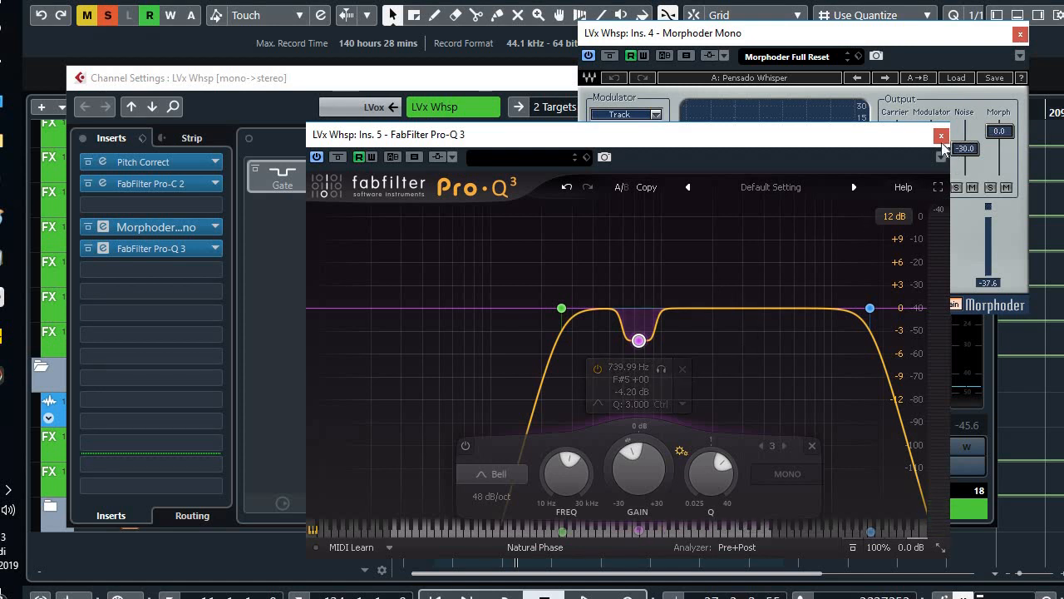
pyautogui.hotkey('ctrl', 'w')
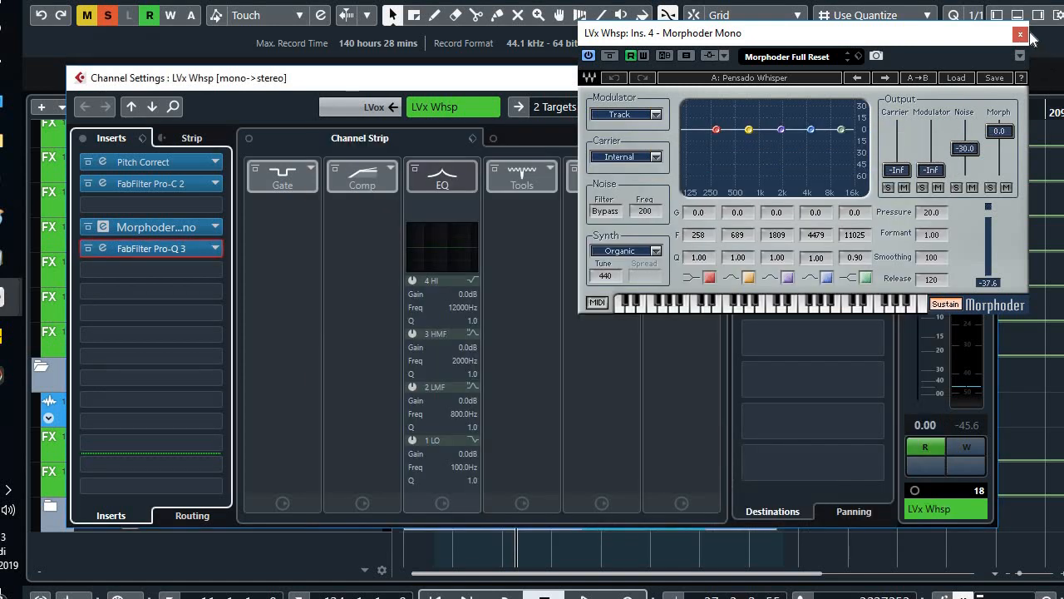
pyautogui.click(1020, 34)
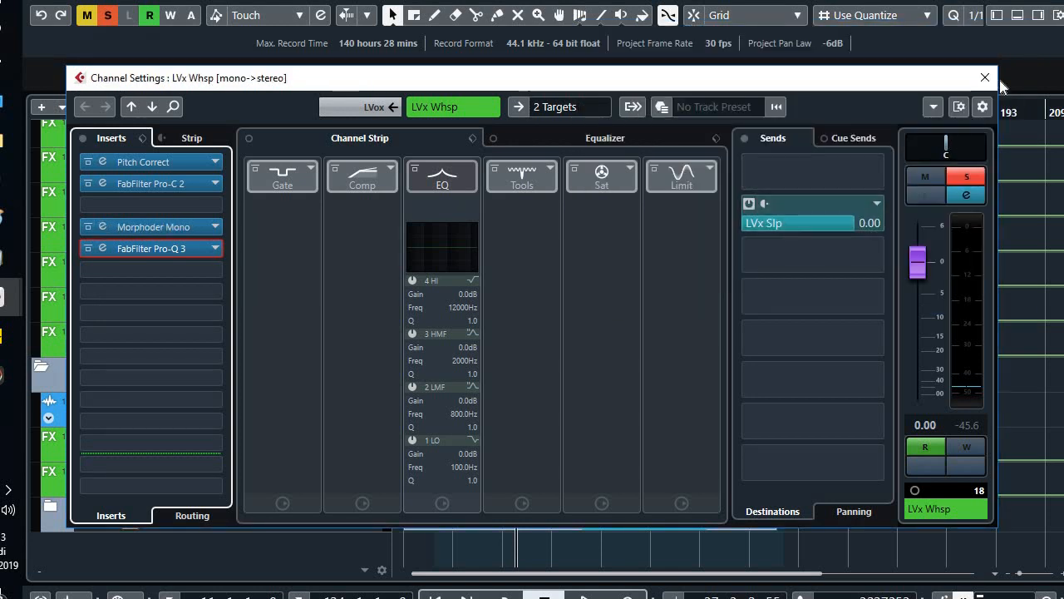
pyautogui.moveTo(948, 80); pyautogui.dragTo(995, 33)
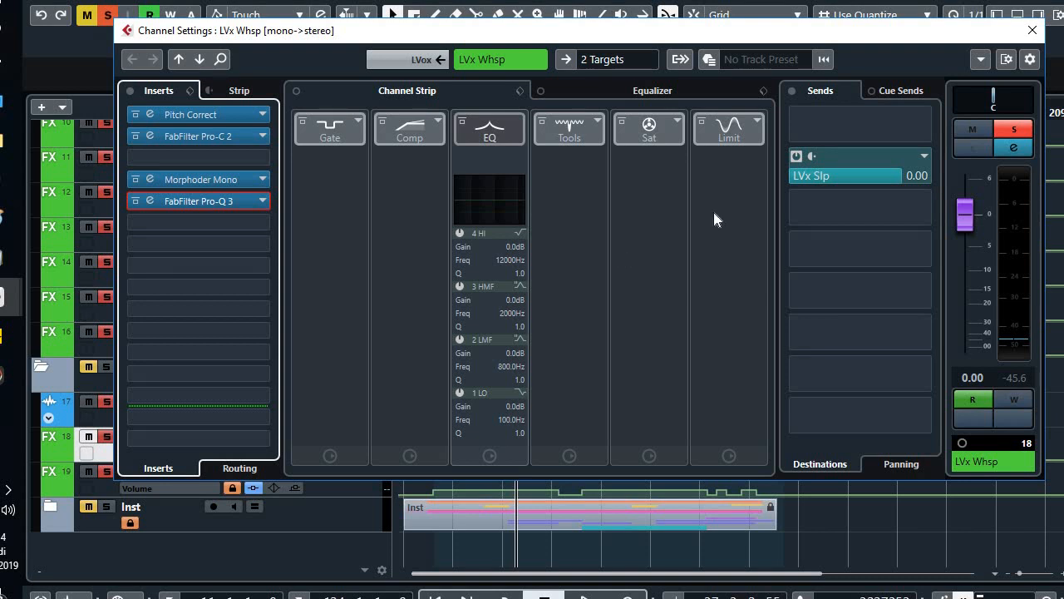
pyautogui.press('e')
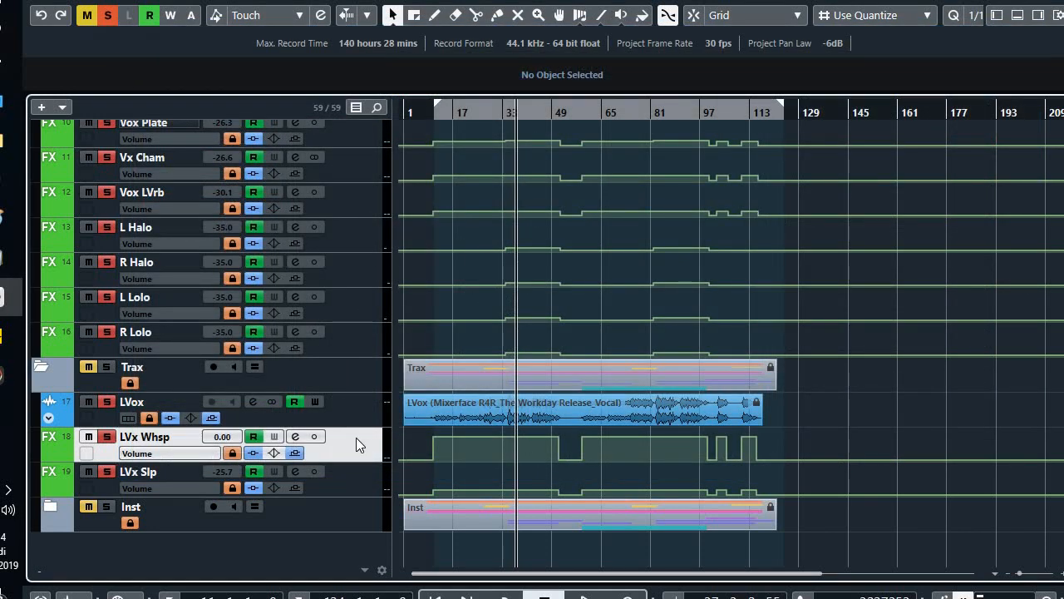
# - Open the LVx Slp channel settings and its EchoBoy insert, and show the Tweak controls for width, L/R offset and accent
pyautogui.click(295, 470)
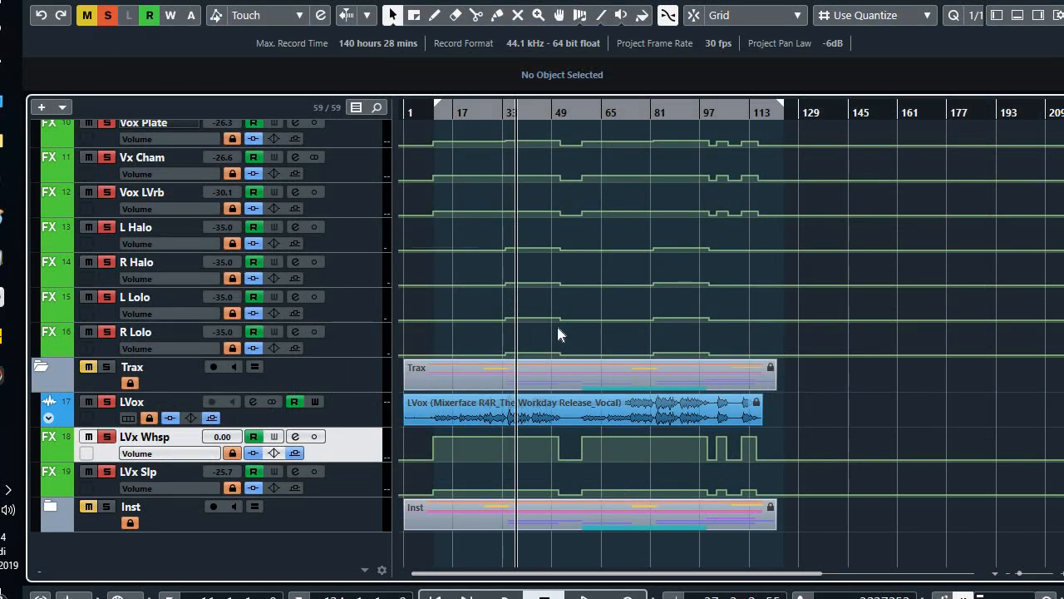
pyautogui.moveTo(386, 76); pyautogui.dragTo(587, 97)
pyautogui.click(303, 248)
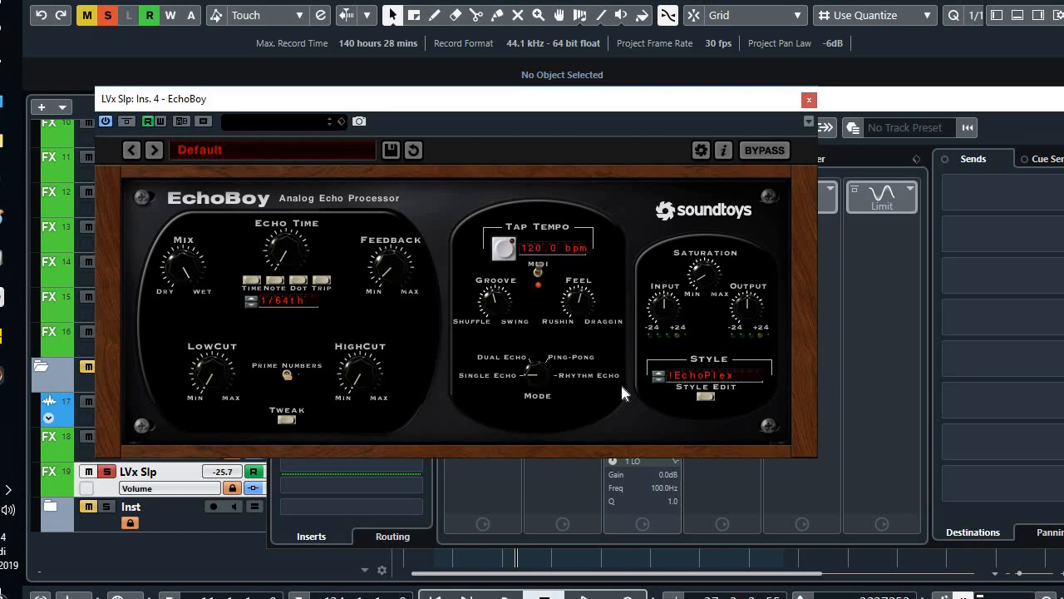
pyautogui.click(286, 419)
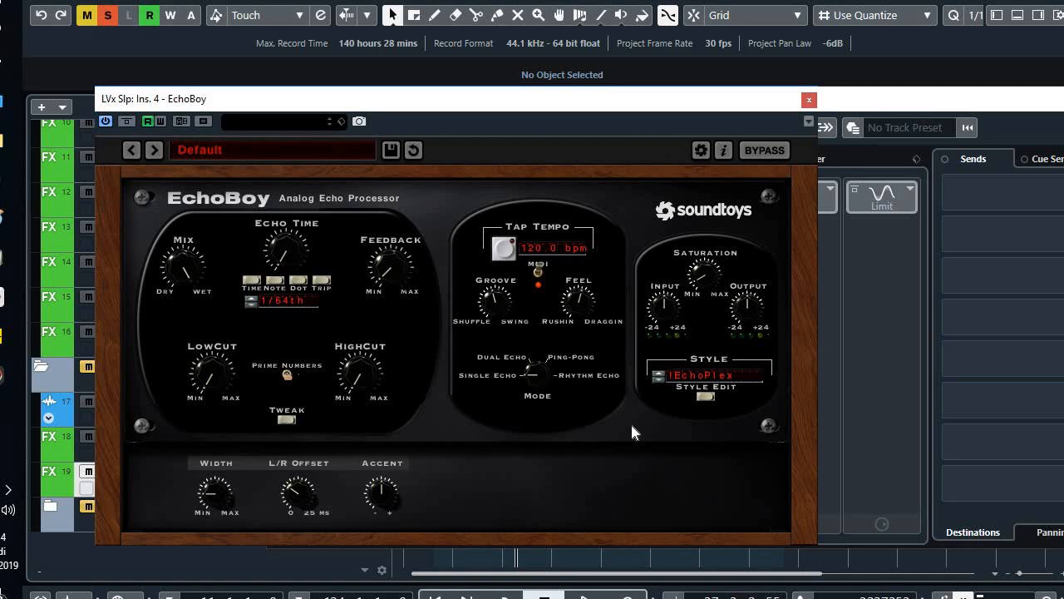
# - Show EchoBoy's Style Edit controls for the EchoPlex style, hide them again, and close the EchoBoy window
pyautogui.click(705, 396)
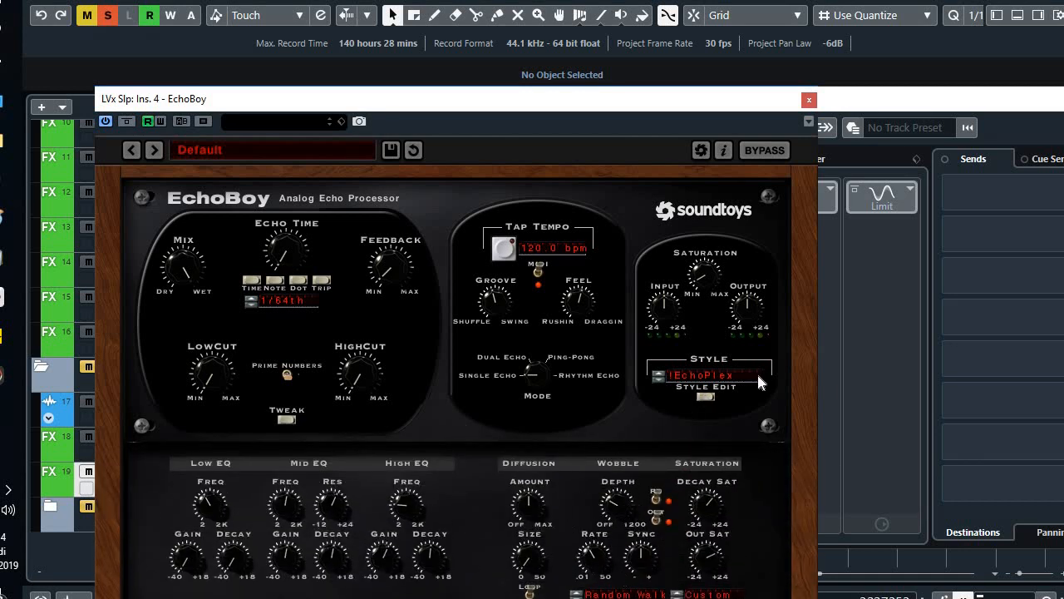
pyautogui.click(706, 398)
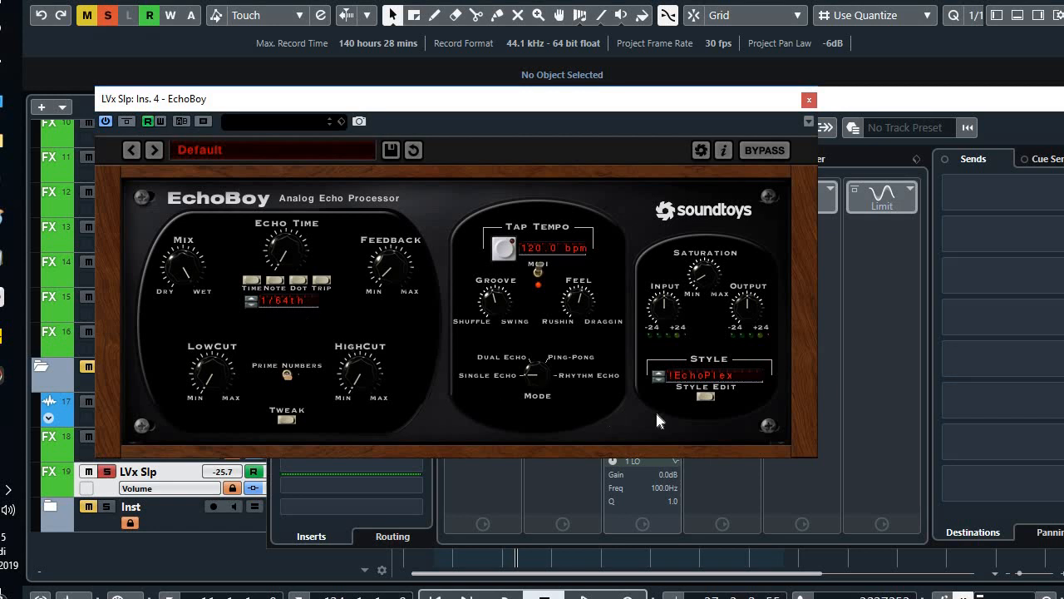
pyautogui.moveTo(753, 108); pyautogui.dragTo(819, 66)
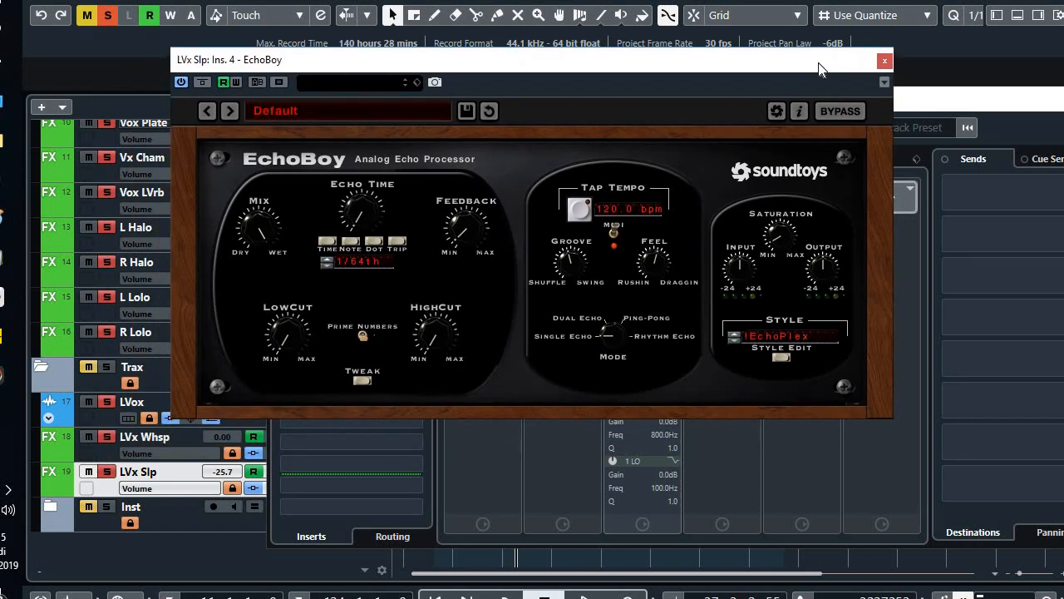
pyautogui.click(884, 63)
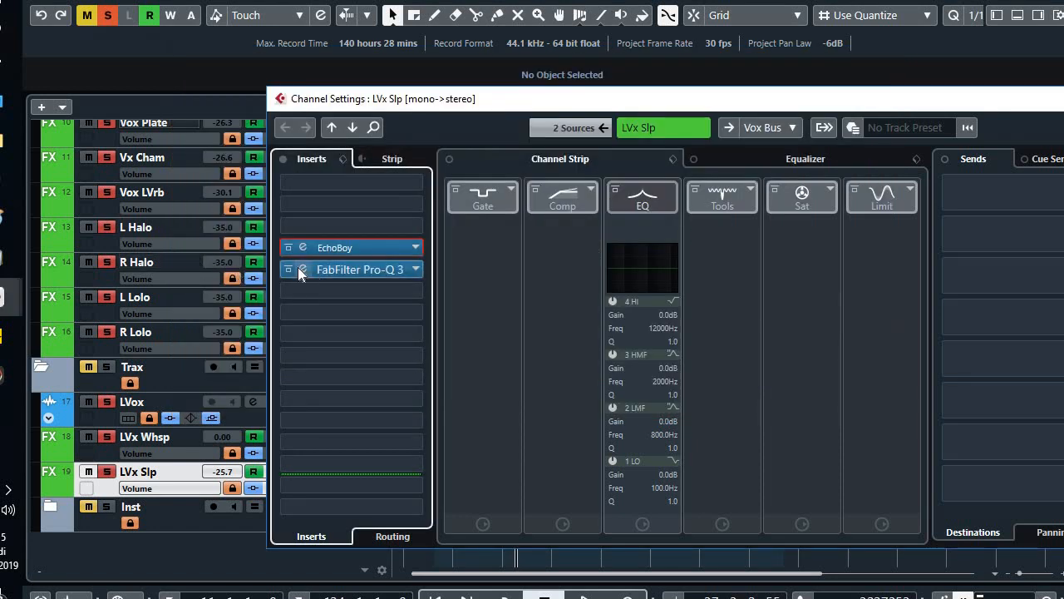
# - Inspect the high cut and bell bands in the LVx Slp channel's FabFilter Pro-Q 3 insert, and close the plugin and channel settings windows
pyautogui.click(337, 271)
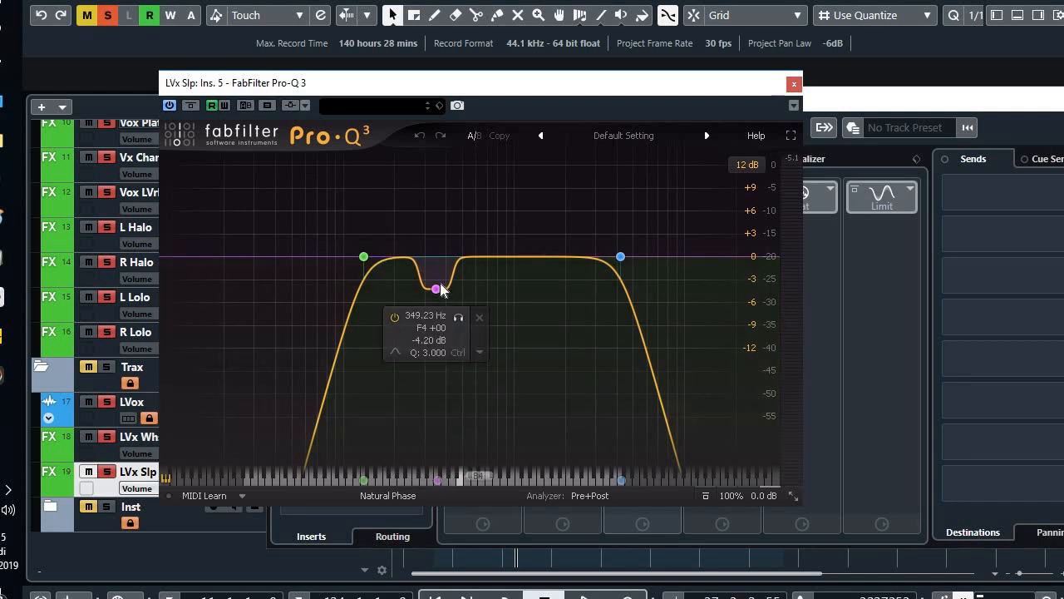
pyautogui.click(621, 257)
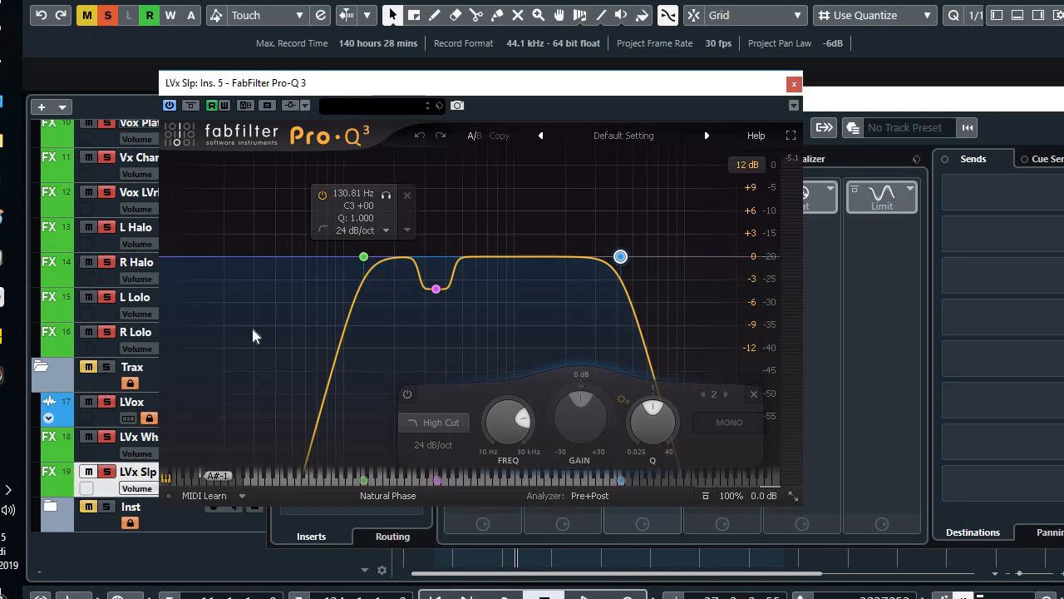
pyautogui.click(436, 289)
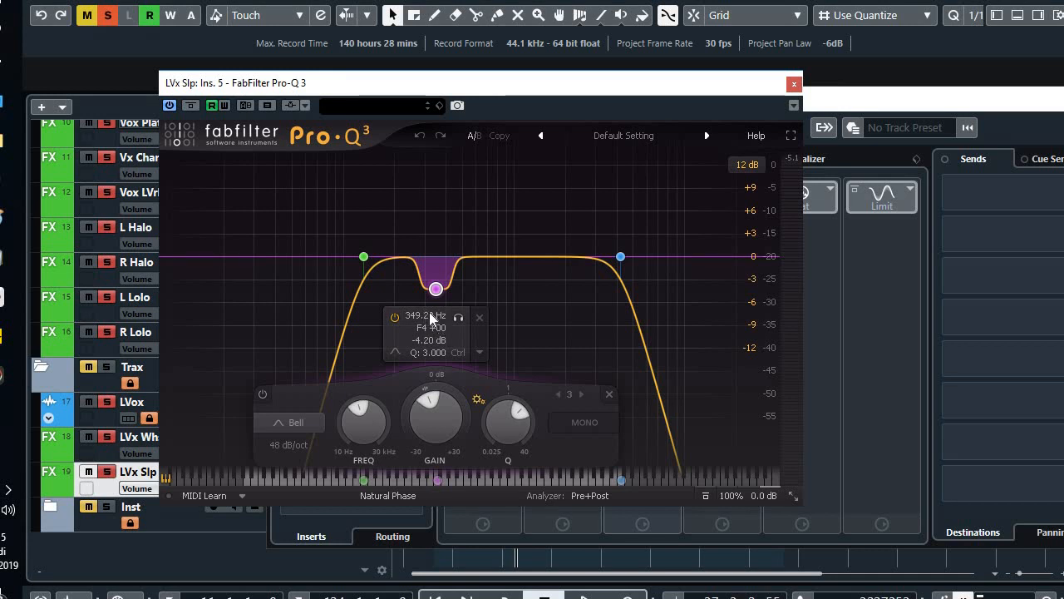
pyautogui.click(794, 106)
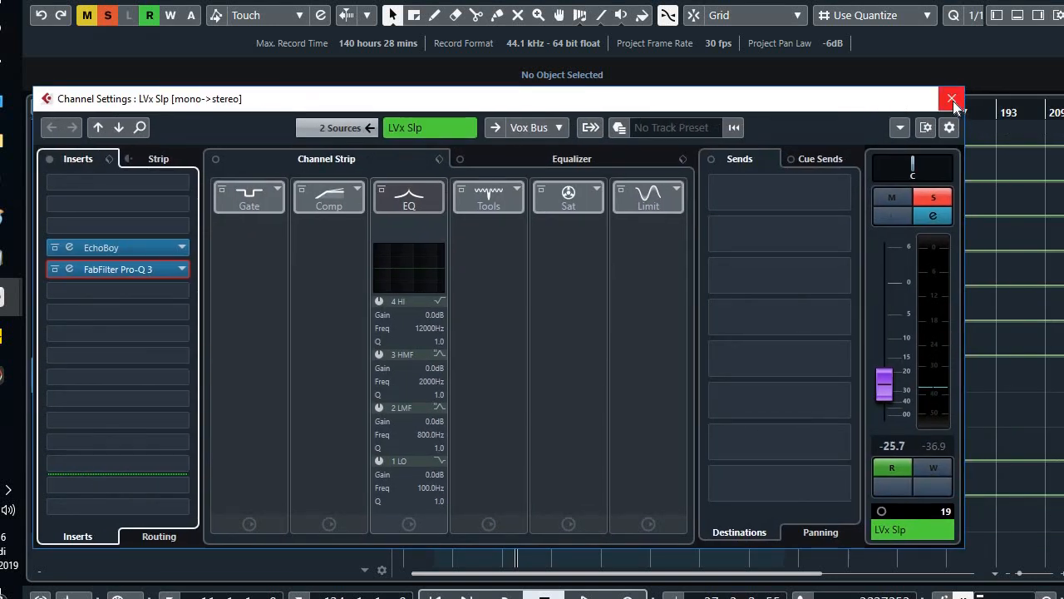
pyautogui.click(951, 99)
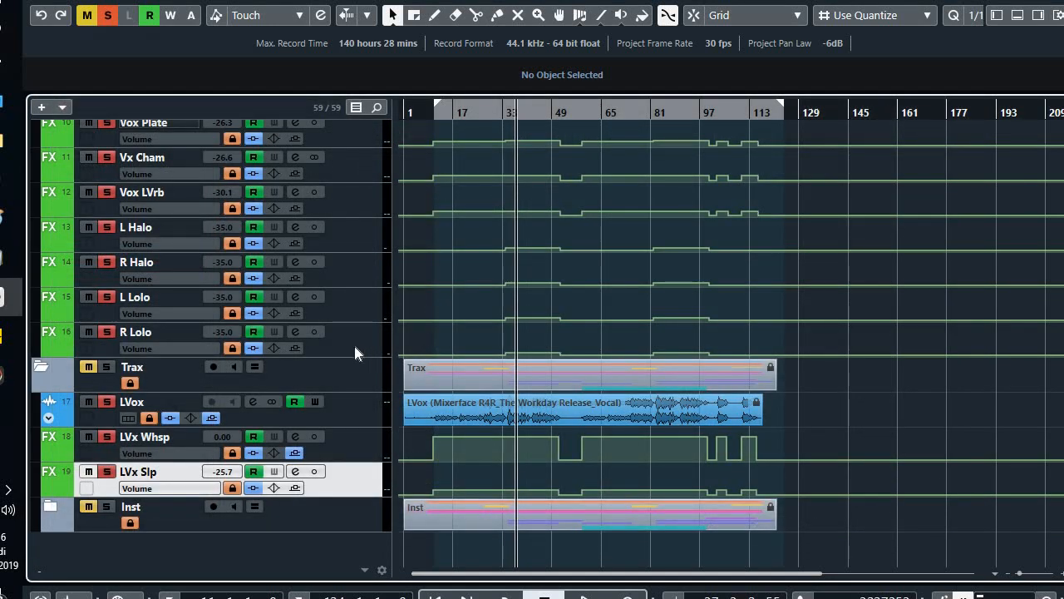